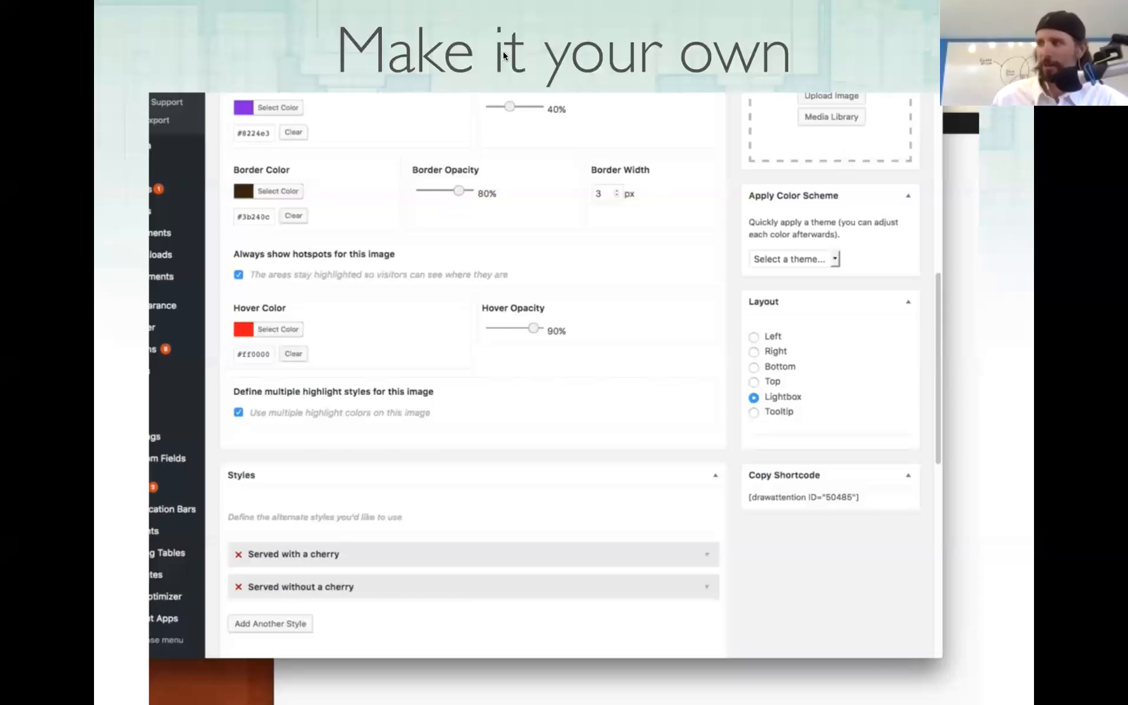
Advance the slideshow past the "Make it your own" slide and exit it on the LifterLMS Community offer slide
mouse_move(442, 127)
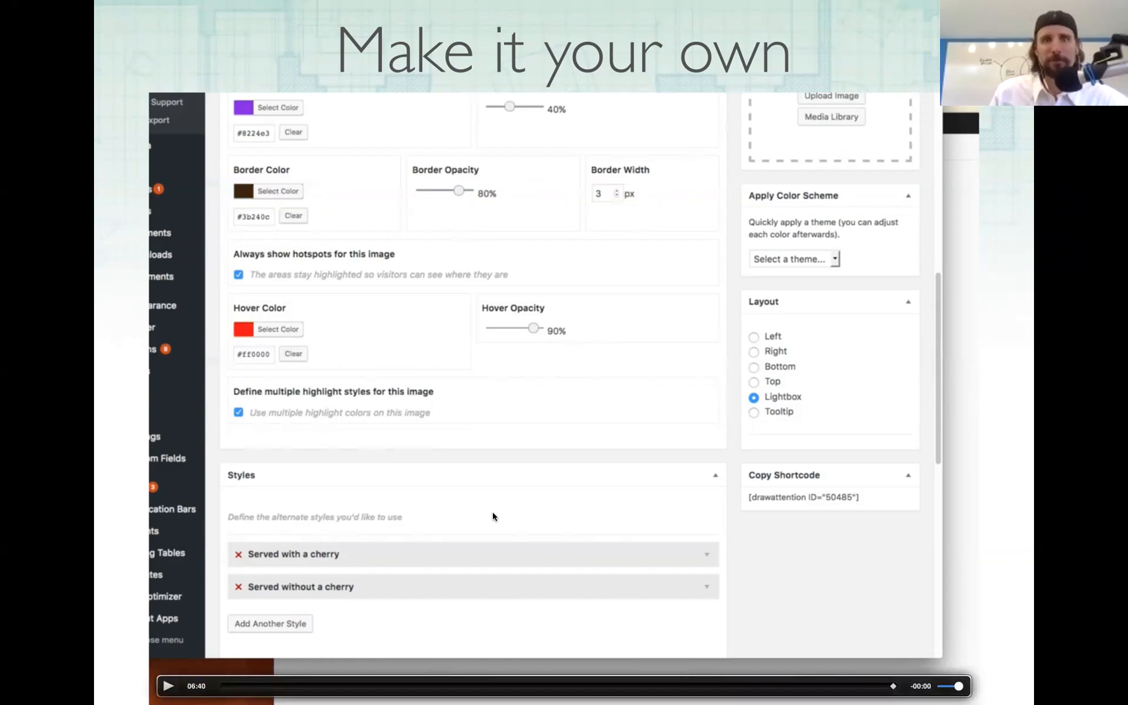
key(Right)
key(Escape)
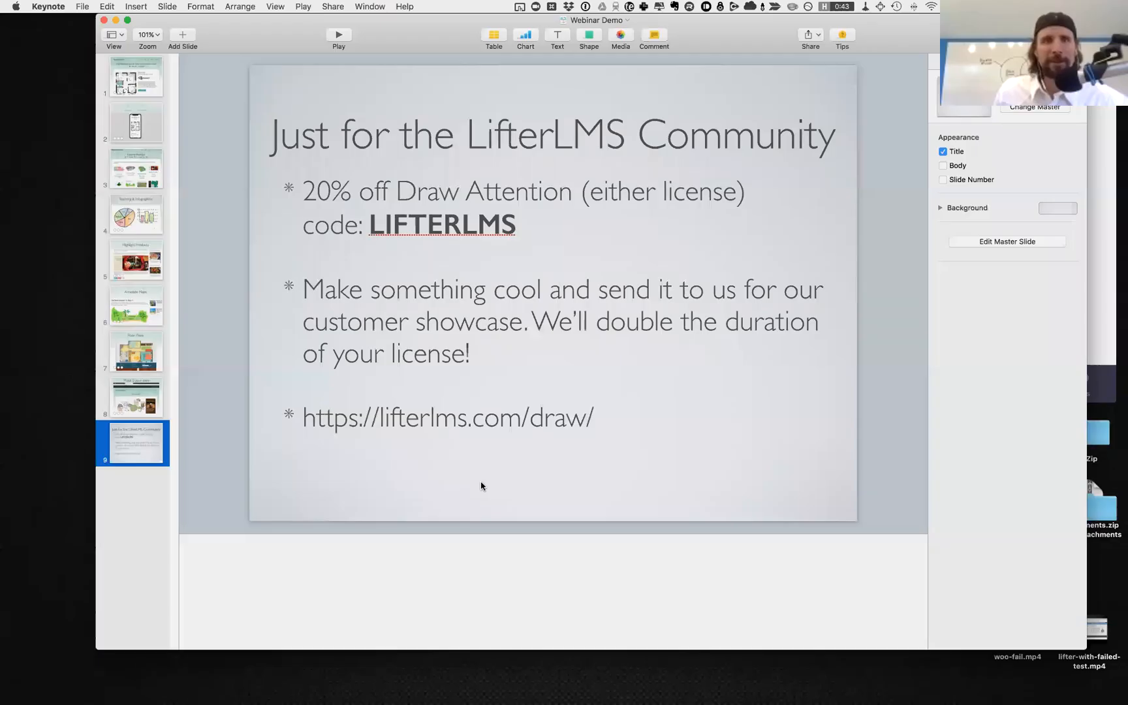
text(fox)
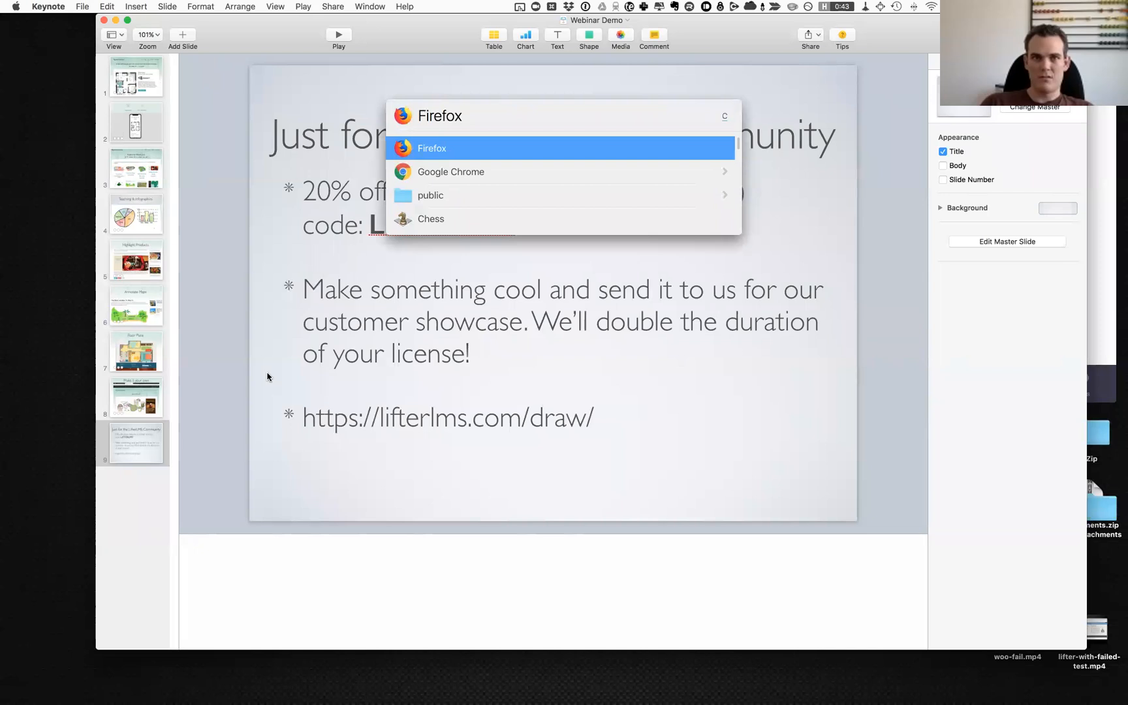
key(Return)
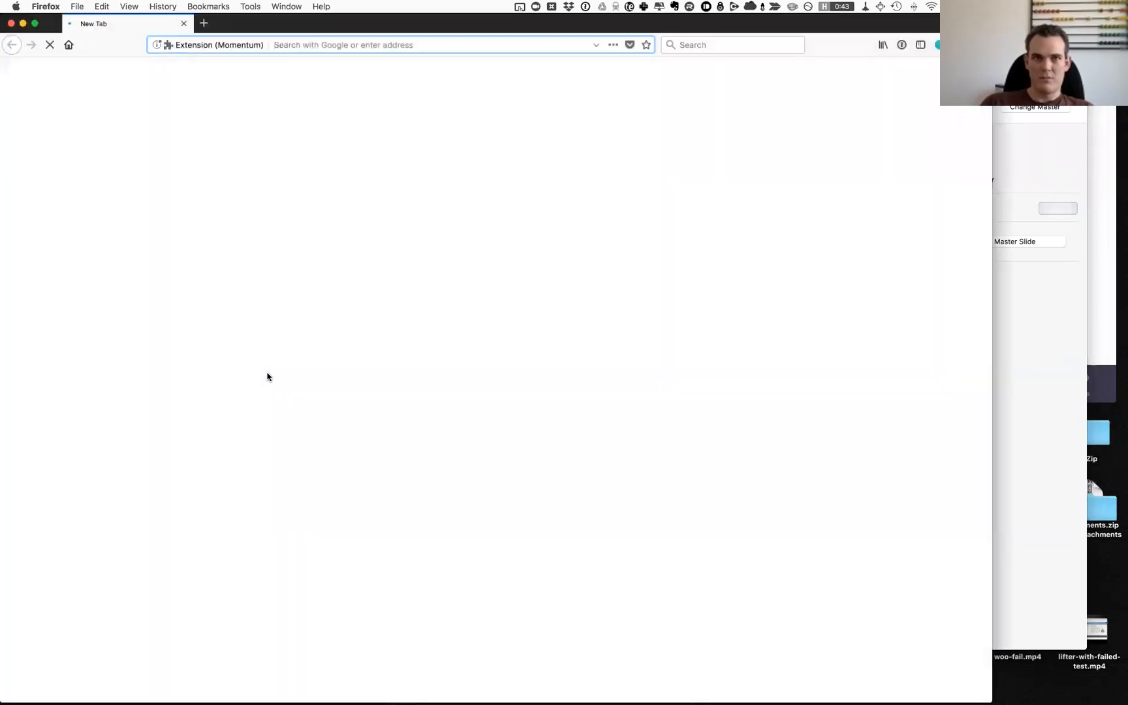
text(wpdrawattention.com/)
key(Return)
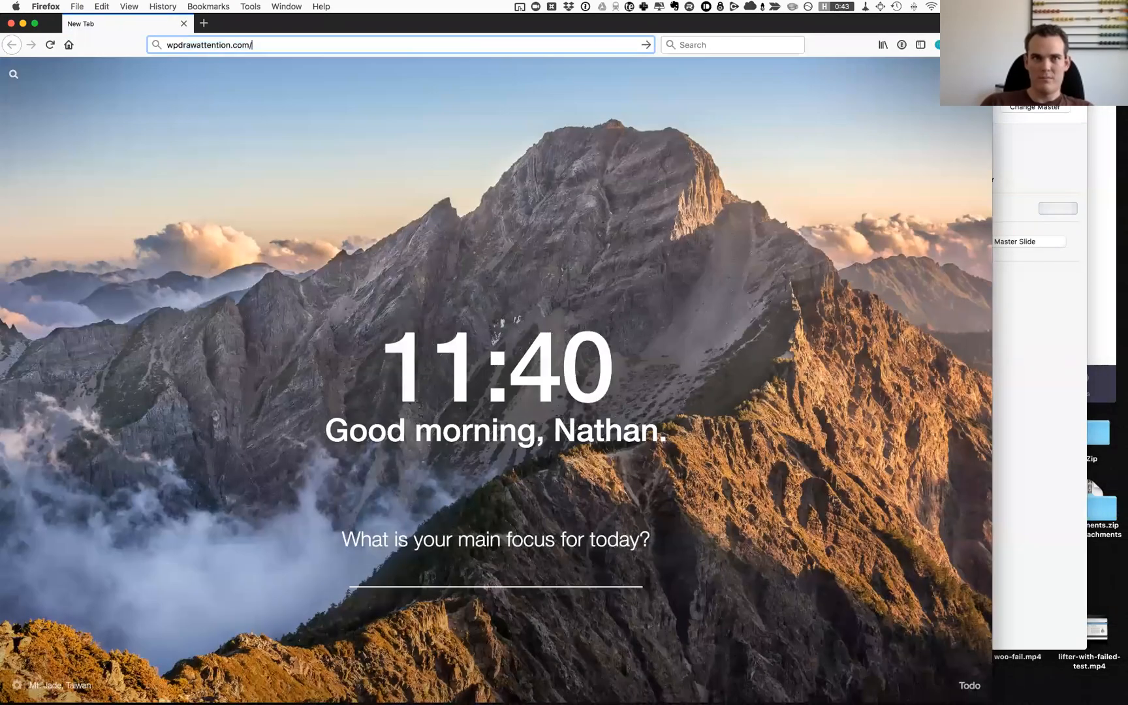
key(super+w)
Go back through the presentation's slides to the first slide, the Draw Attention home page overview
click(500, 298)
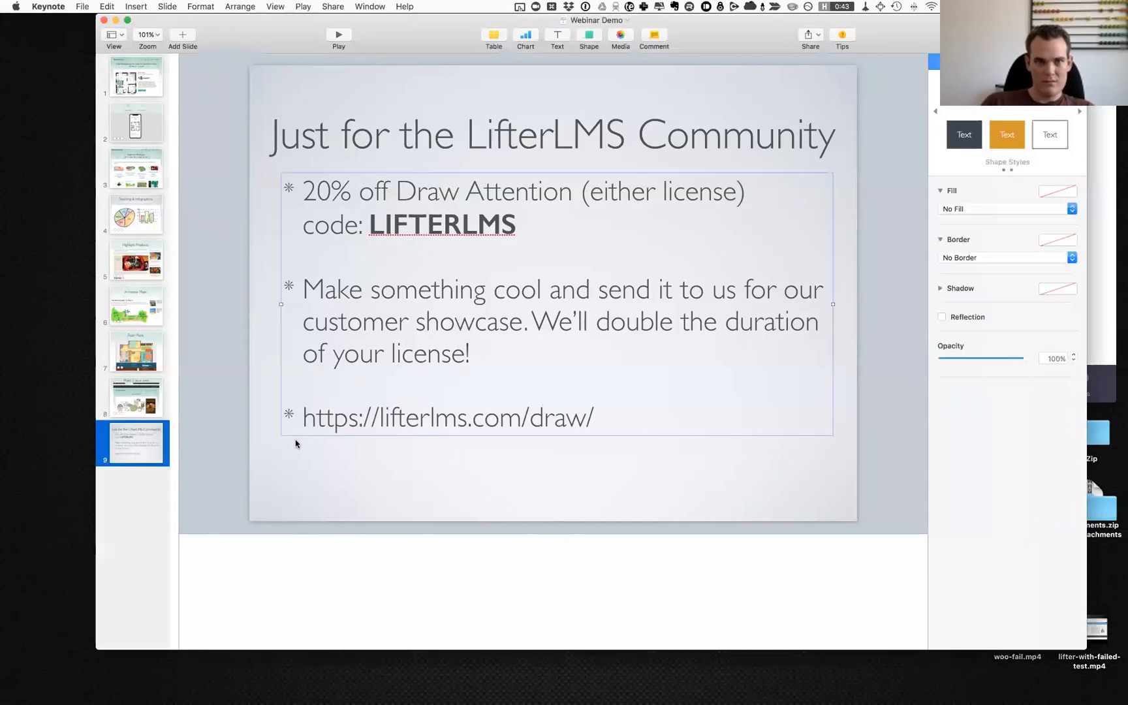
click(150, 399)
click(142, 356)
click(139, 180)
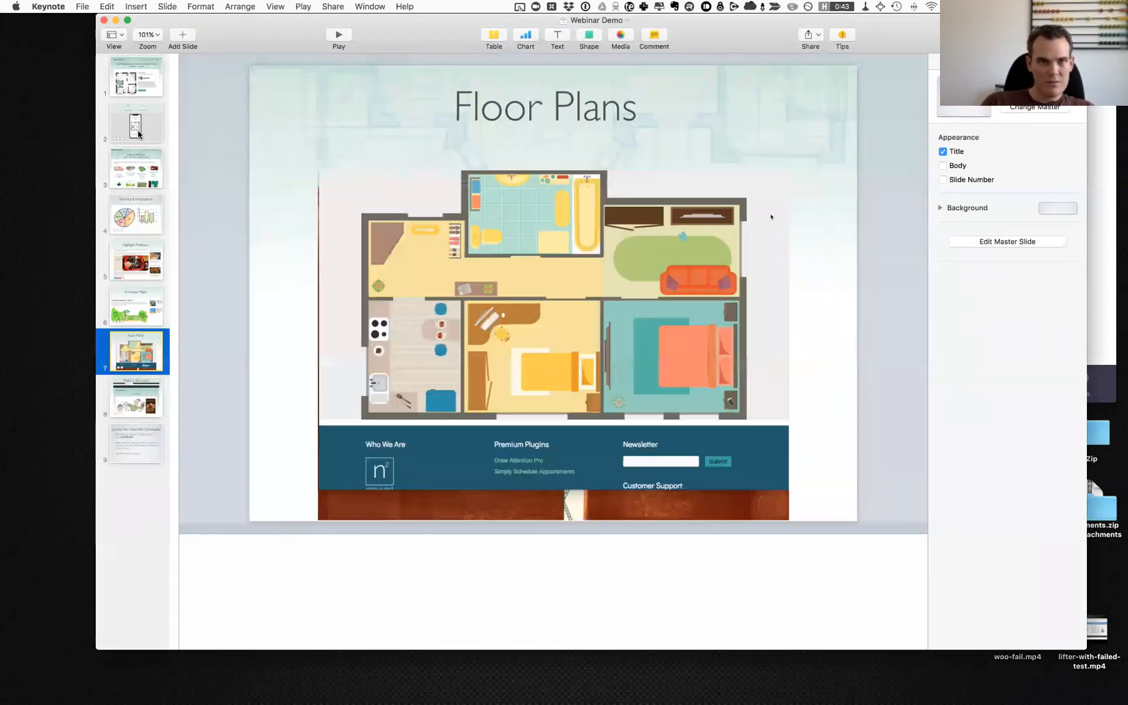
click(135, 90)
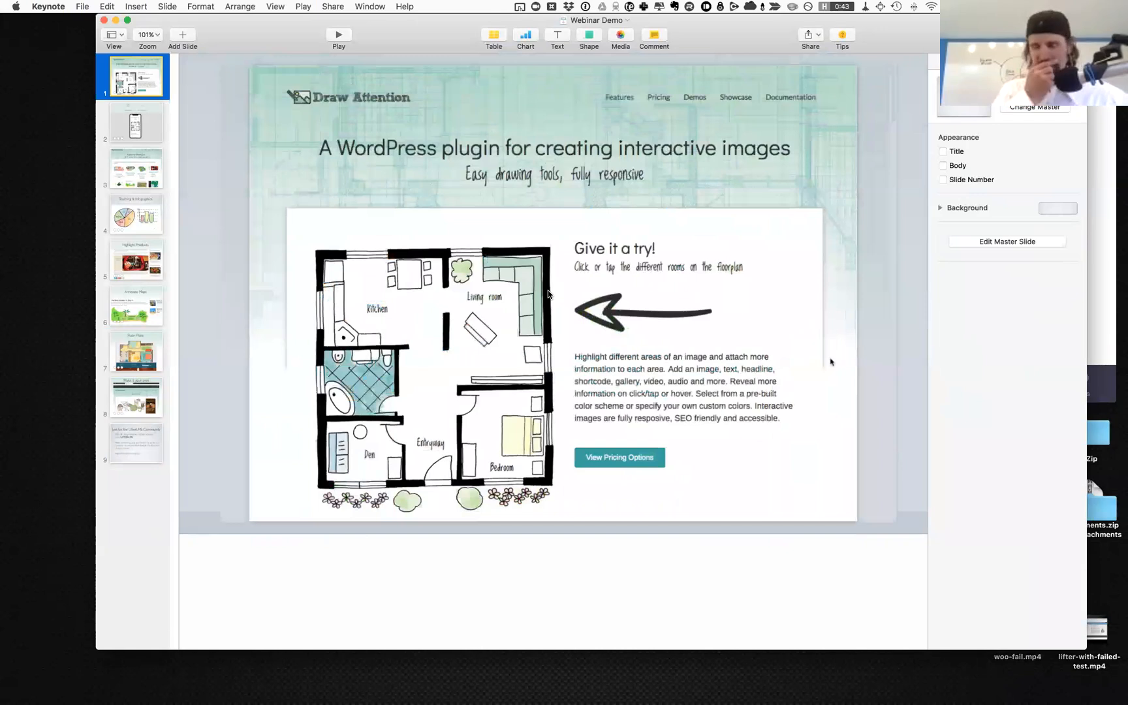
key(super+space)
key(super+l)
text(w)
text(pdrawatte)
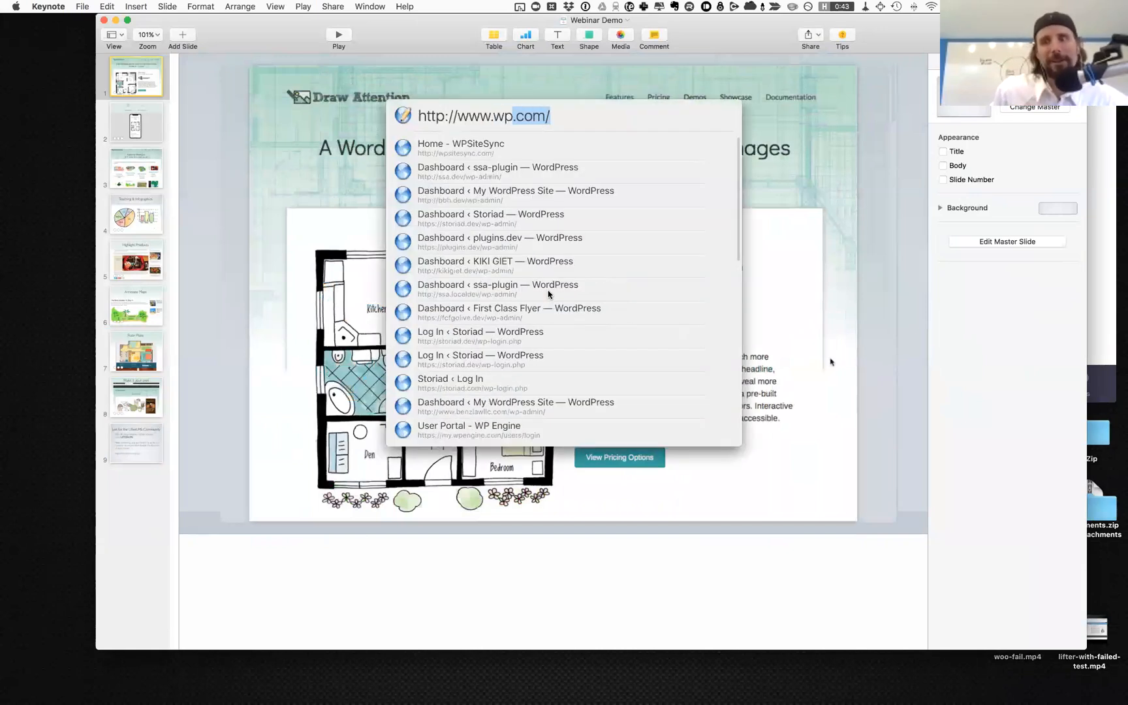
text(ntion)
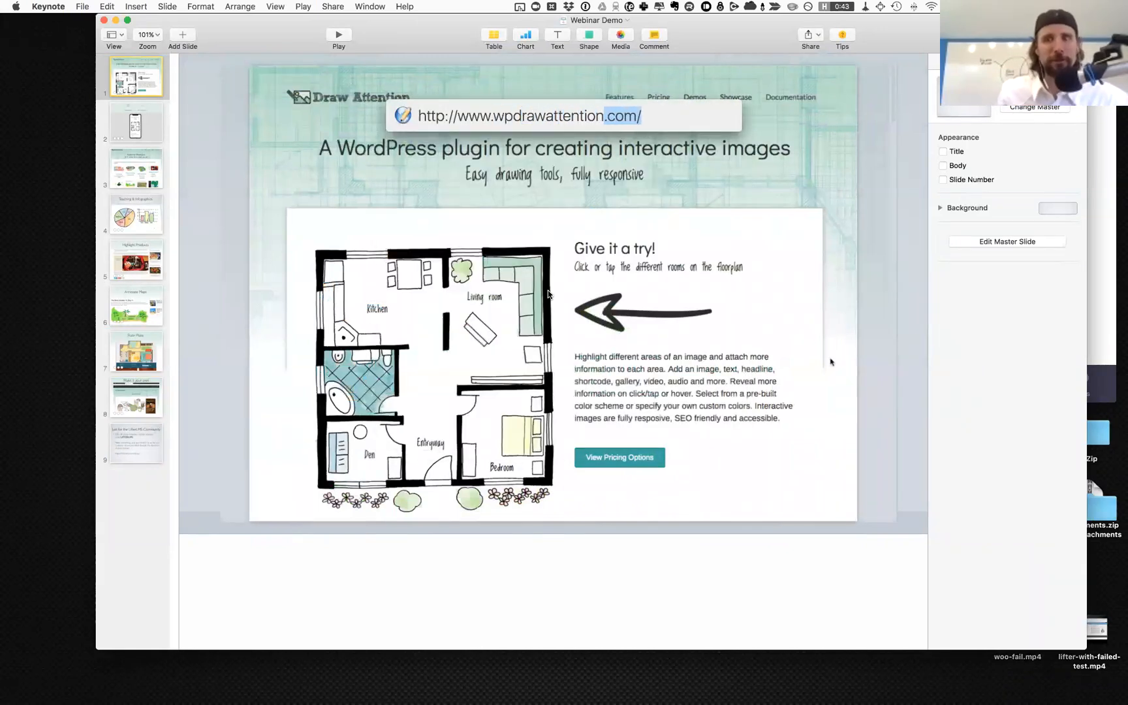
key(Return)
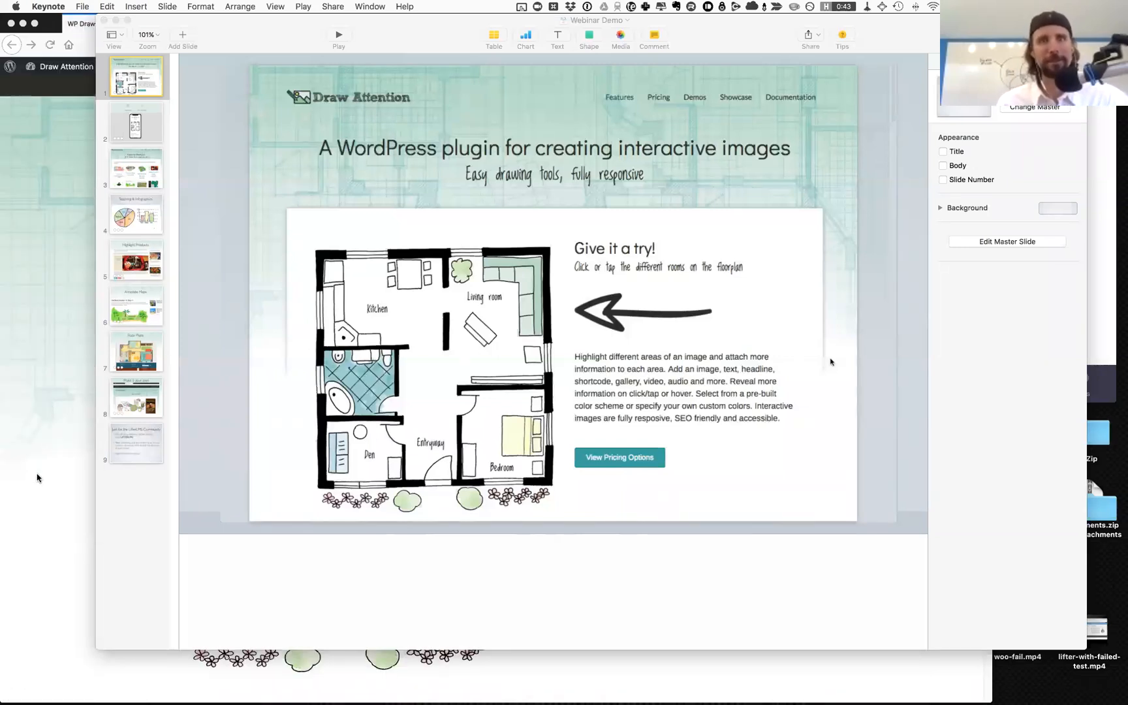
Switch to Firefox and look over the site's feature sections on drawing tools, colorful highlights and customizable colors
key(super+Tab)
scroll(157, 591, down, 5)
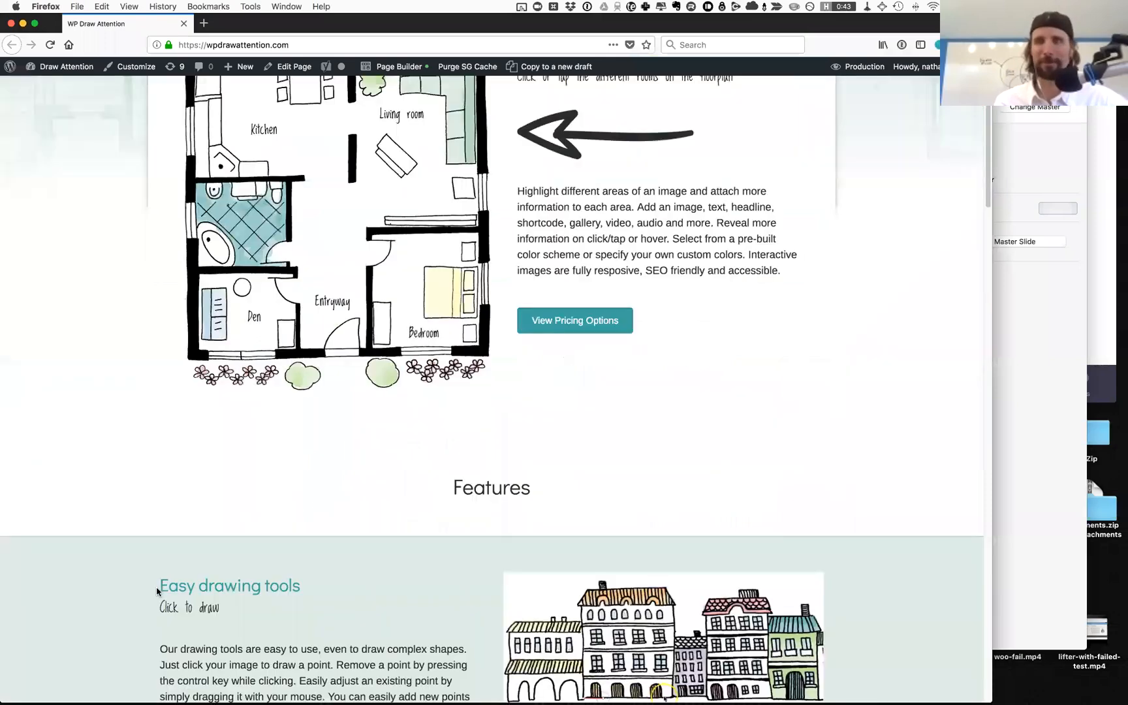
scroll(157, 591, down, 10)
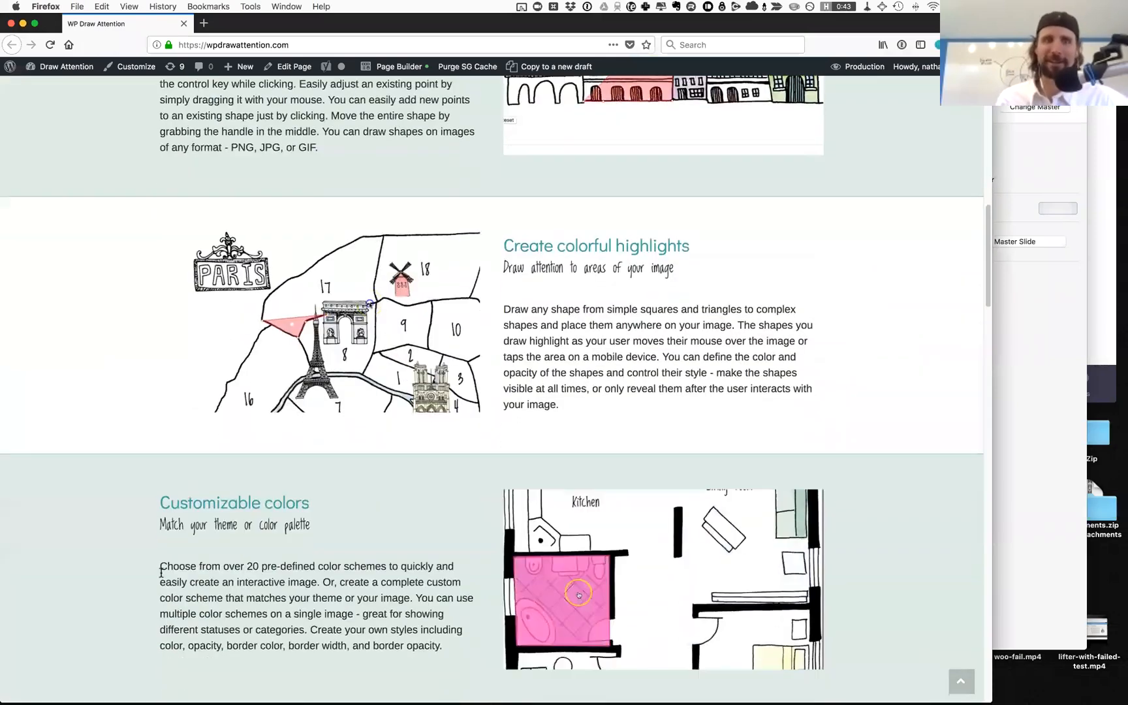
scroll(161, 573, down, 2)
scroll(289, 478, up, 5)
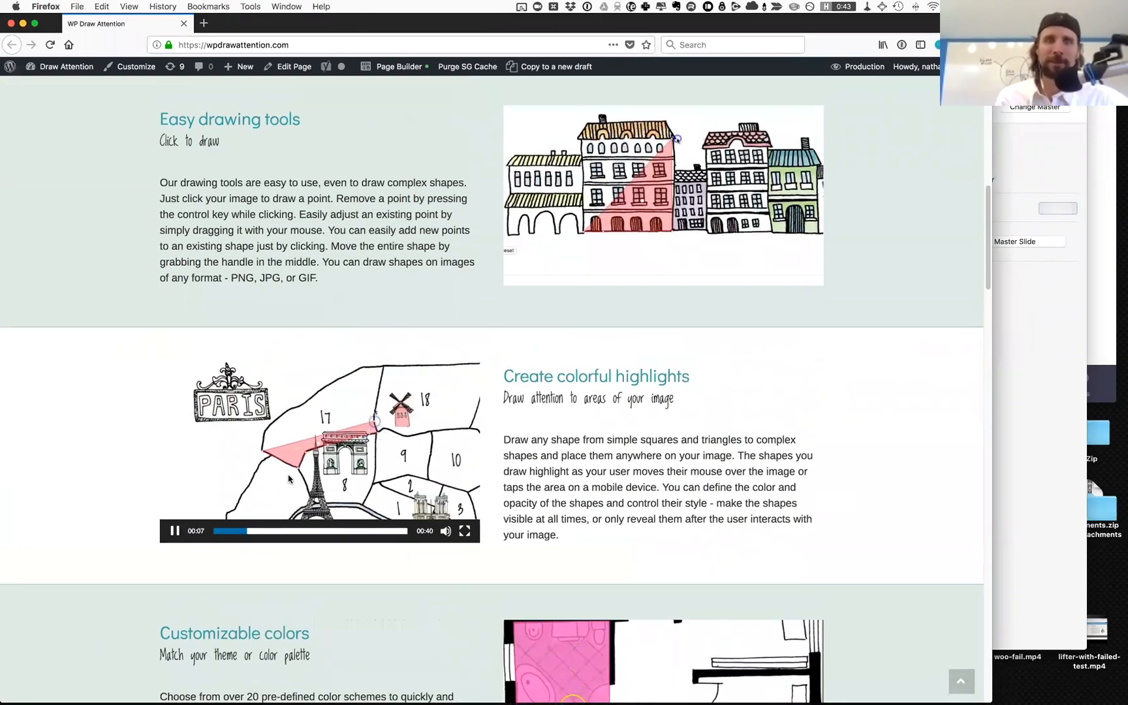
scroll(289, 479, up, 1)
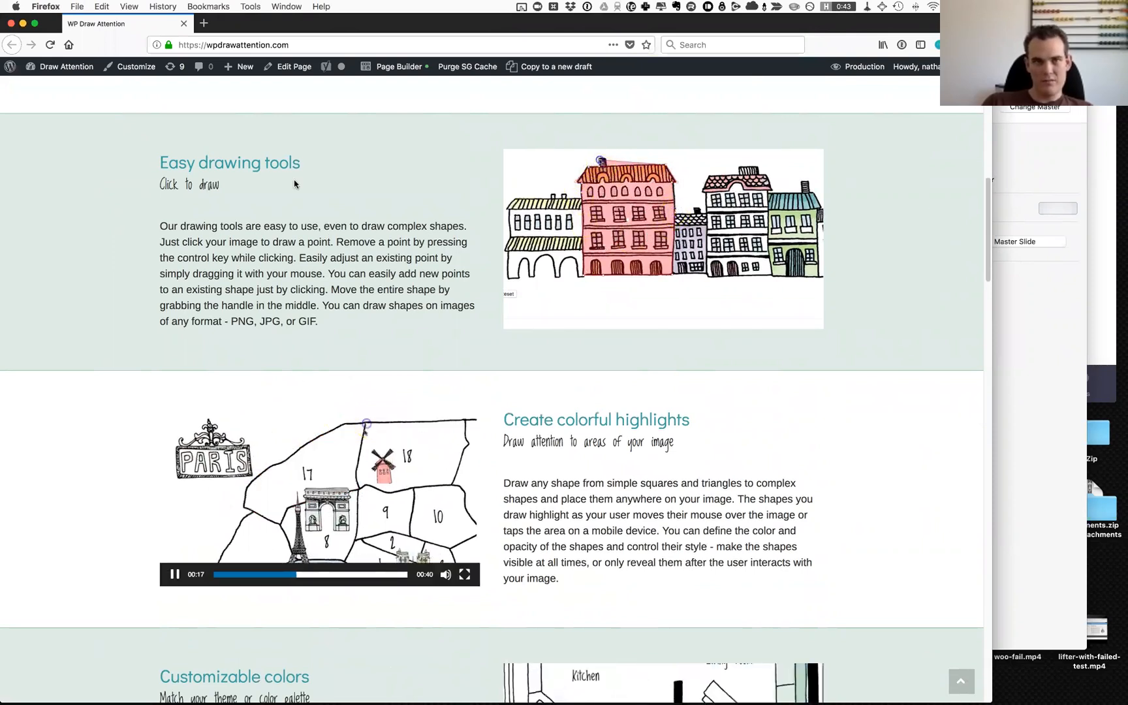
Switch to Keynote, select the "Make it your own" slide and preview its Bartending 101 movie in the editor
key(super+Tab)
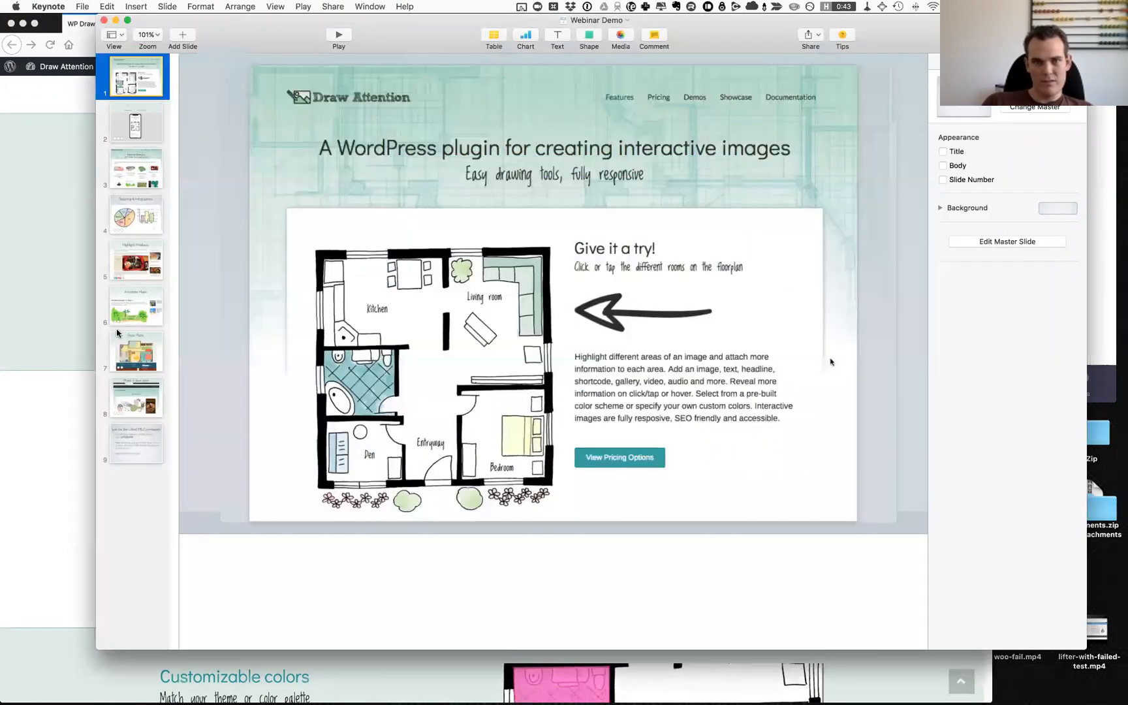
click(136, 395)
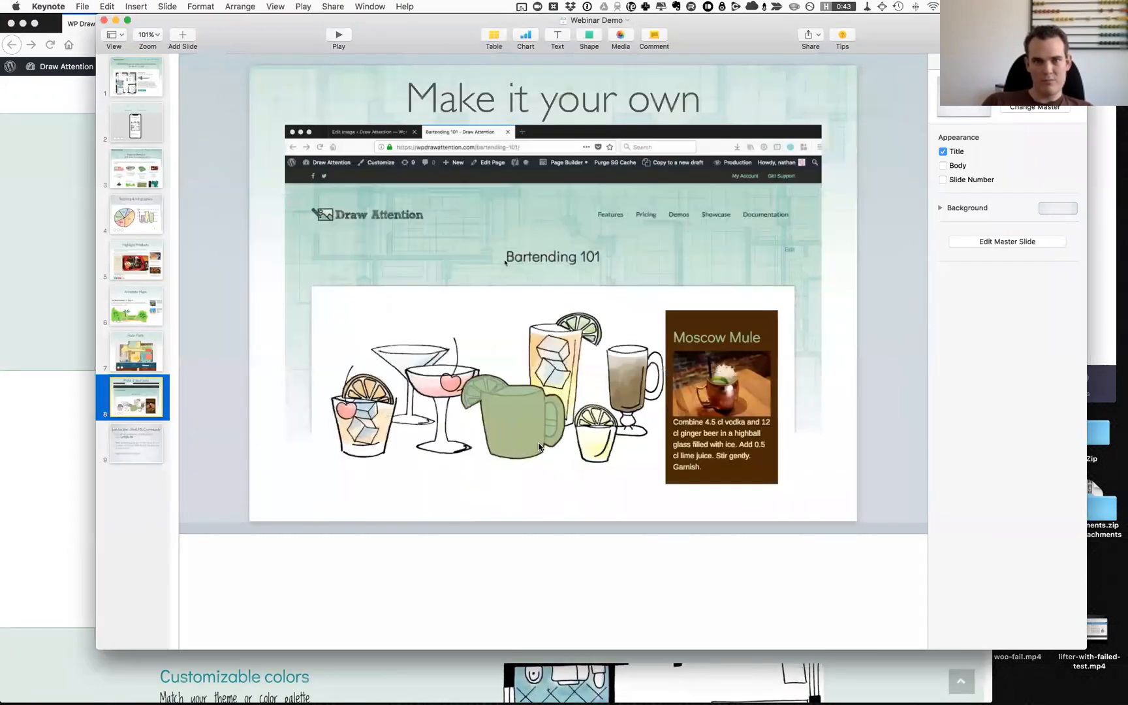
click(530, 390)
click(563, 325)
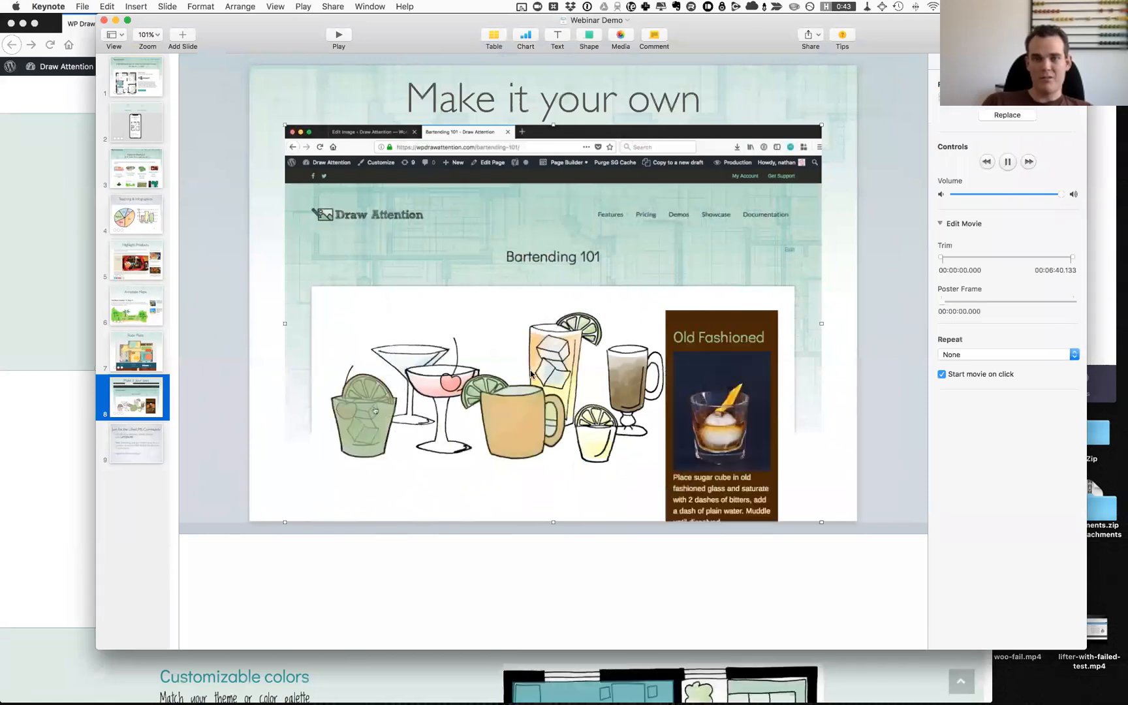
click(563, 324)
click(570, 323)
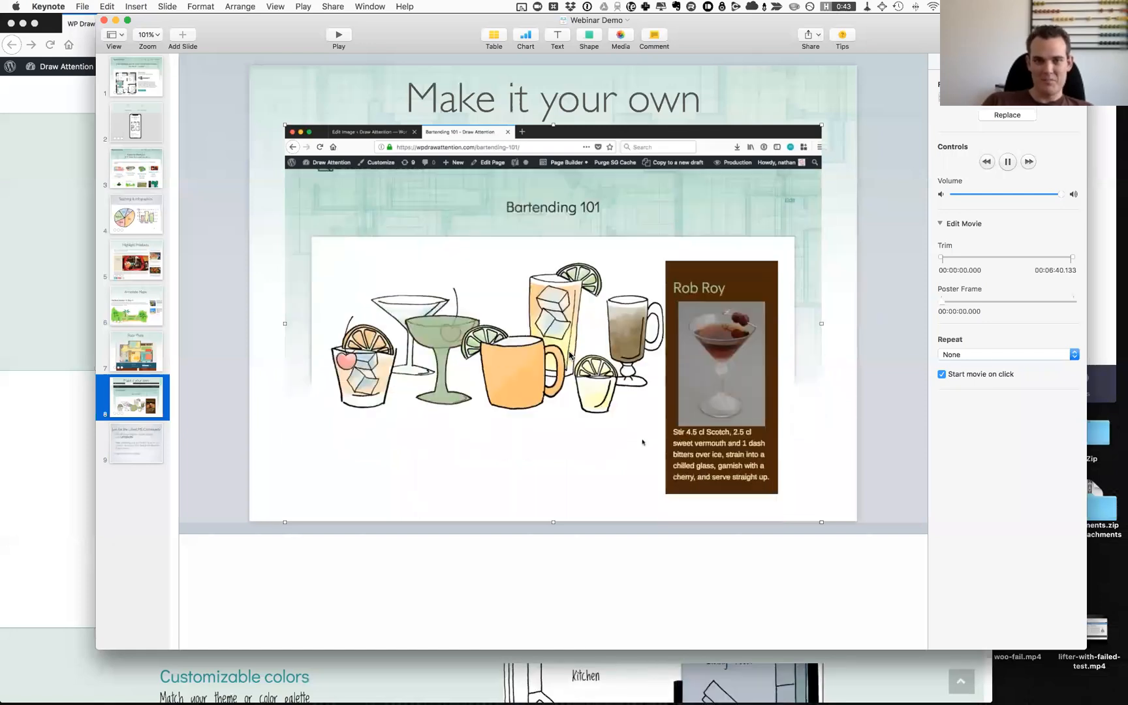
click(541, 382)
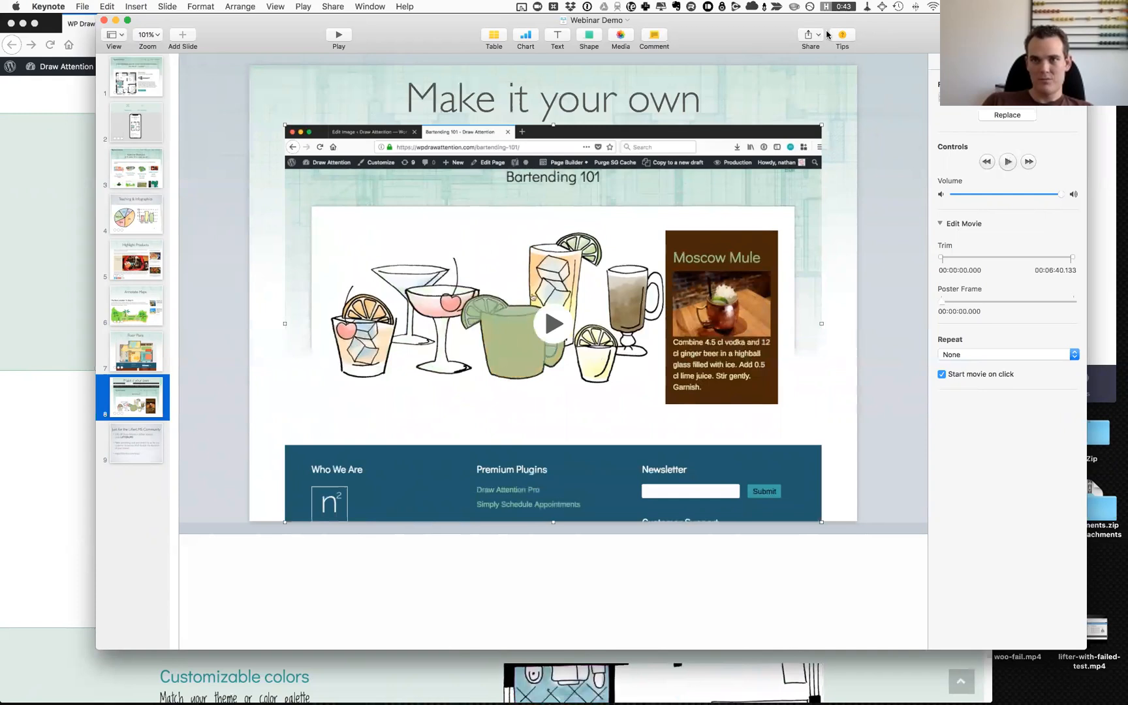
Present the "Make it your own" slide and skip its movie ahead to the Martini hotspot's style settings, a little past 04:10
drag(881, 33, 815, 33)
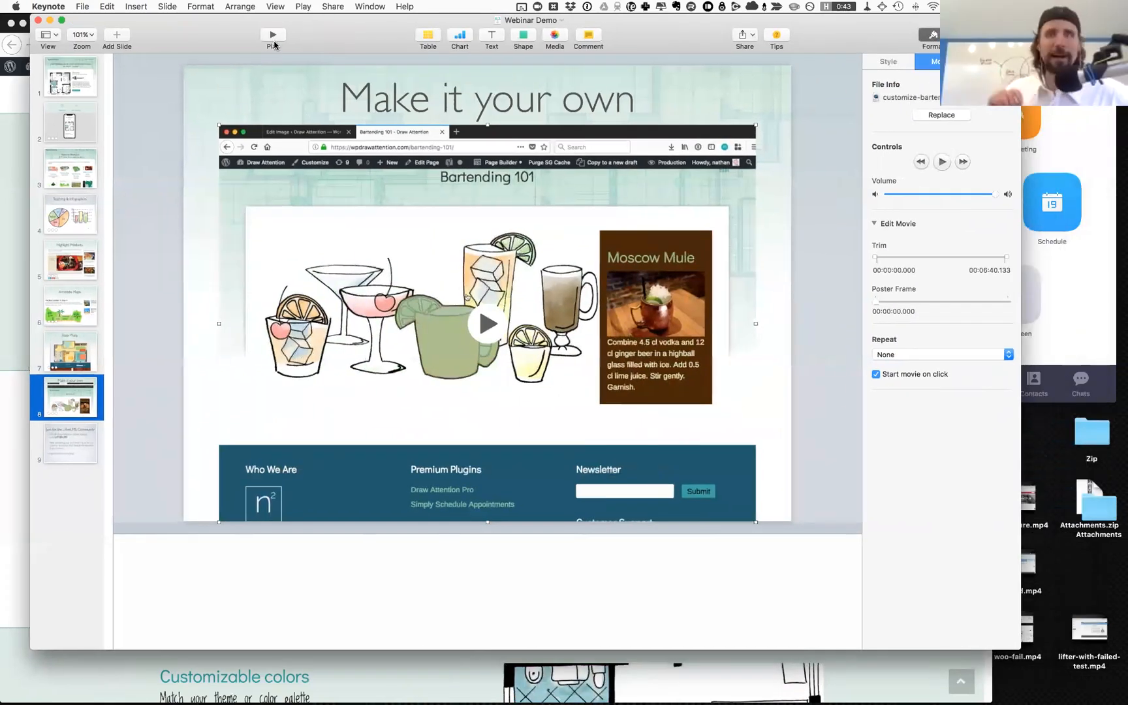
key(super+alt+p)
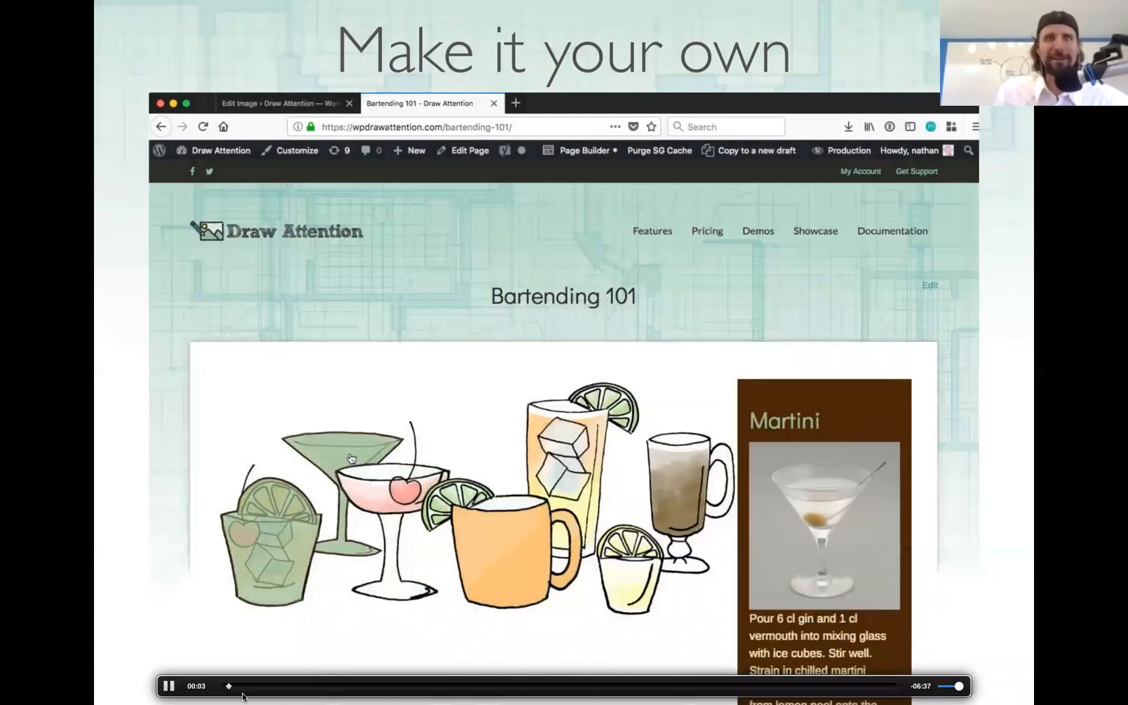
drag(298, 687, 637, 690)
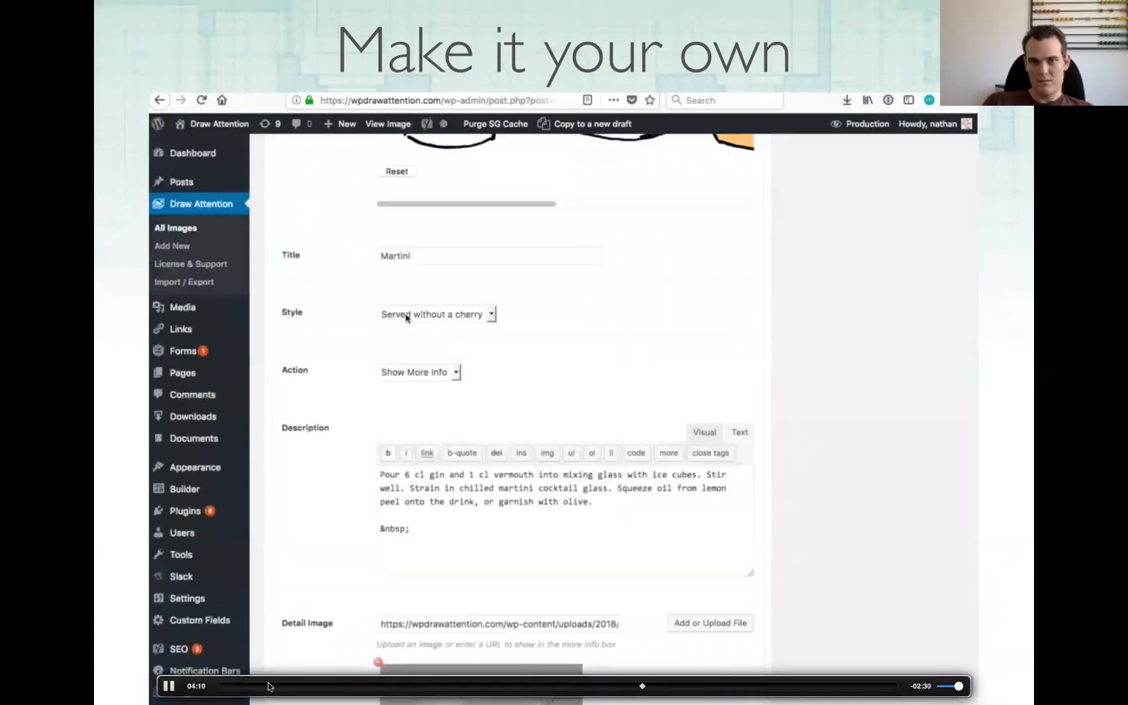
click(626, 686)
drag(641, 690, 656, 687)
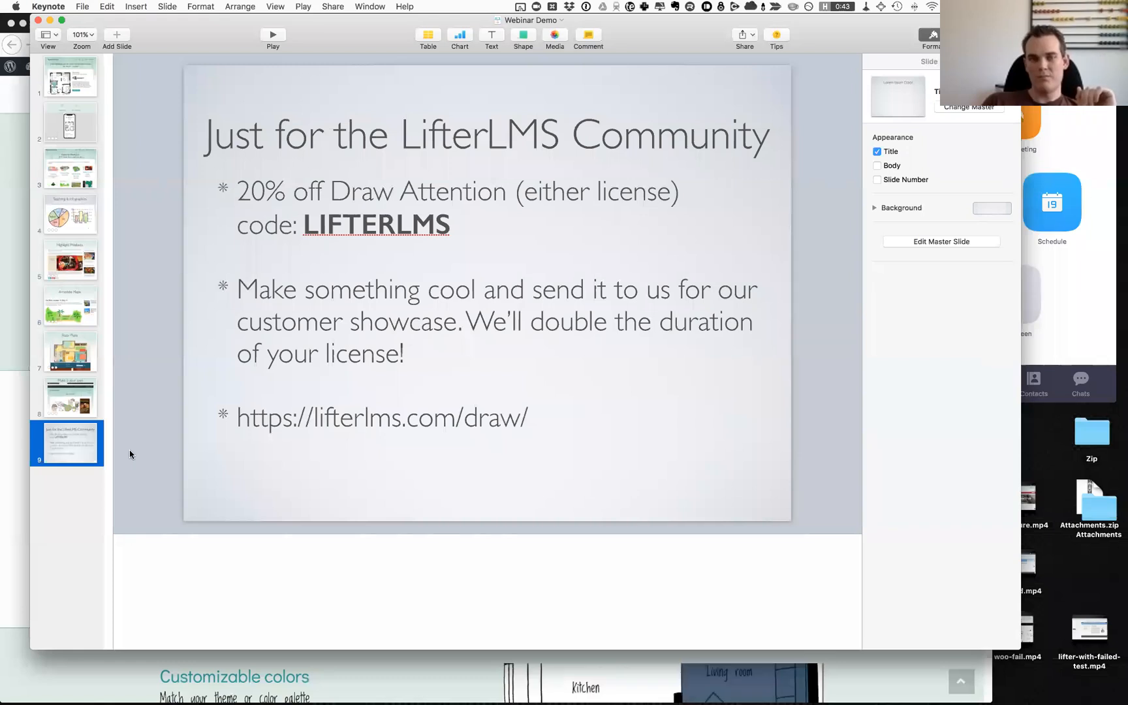
key(Up)
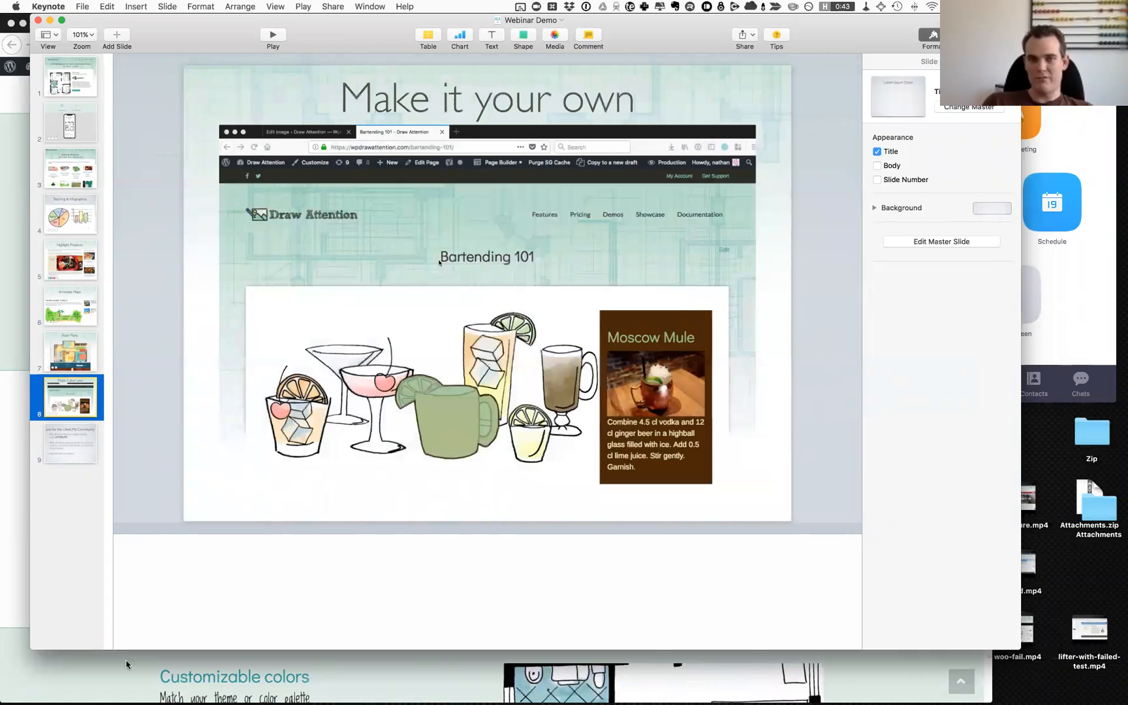
Switch to Firefox and load dynabu.com/wp-admin/ in a new tab alongside the Draw Attention site
key(super+Tab)
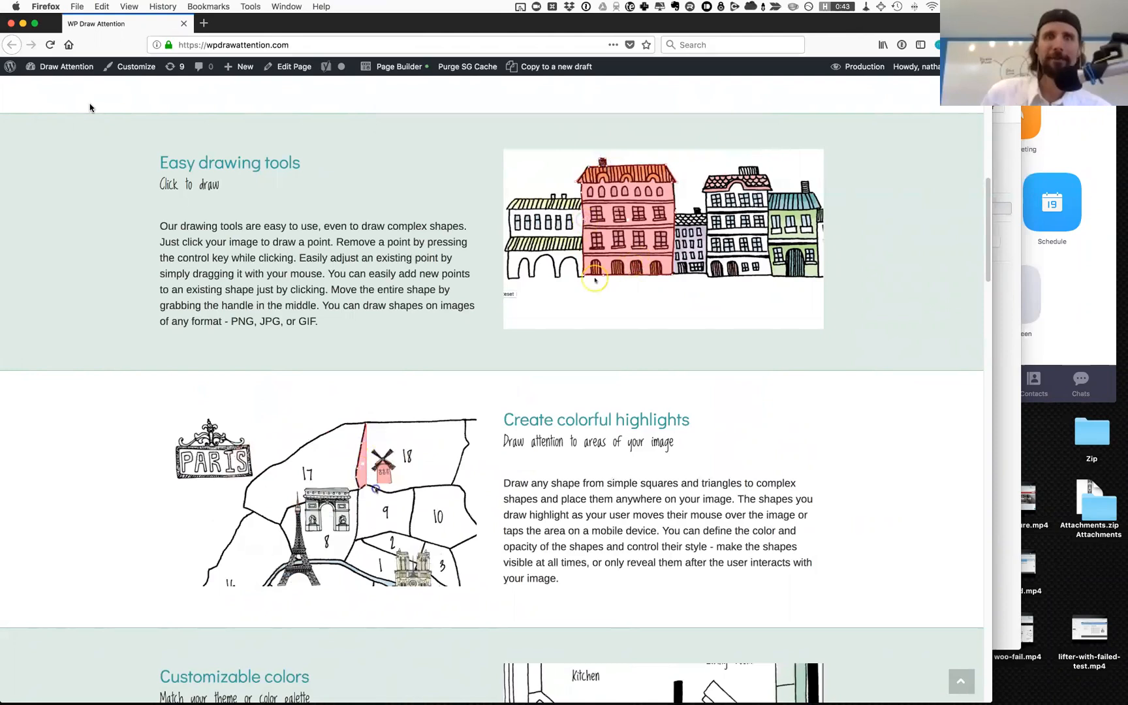
key(super+t)
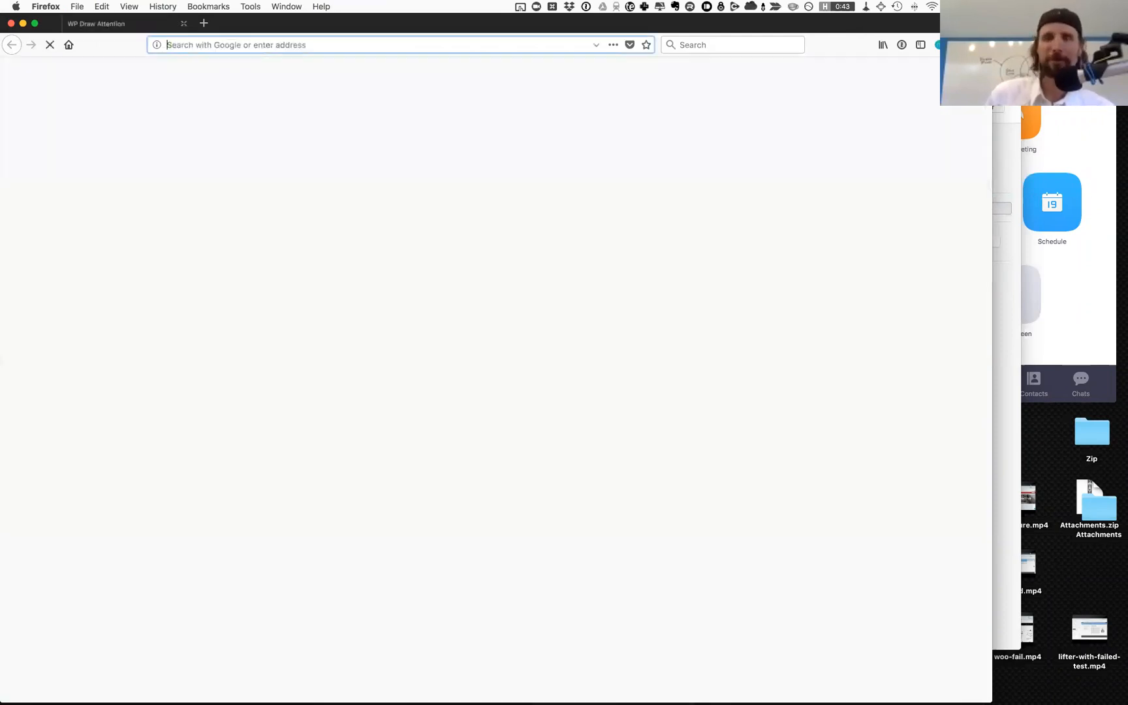
text(dynabu.com/)
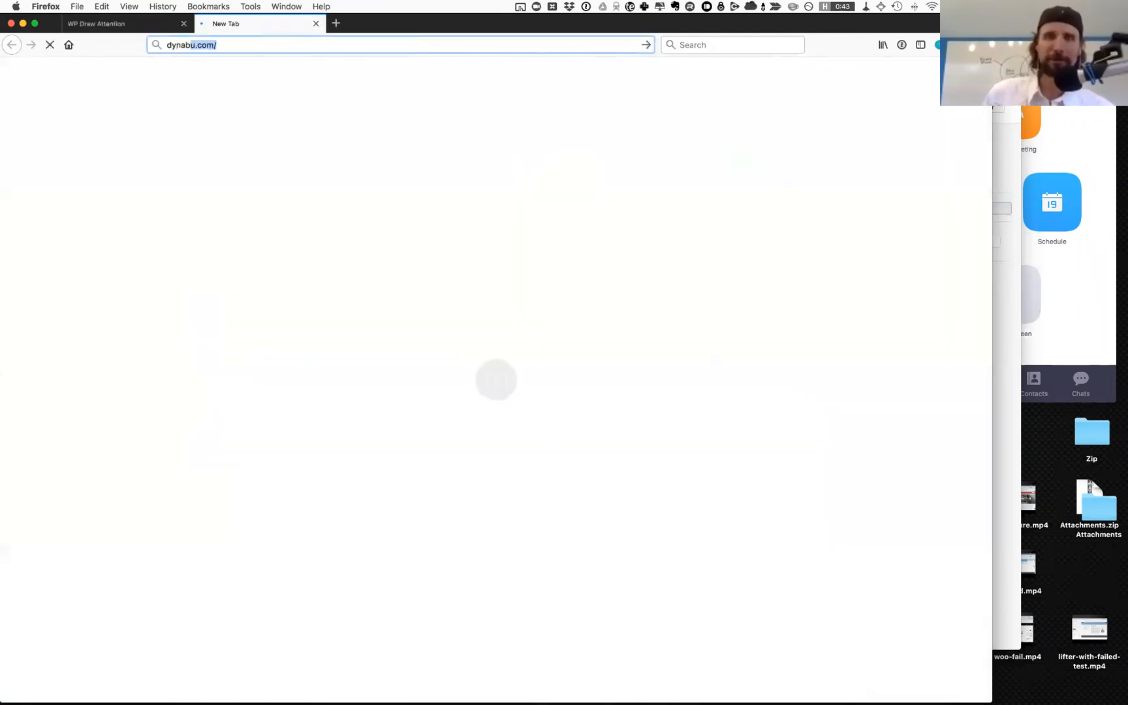
key(Return)
text(wp)
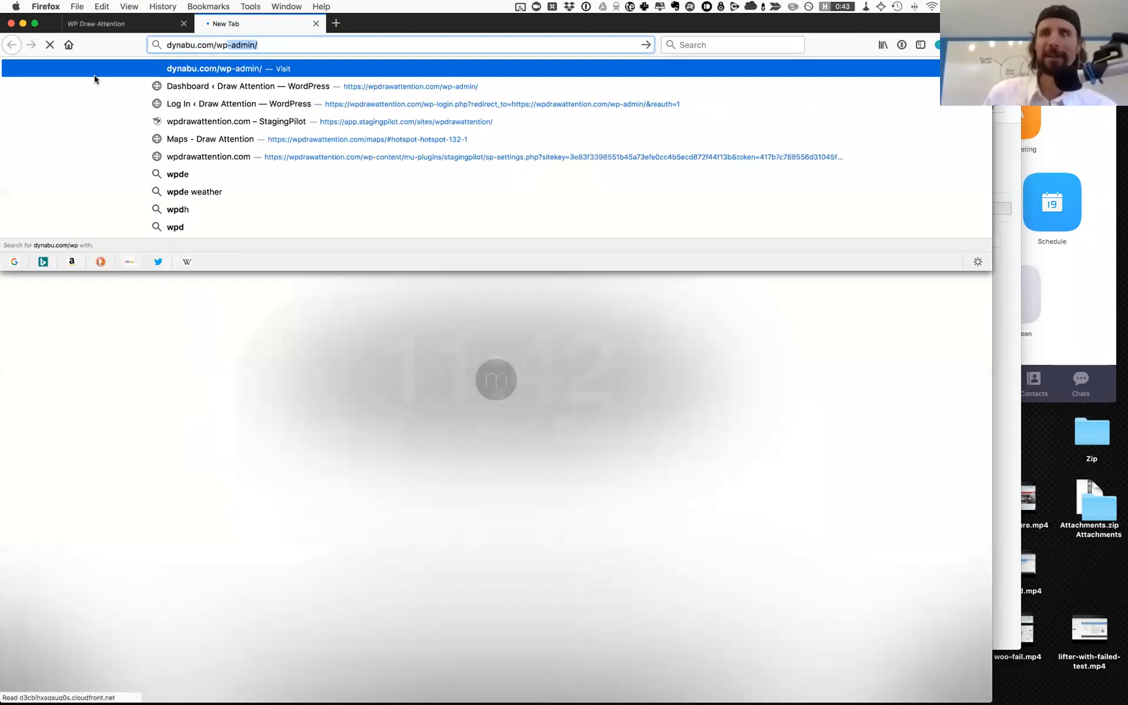
key(Return)
click(124, 26)
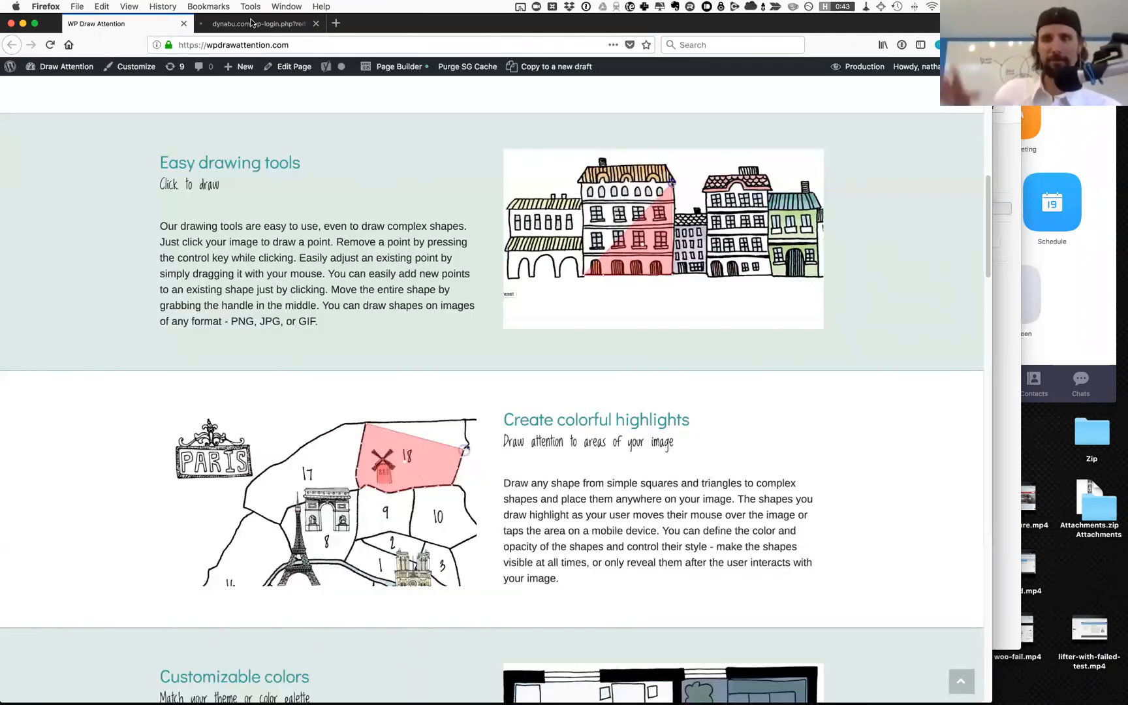
click(250, 25)
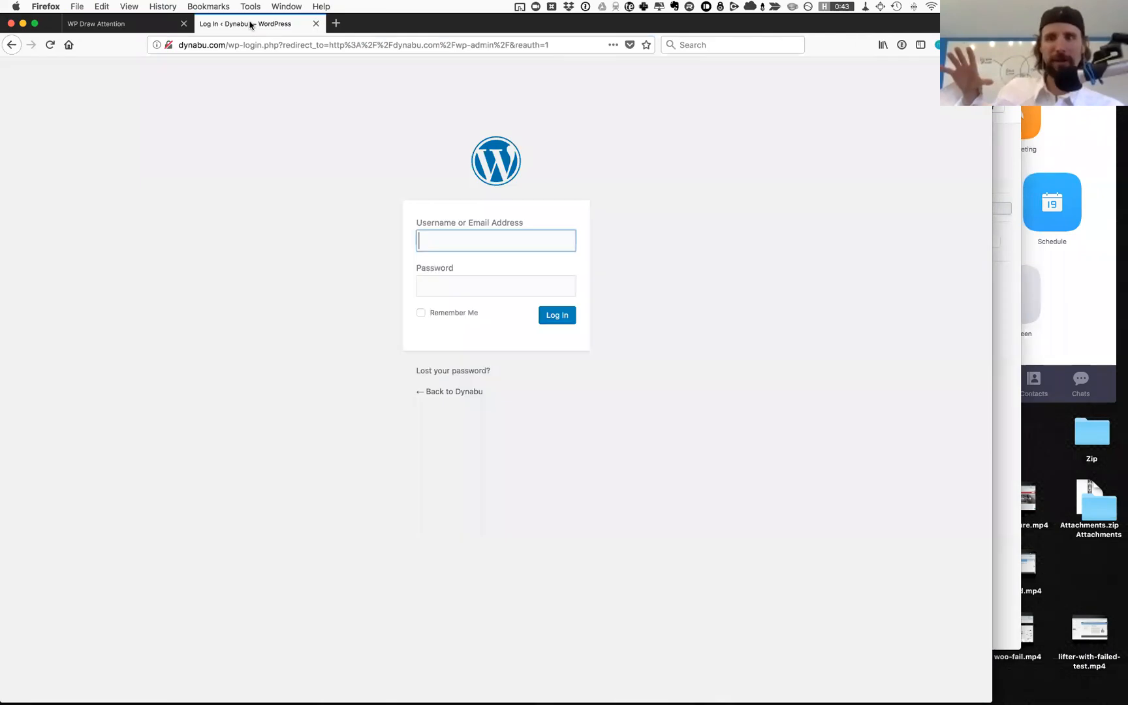
Unlock the password manager with its master password and log in to the Dynabu WordPress dashboard
key(super+backslash)
text(********)
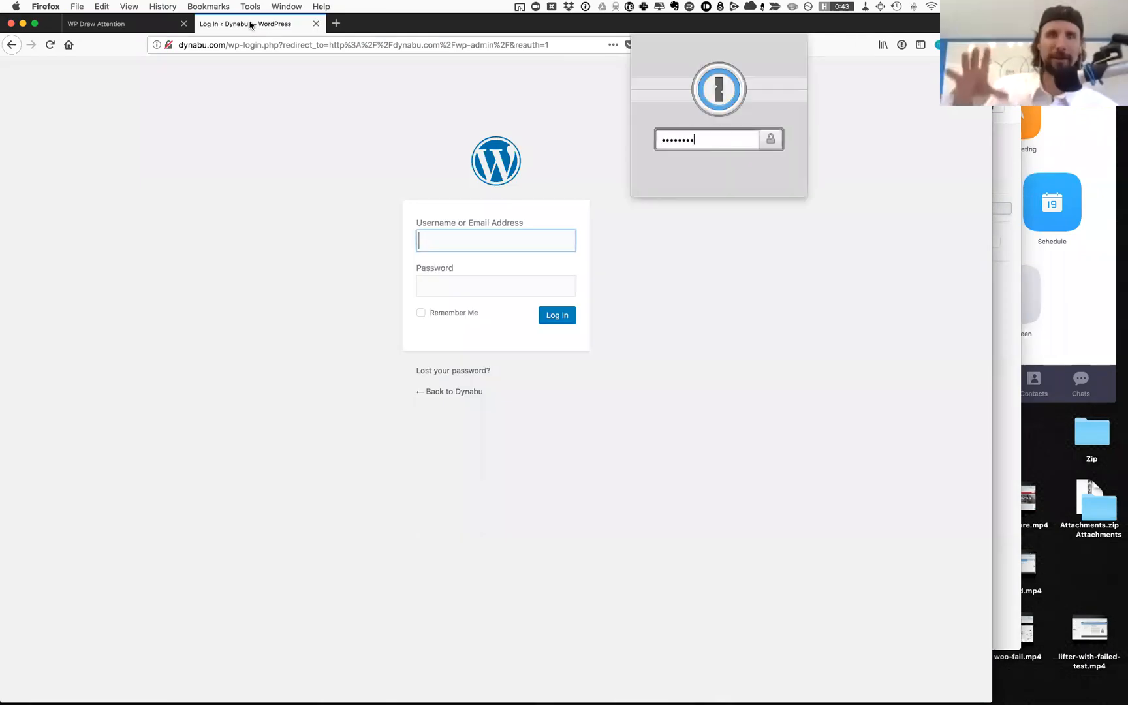
key(Return)
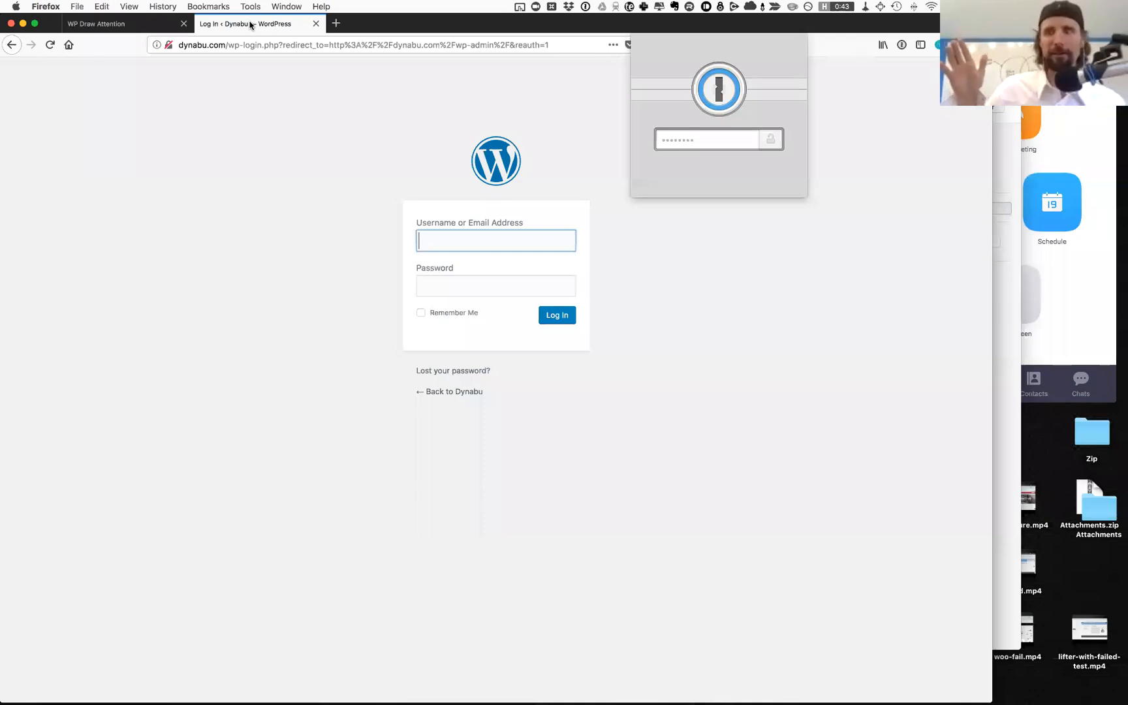
key(Escape)
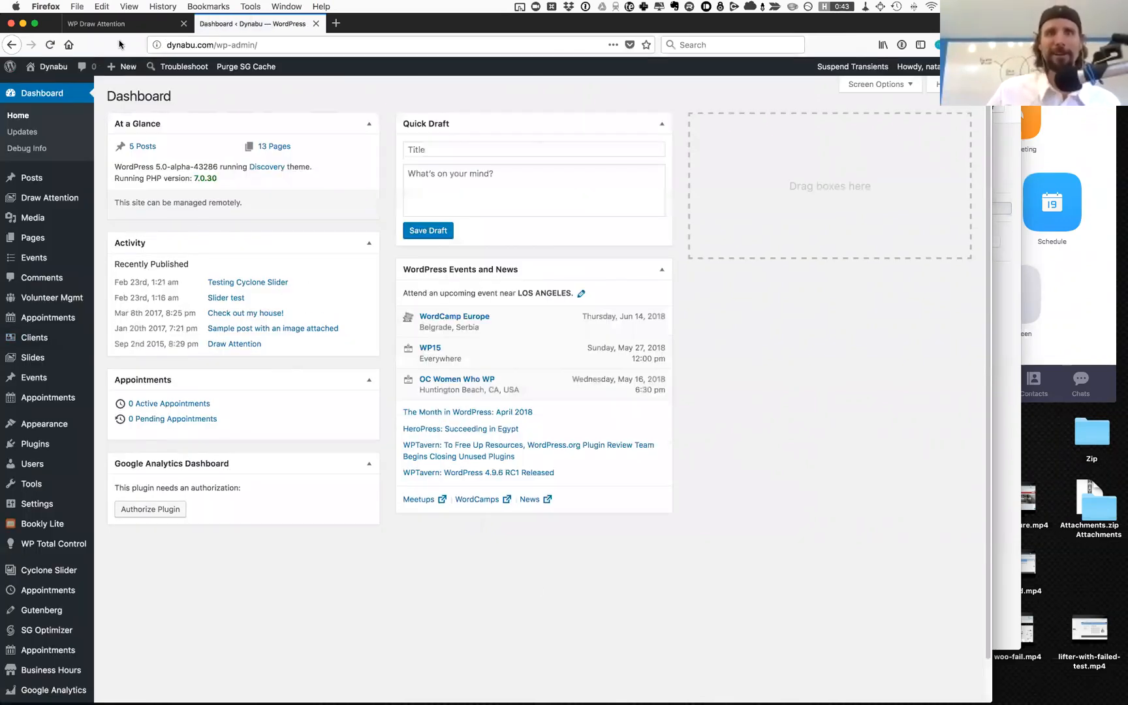
mouse_move(59, 203)
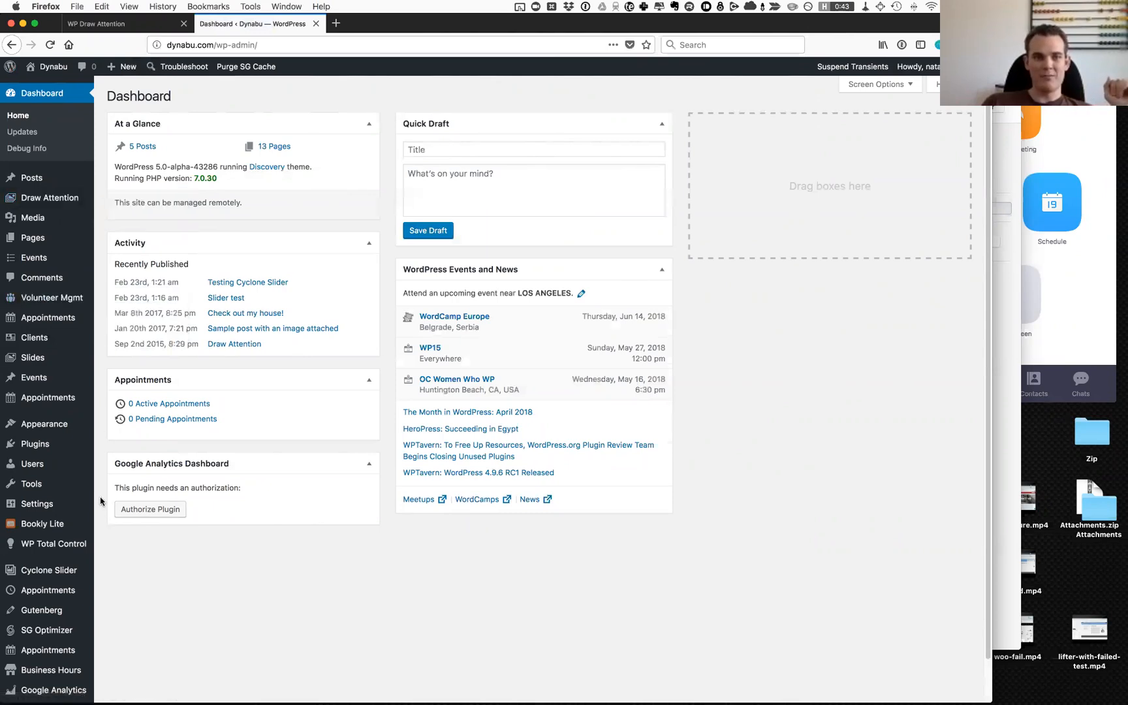
Activate the Draw Attention Pro plugin on the Dynabu site and bring the WP Draw Attention home page back into view
click(49, 447)
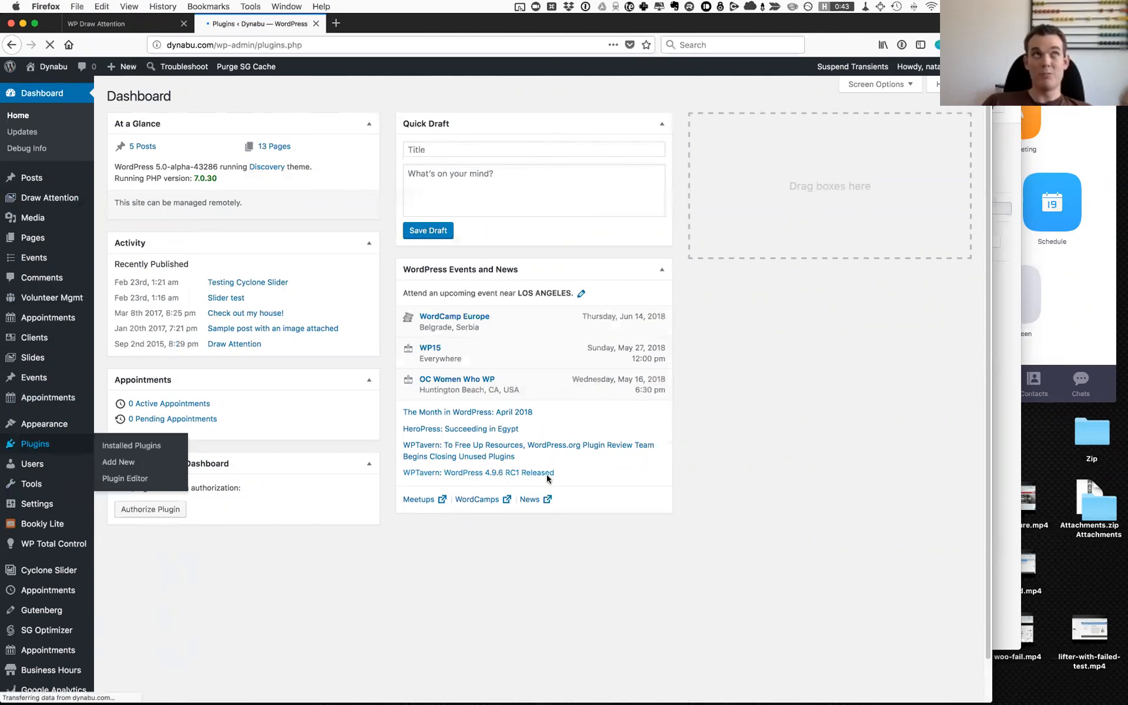
scroll(424, 491, down, 2)
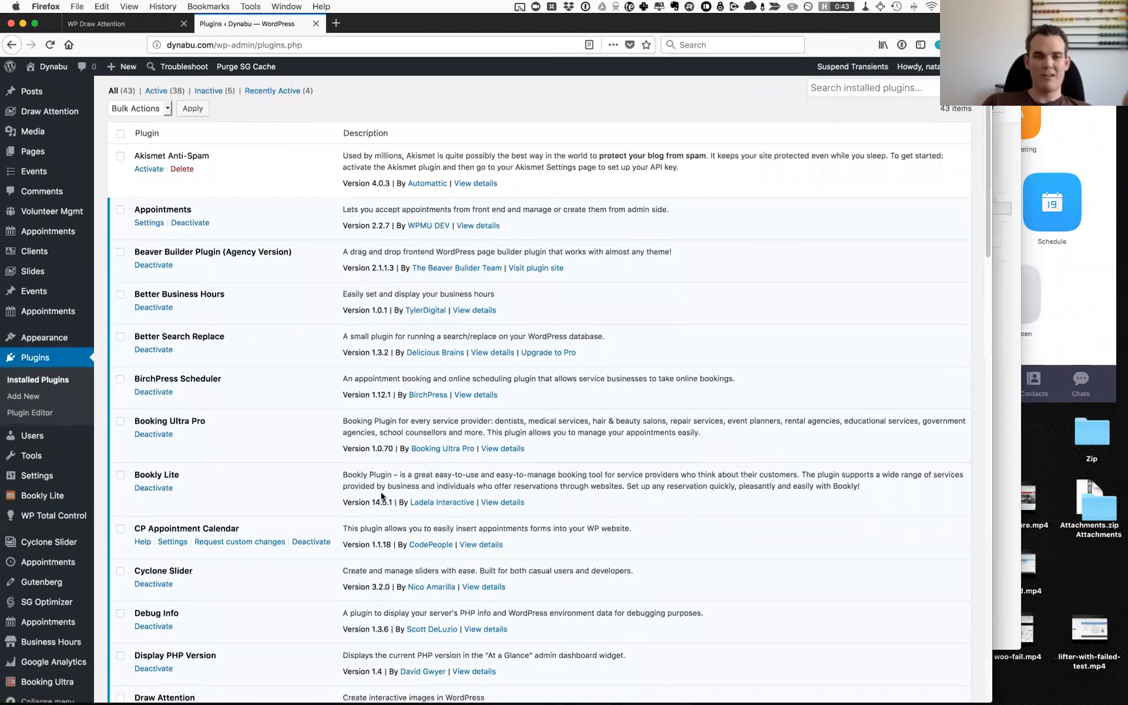
scroll(204, 567, down, 5)
click(148, 557)
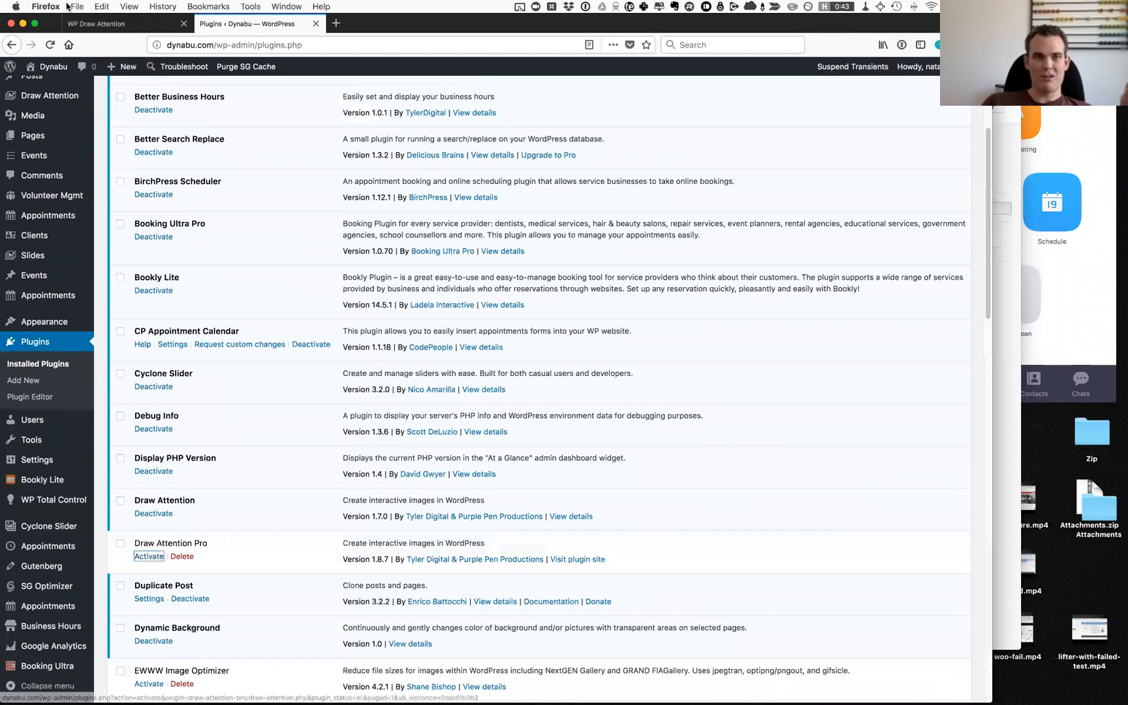
click(191, 24)
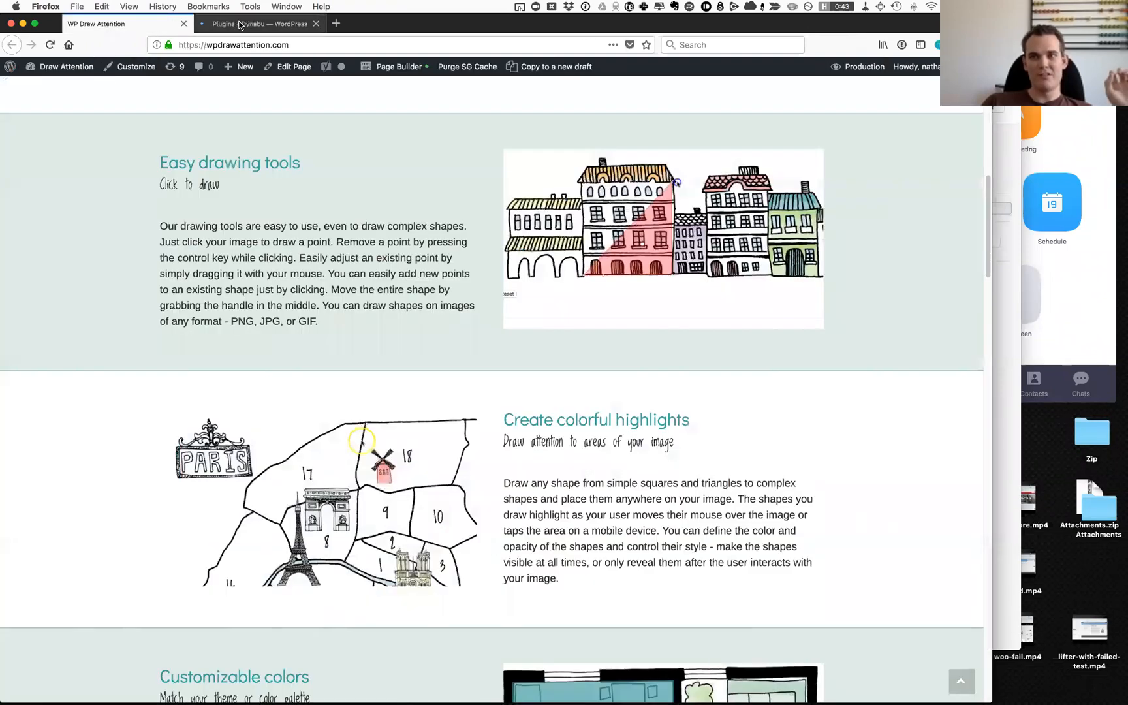
mouse_move(535, 197)
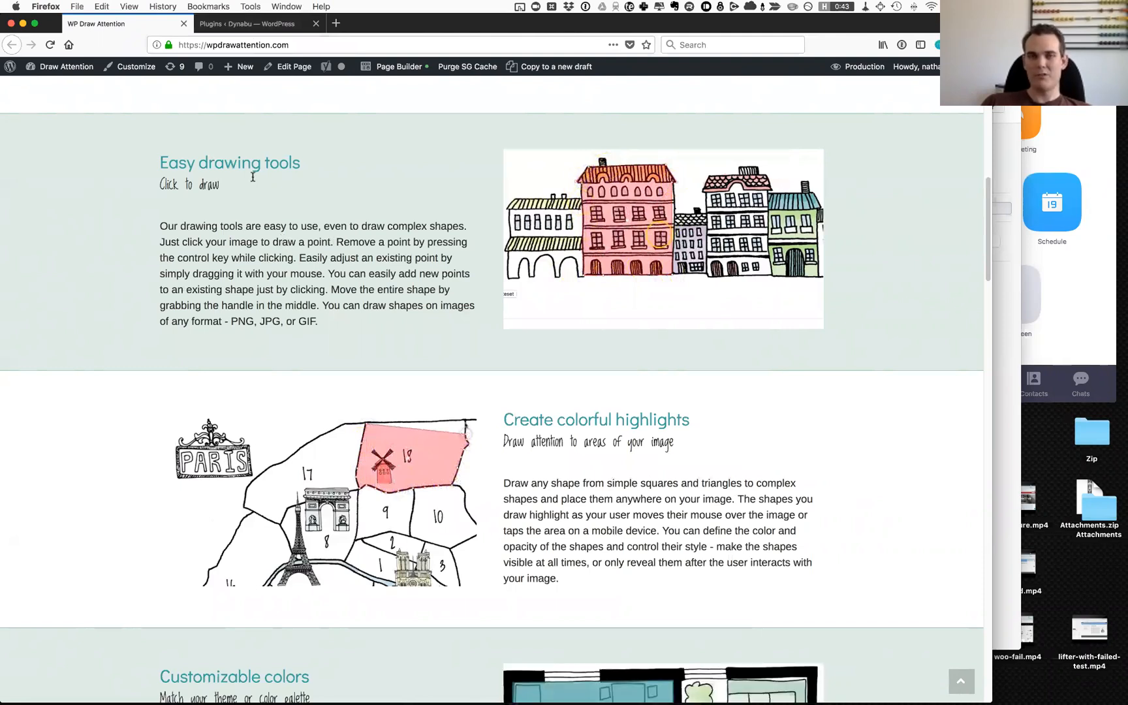
Return to the Dynabu admin, list all Draw Attention images and open the Picnic image for editing
click(244, 24)
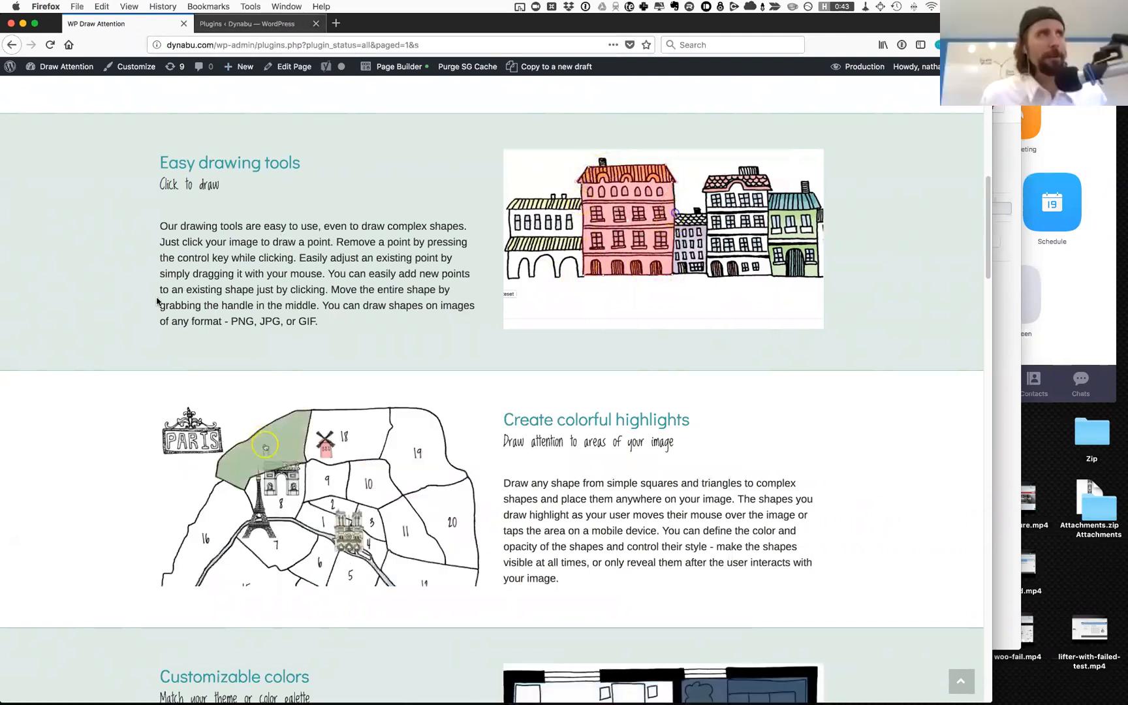
click(50, 256)
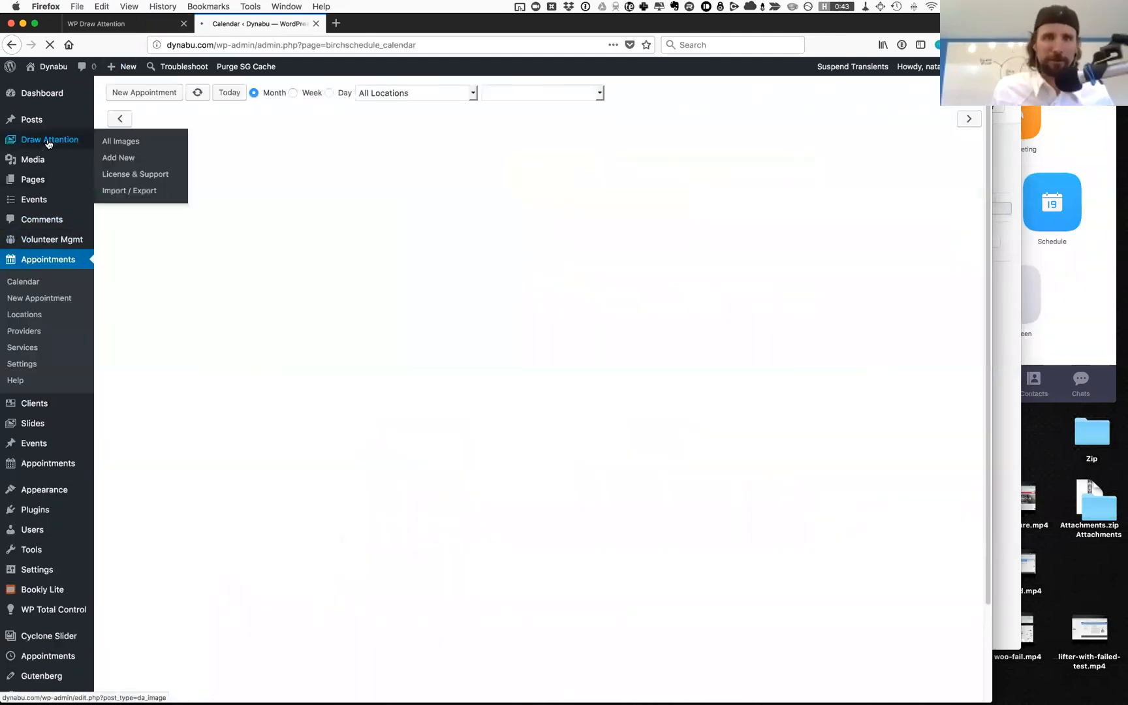
key(ctrl+shift+Tab)
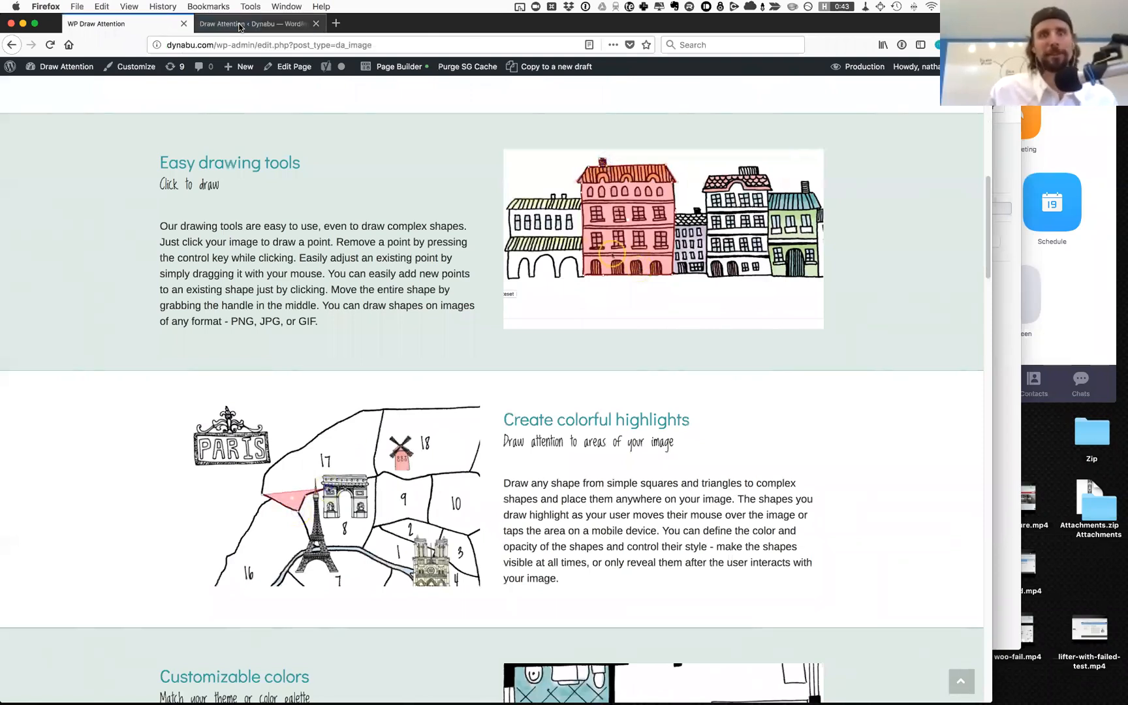
click(239, 27)
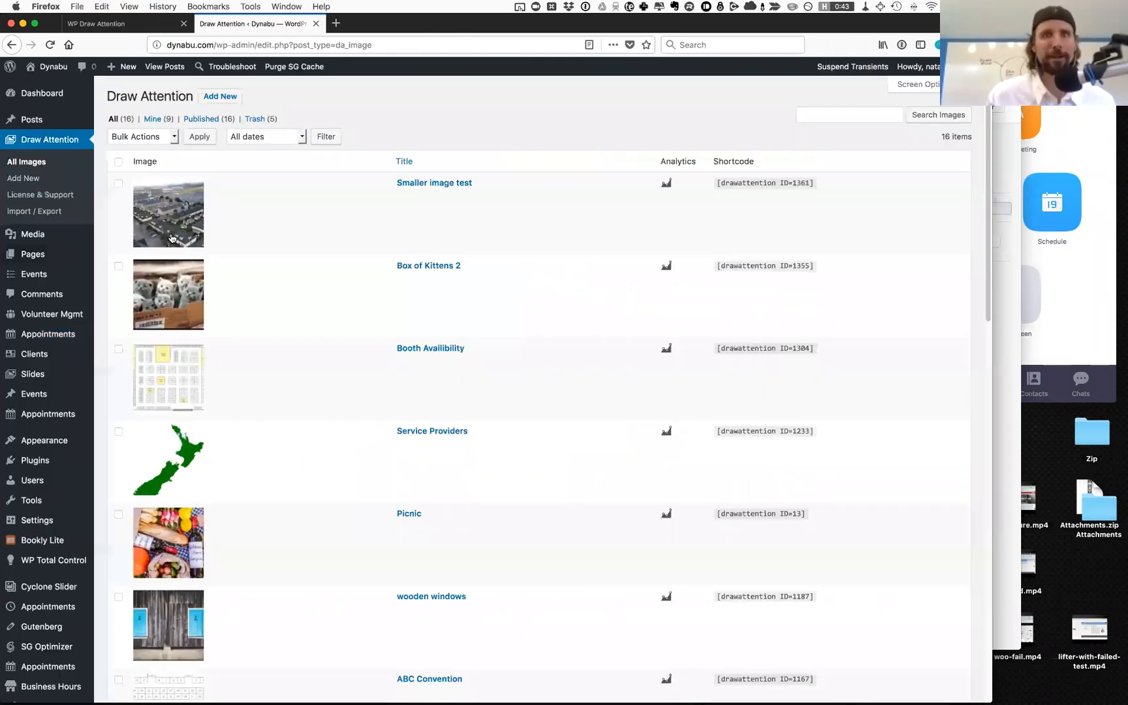
click(403, 529)
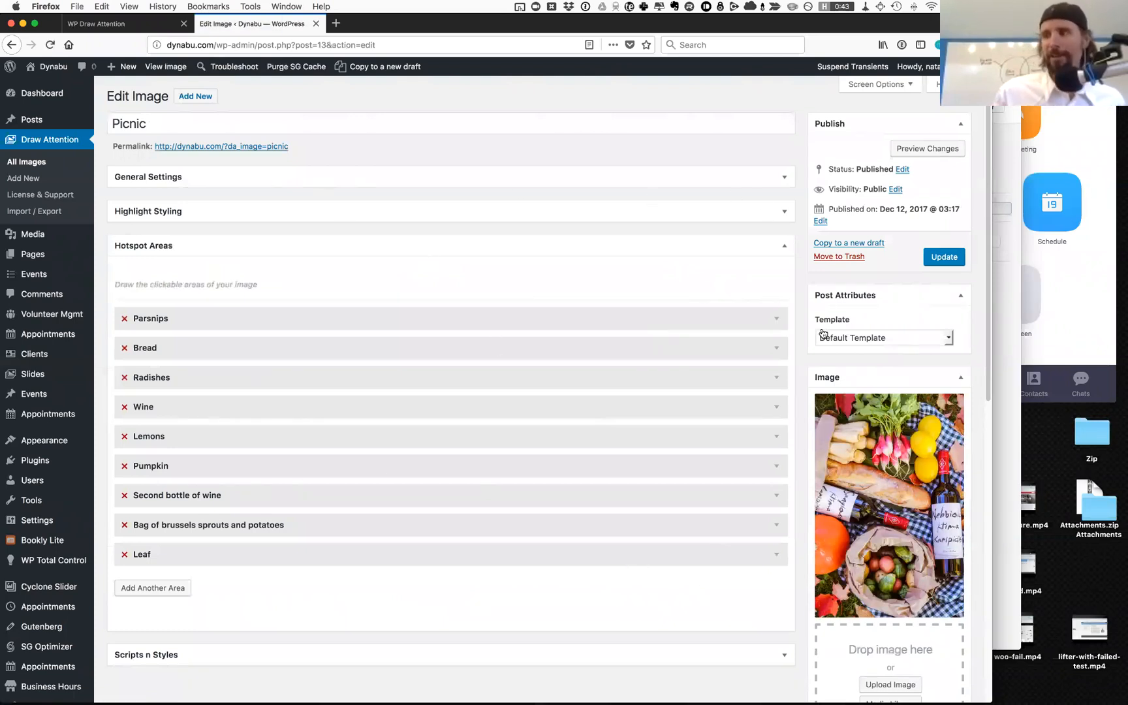
Expand the Parsnips hotspot area to show its drawn outline, and open the Picnic image's permalink in a new tab
click(777, 320)
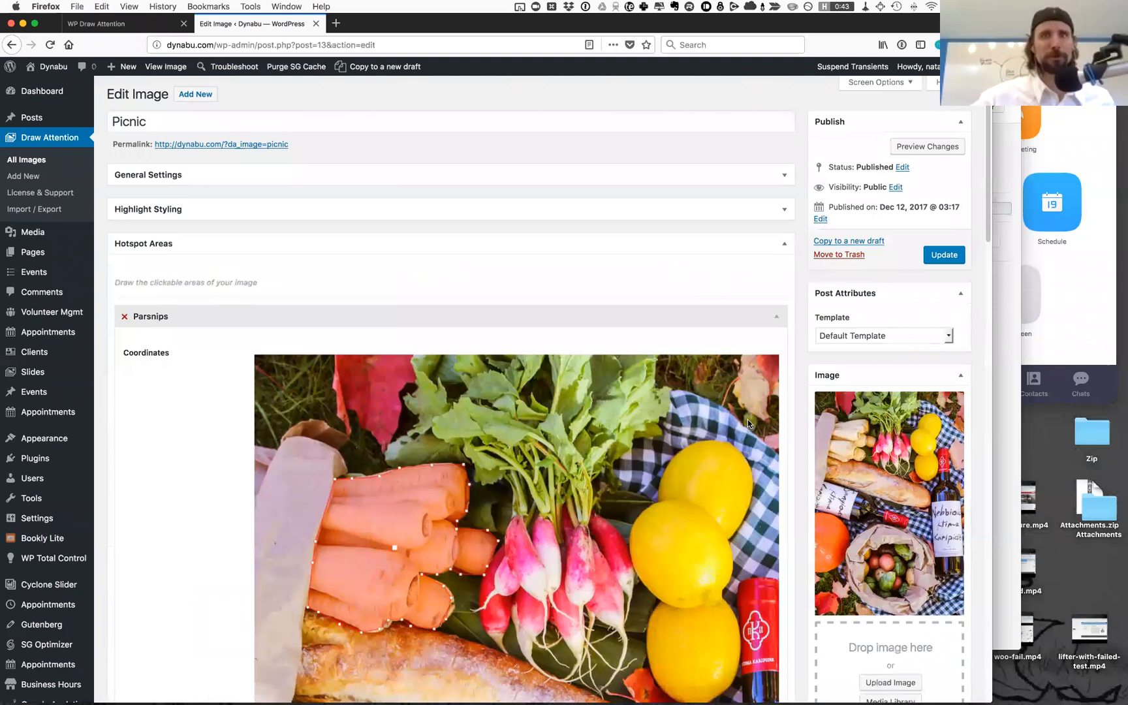
scroll(747, 418, down, 1)
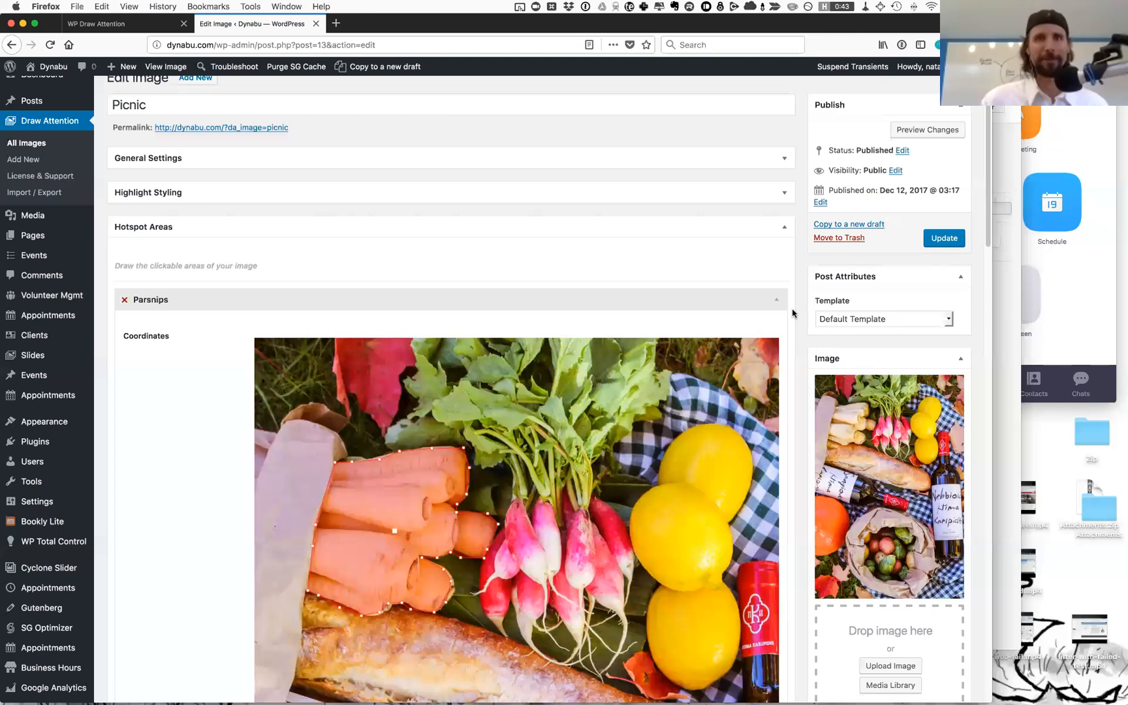
scroll(792, 315, up, 1)
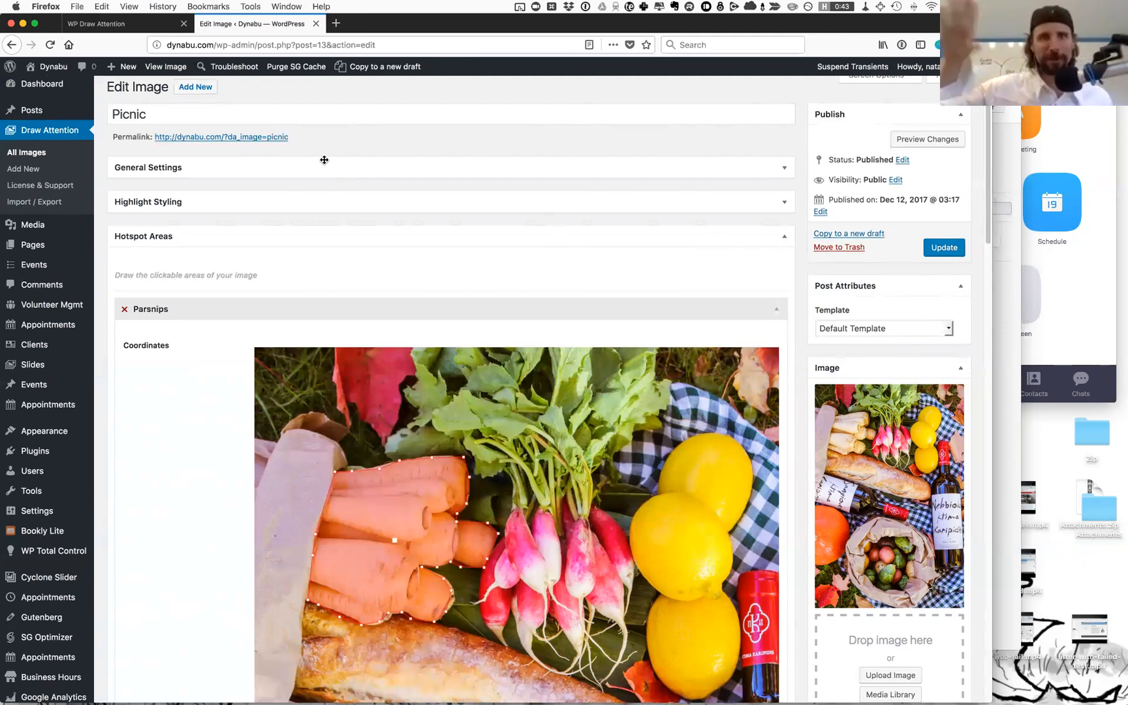
super+click(271, 141)
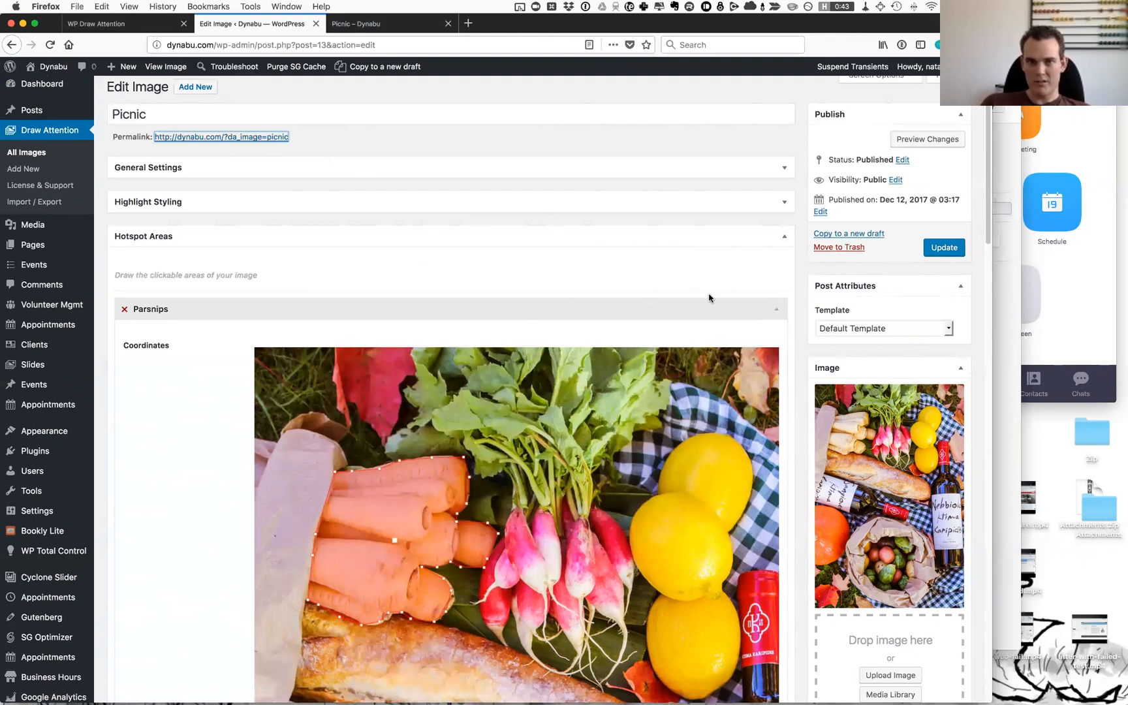
Collapse the Parsnips area, then review the Picnic image's highlight styling and general settings and collapse both sections
scroll(710, 298, down, 2)
click(777, 253)
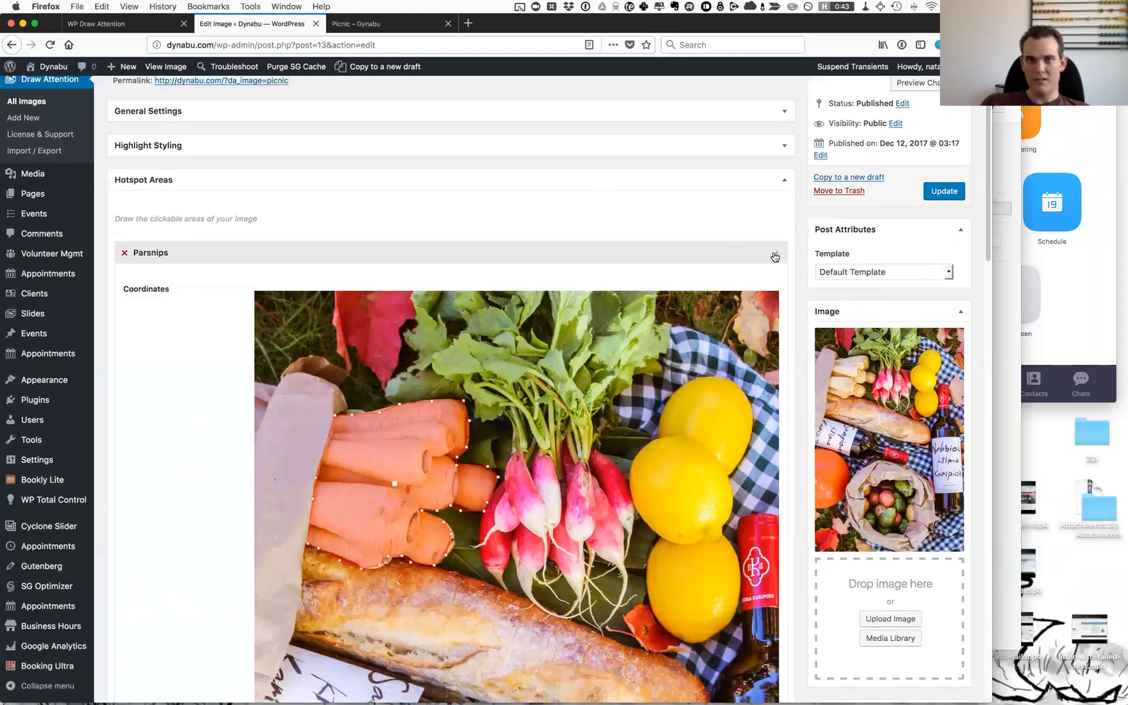
scroll(751, 359, up, 2)
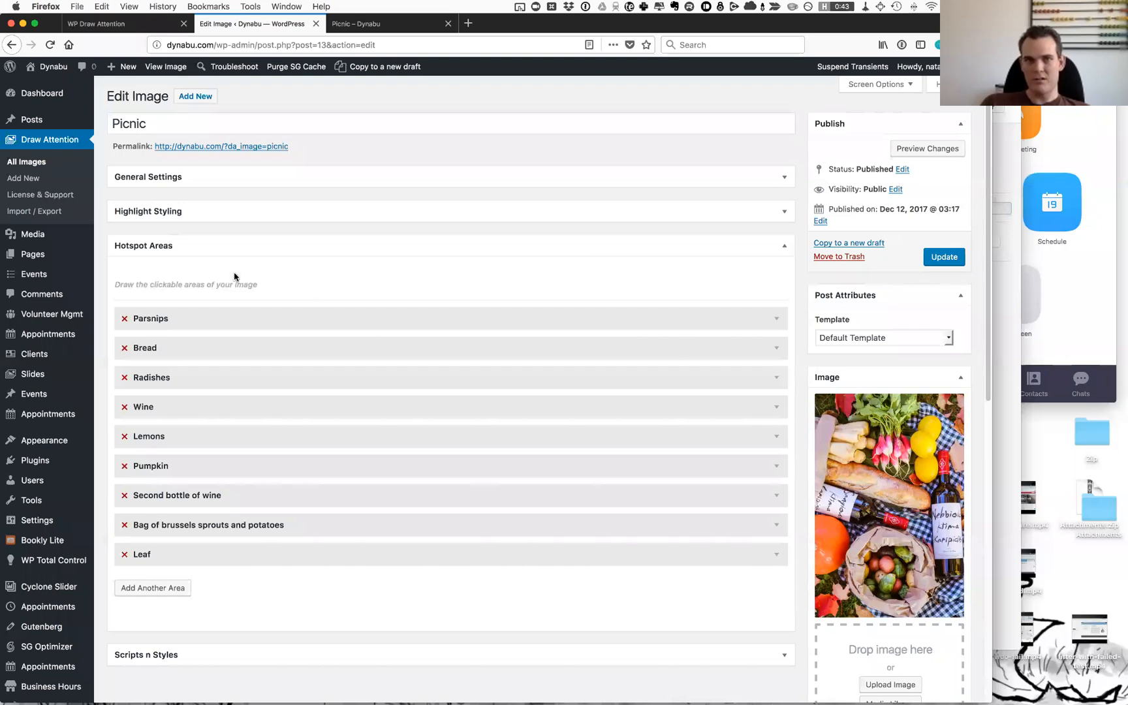
click(788, 212)
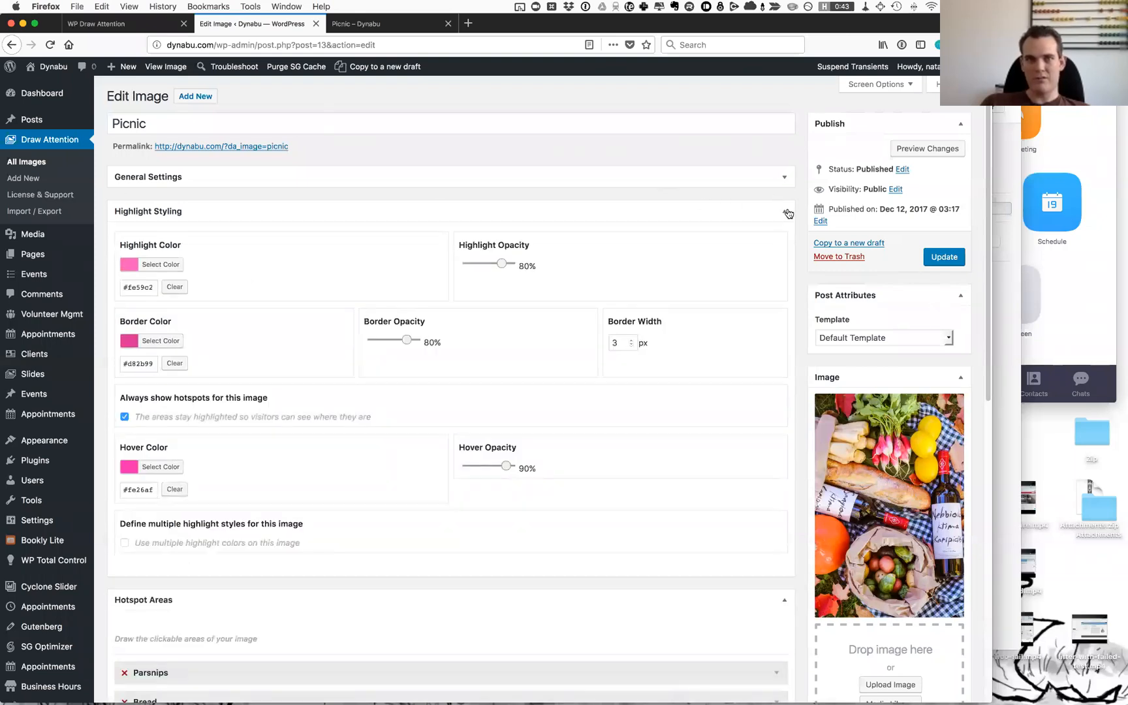
click(787, 177)
click(786, 177)
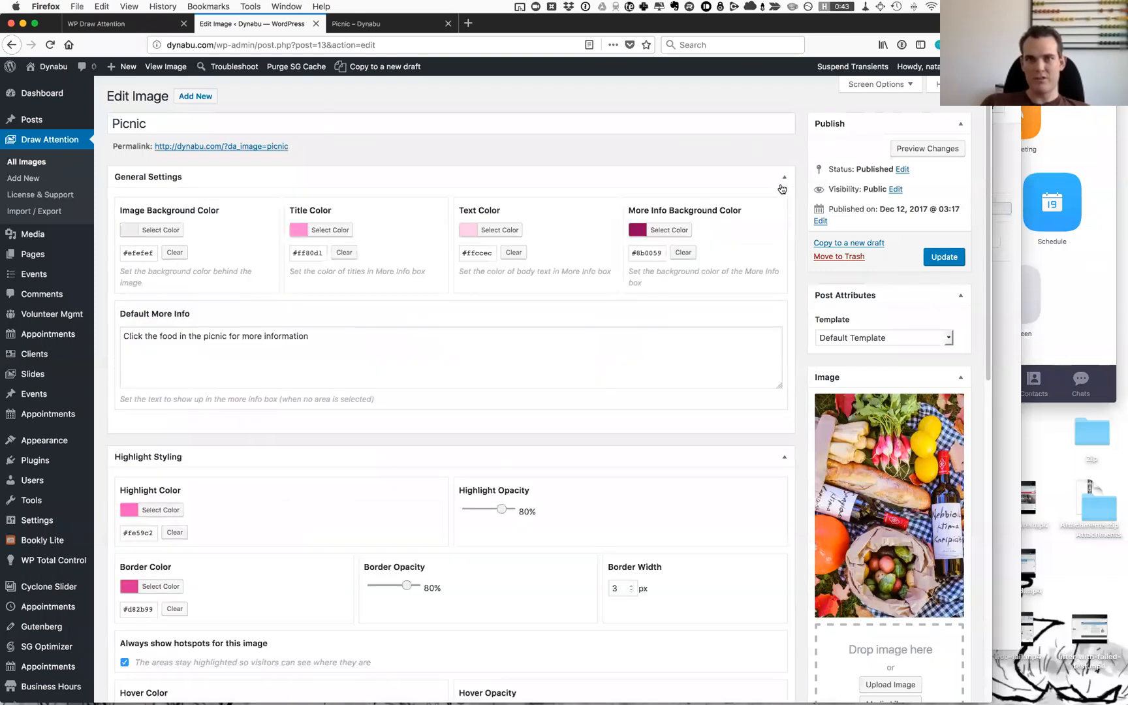
click(785, 211)
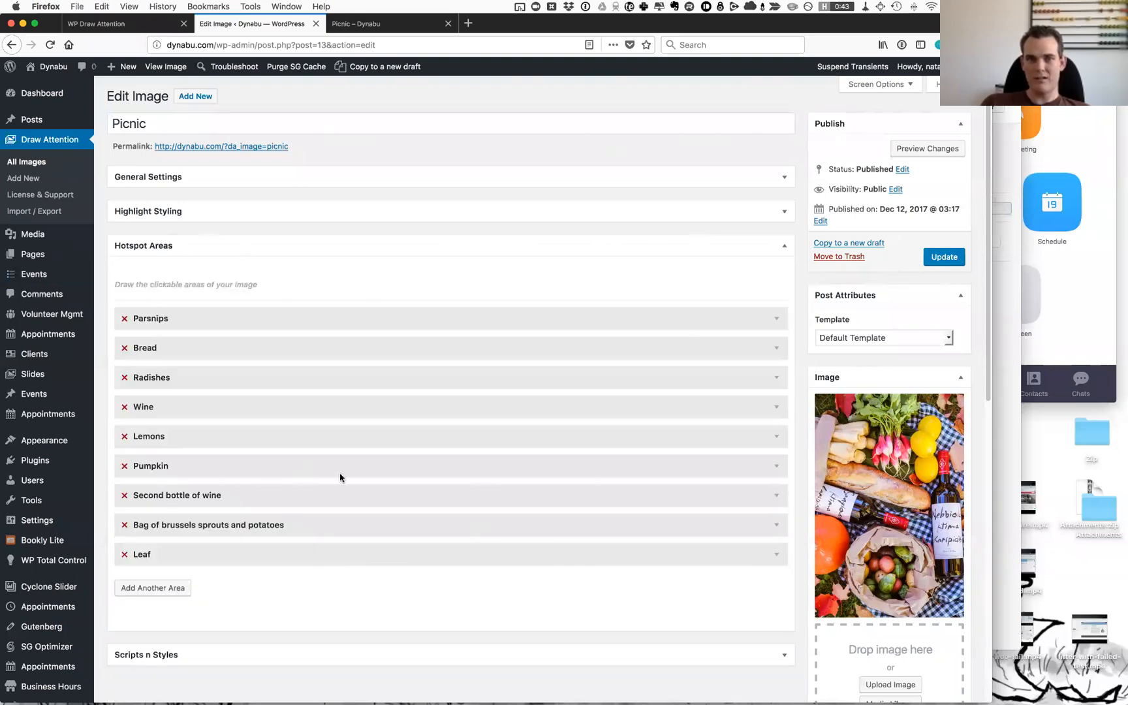
Add another hotspot area to the Picnic image and trace its outline around the red maple leaf in the lower-left corner of the picture
click(143, 590)
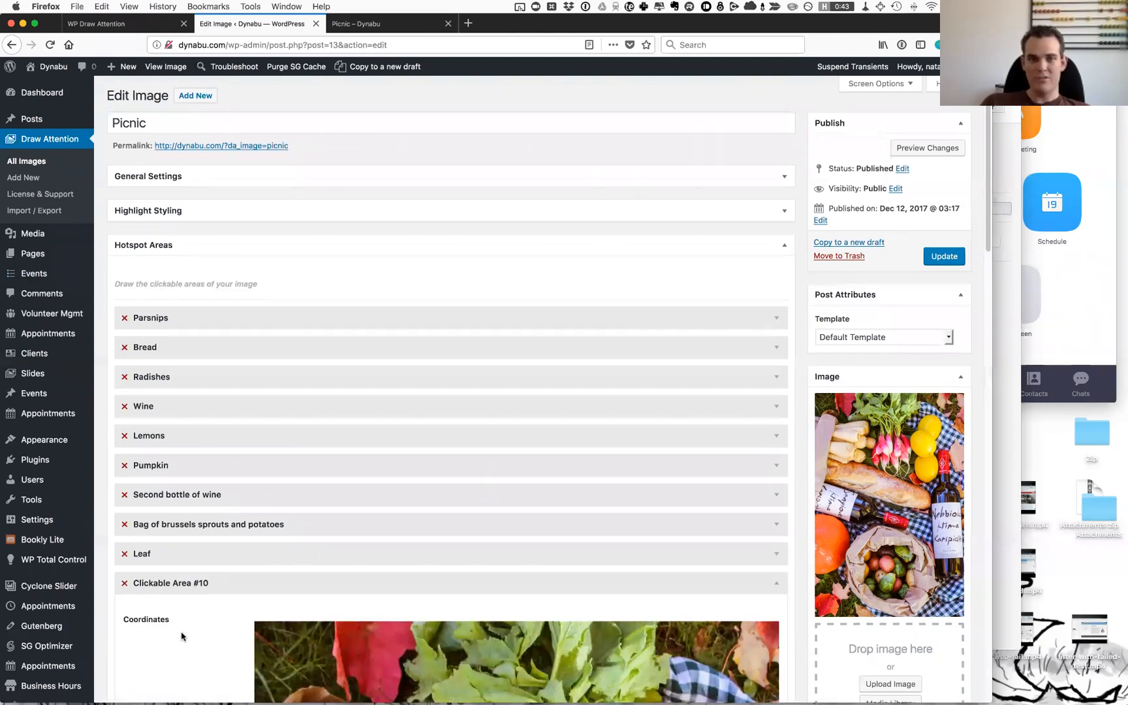
scroll(182, 635, down, 10)
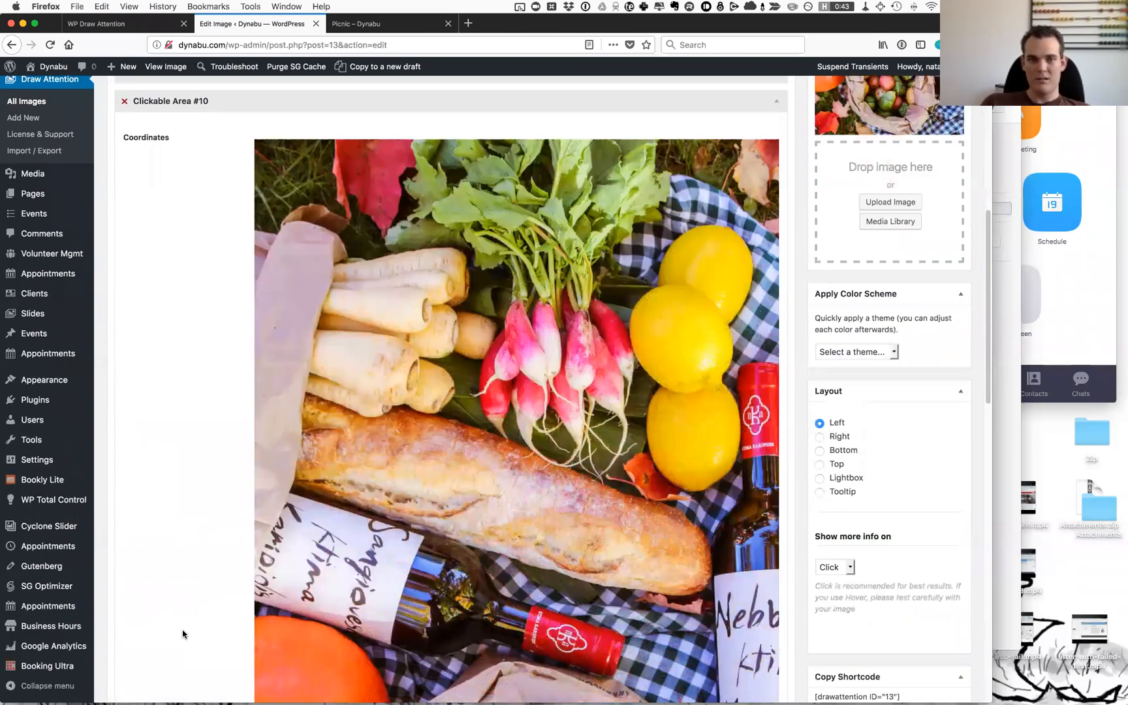
scroll(182, 634, down, 8)
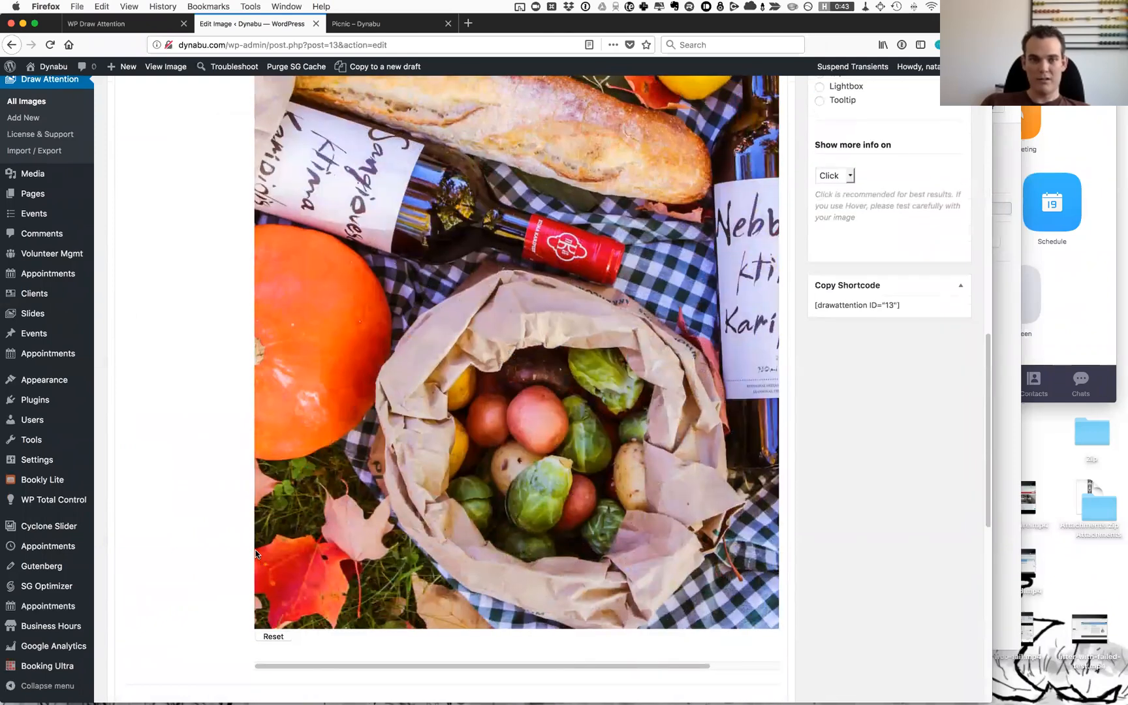
click(271, 544)
click(336, 544)
click(349, 557)
click(351, 584)
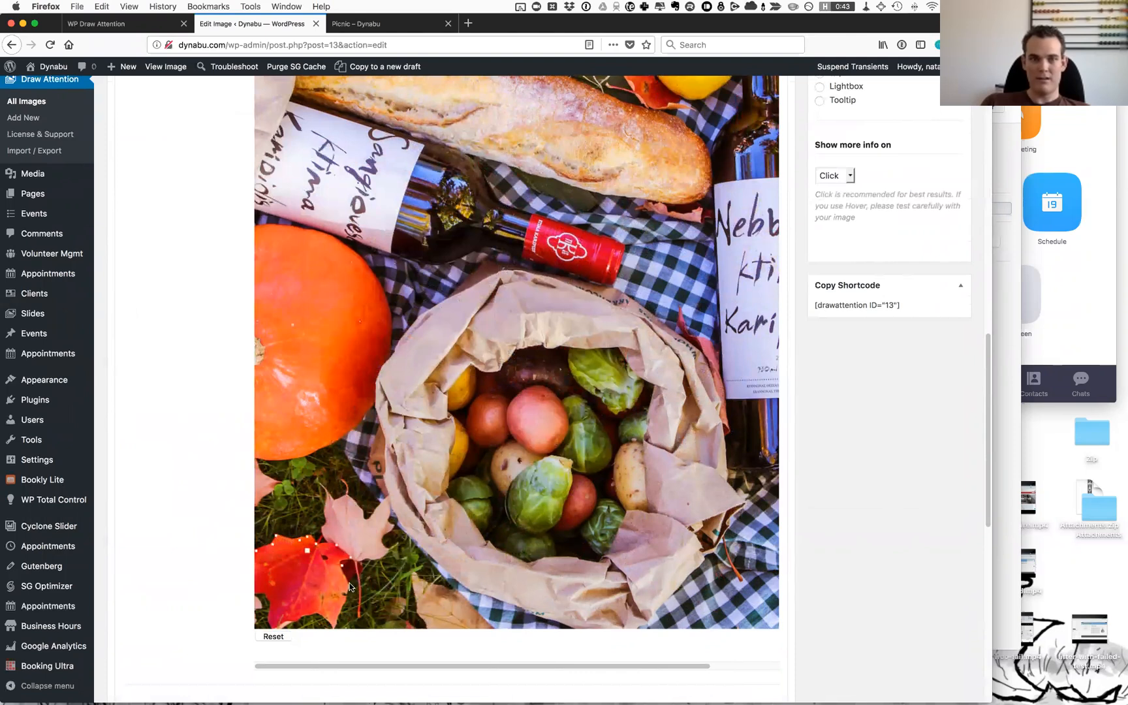
click(335, 628)
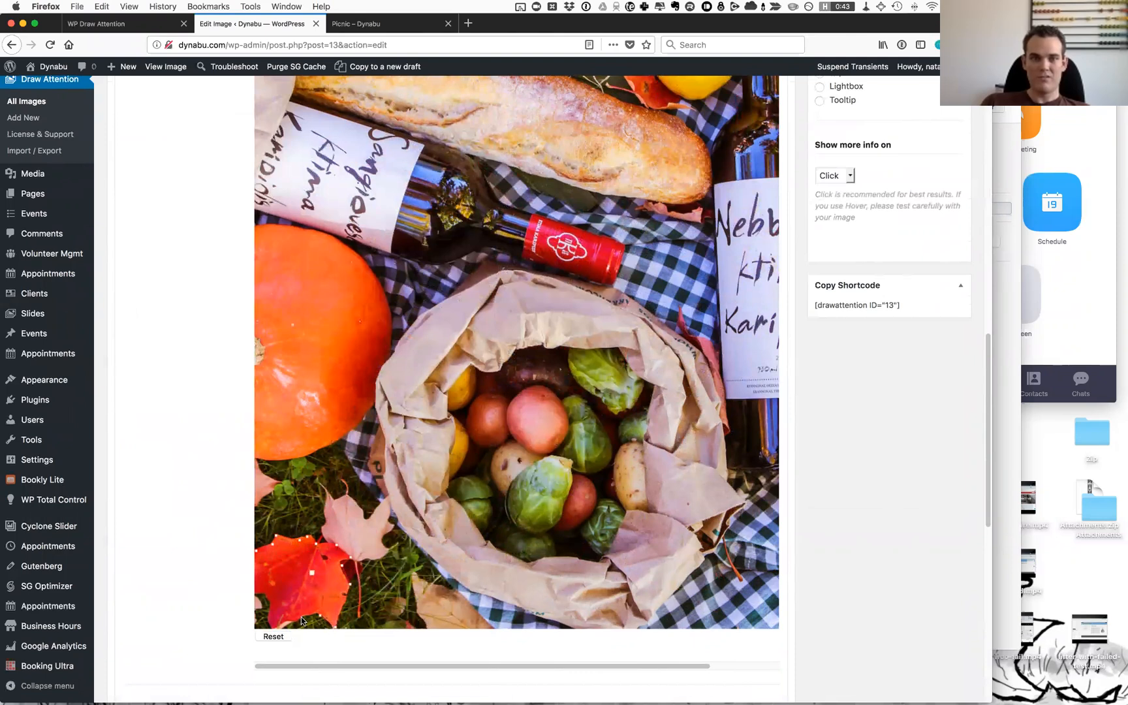
click(295, 620)
click(271, 631)
click(271, 605)
mouse_move(301, 580)
mouse_down()
mouse_move(331, 560)
mouse_move(293, 578)
mouse_move(303, 577)
mouse_up()
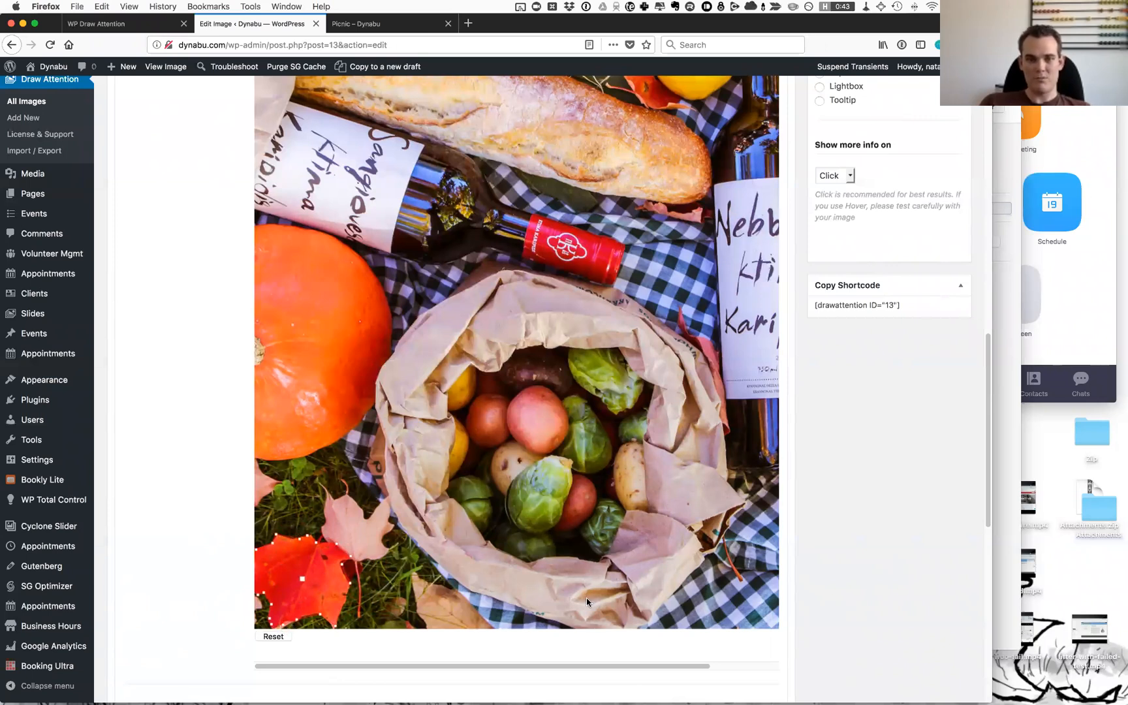
Title the new hotspot area "Leaf"
scroll(368, 548, down, 4)
scroll(368, 548, up, 3)
click(363, 507)
text(Leaf)
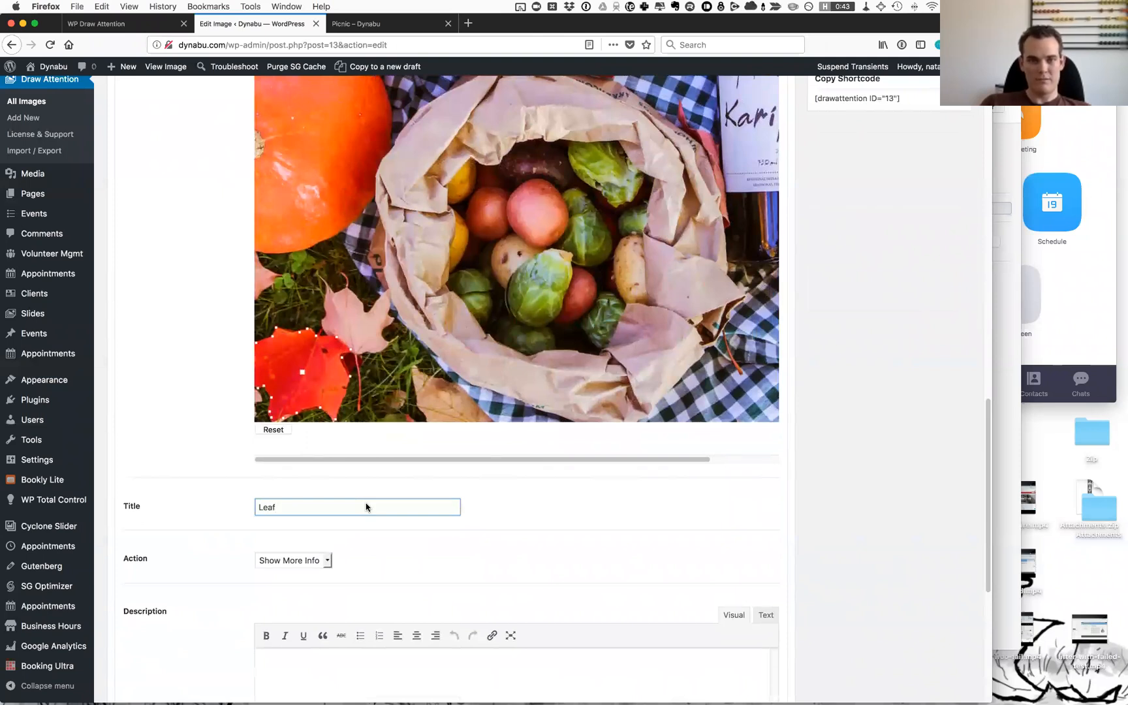
Fill the new area's description with a lorem ipsum paragraph, make "nostrud" bold and keep the action at Show More Info
scroll(326, 542, down, 5)
click(354, 533)
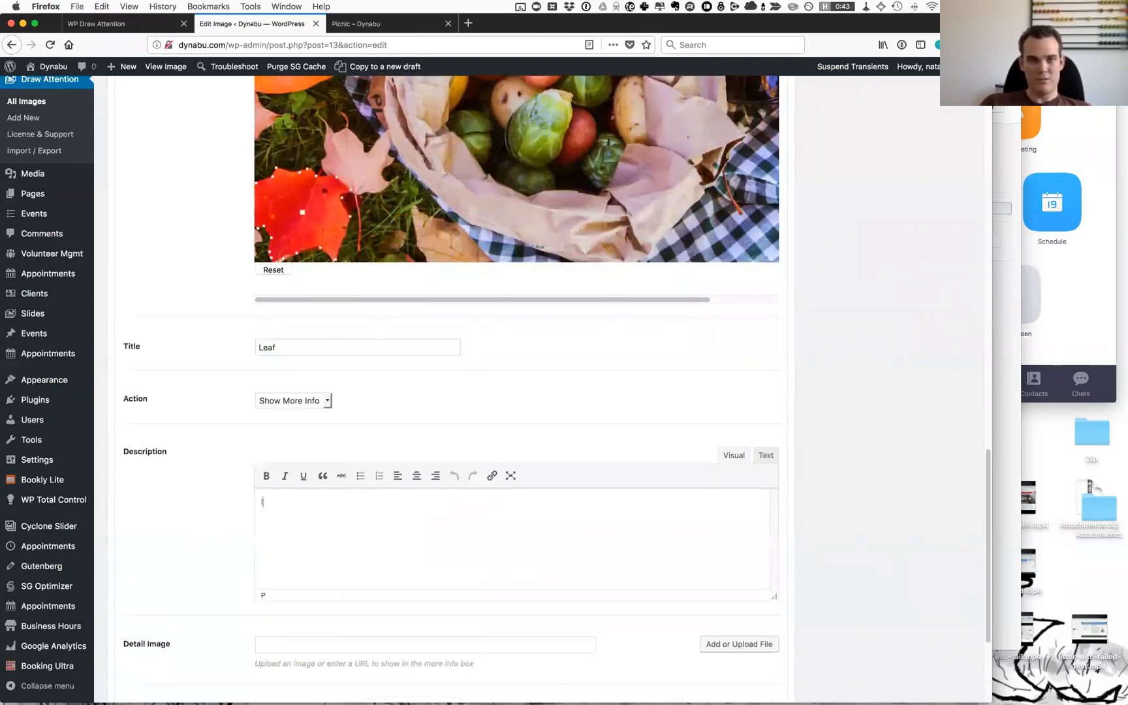
text(Lorem ipsum dolor sit amet, consectetur adipisicing elit, sed do eiusmod tempor incididunt ut labore et dolore magna aliqua. Ut enim ad minim veniam, quis nostrud exercitation ullamco laboris nisi ut aliquip ex ea commodo consequat. Duis aute irure dolor in reprehenderit in voluptate velit esse cillum dolore eu fugiat nulla pariatur. Excepteur sint occaecat cupidatat non proident, sunt in culpa qui officia deserunt mollit anim id est laborum.)
double_click(373, 520)
key(super+b)
click(340, 499)
click(303, 476)
click(393, 548)
click(278, 404)
click(203, 410)
Set leaf.png from the media library as the new hotspot area's detail image
scroll(278, 533, down, 5)
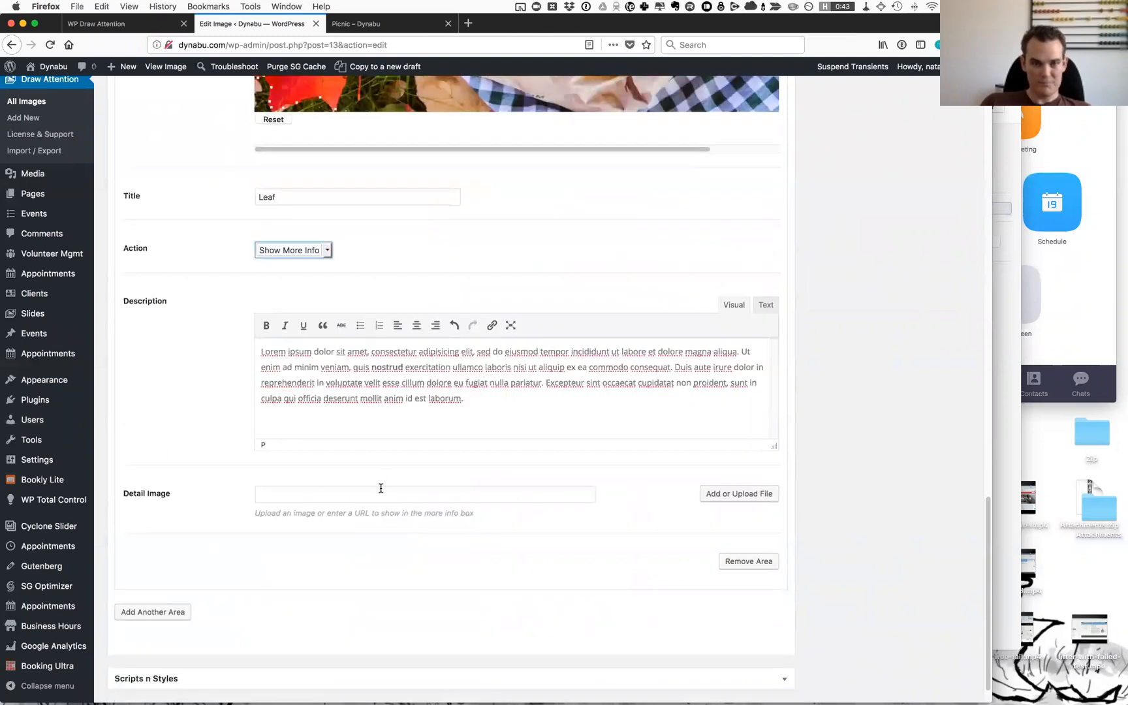
click(754, 495)
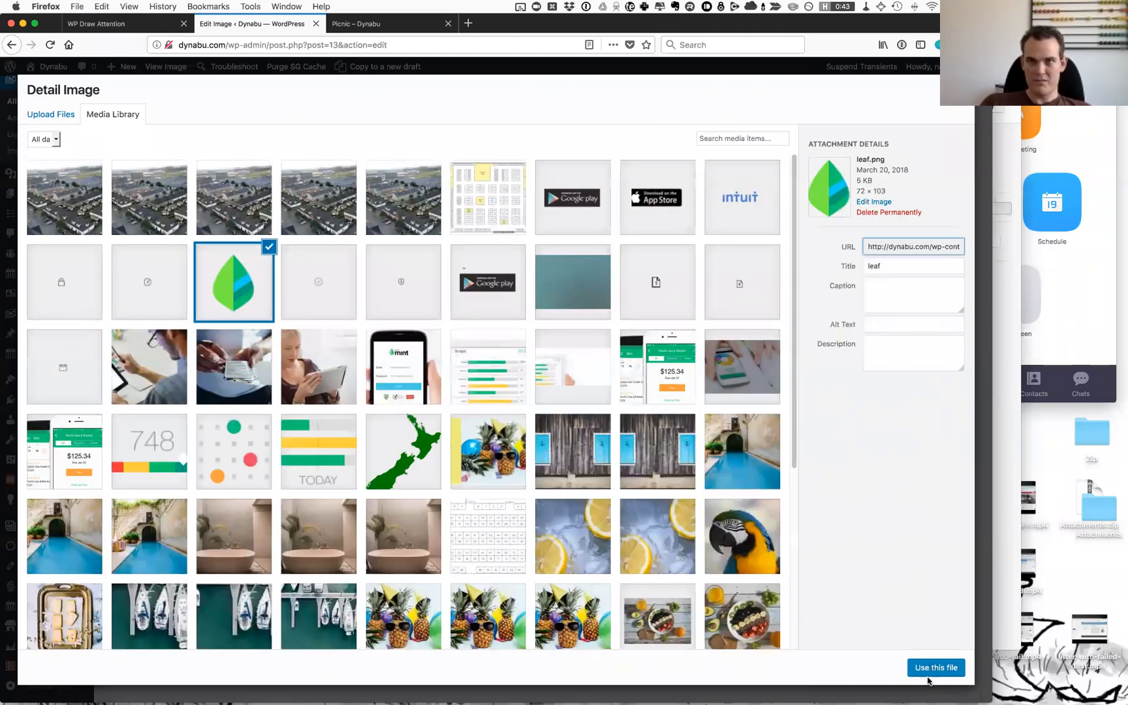
click(924, 668)
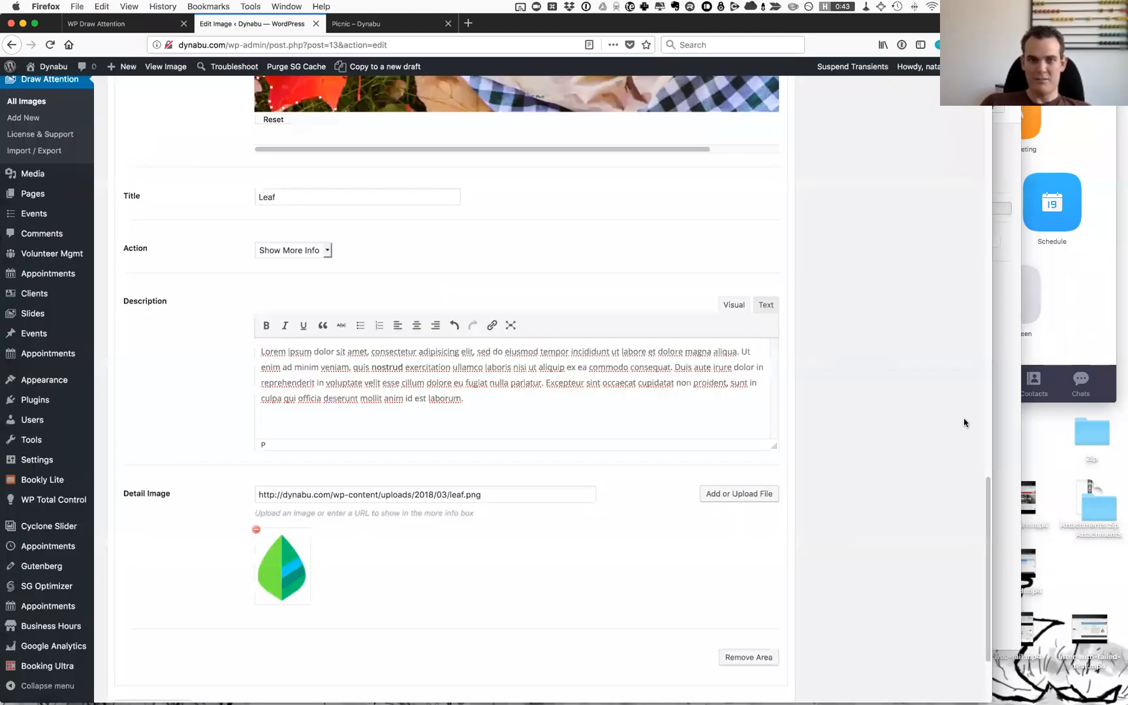
Save the changes to the Picnic image
scroll(828, 418, up, 1)
scroll(831, 422, up, 15)
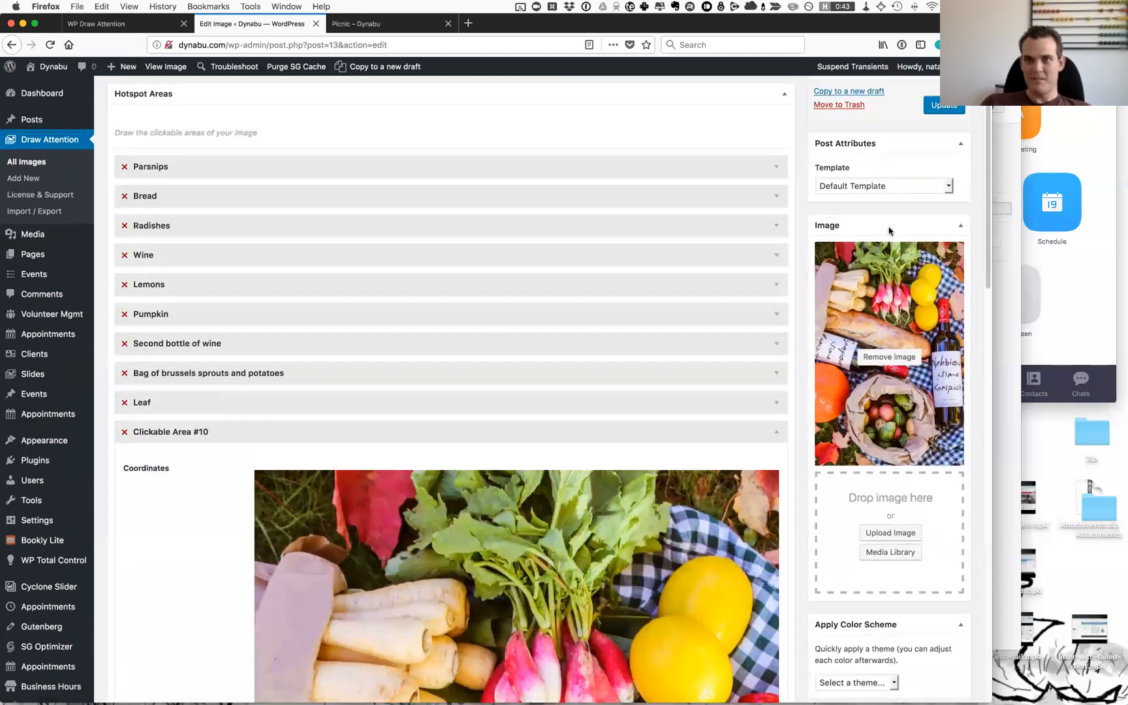
scroll(889, 231, up, 3)
click(942, 255)
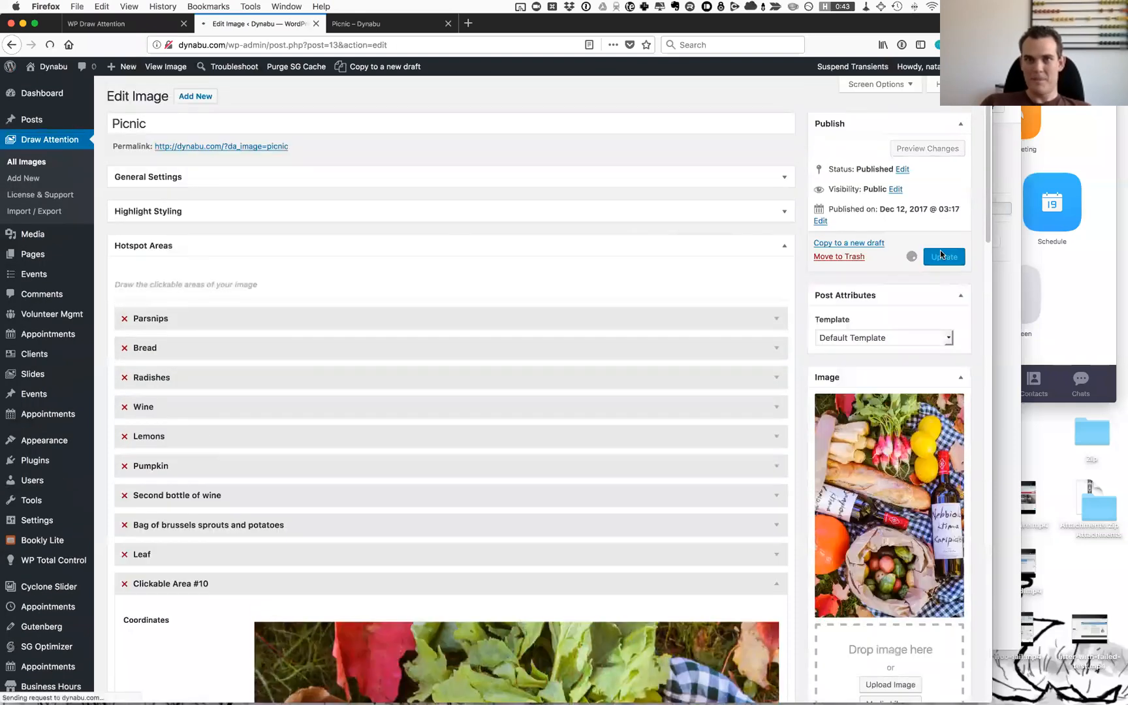
Reload the public Picnic page and show the more-info content of the red leaf's hotspot
click(399, 24)
key(super+r)
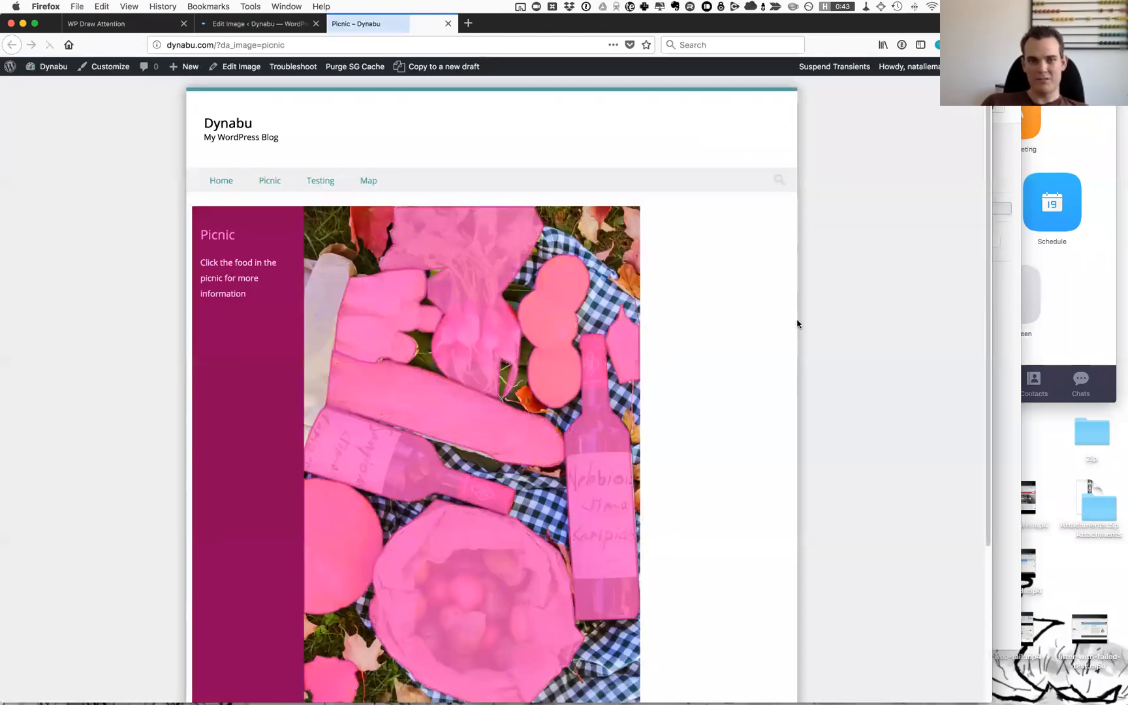
scroll(415, 428, down, 5)
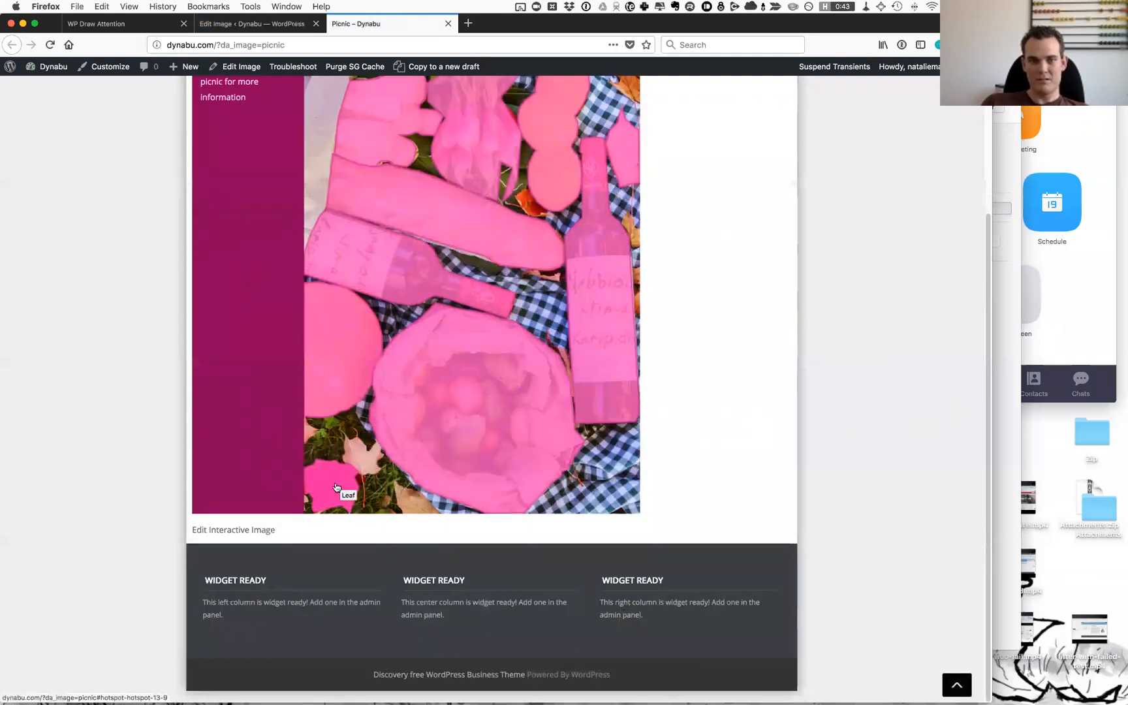
click(336, 487)
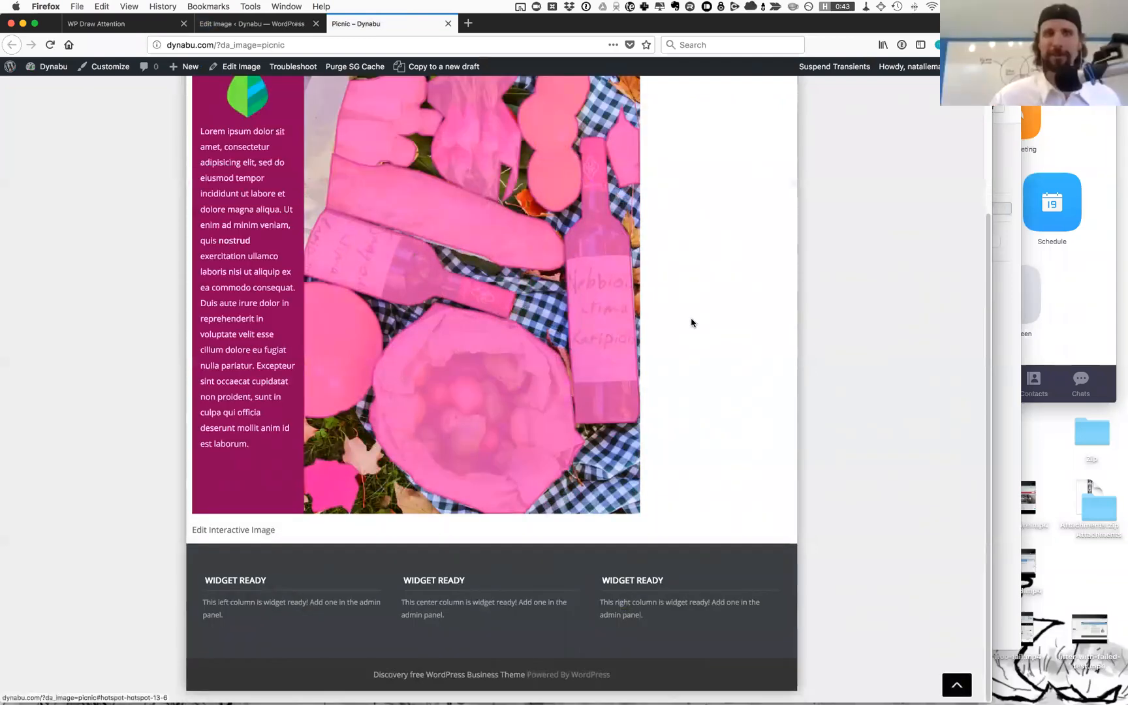
Expand the last Leaf hotspot area in the Picnic image's editor and view its outline around the red leaf
scroll(188, 290, up, 3)
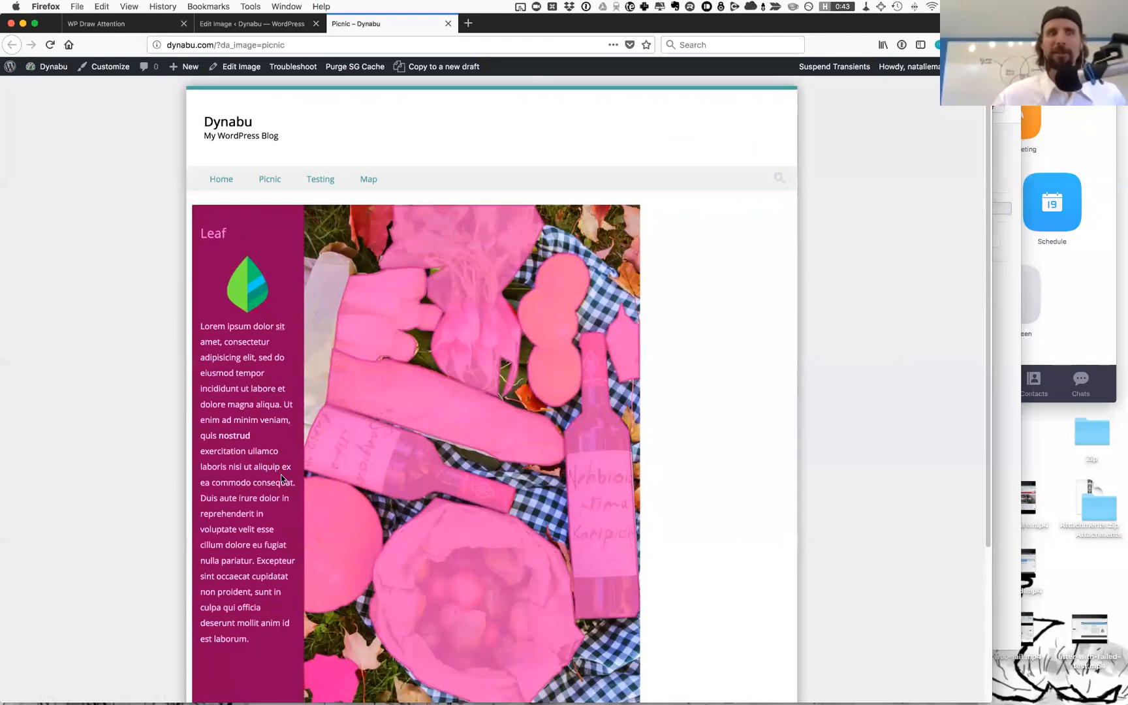
scroll(401, 616, down, 1)
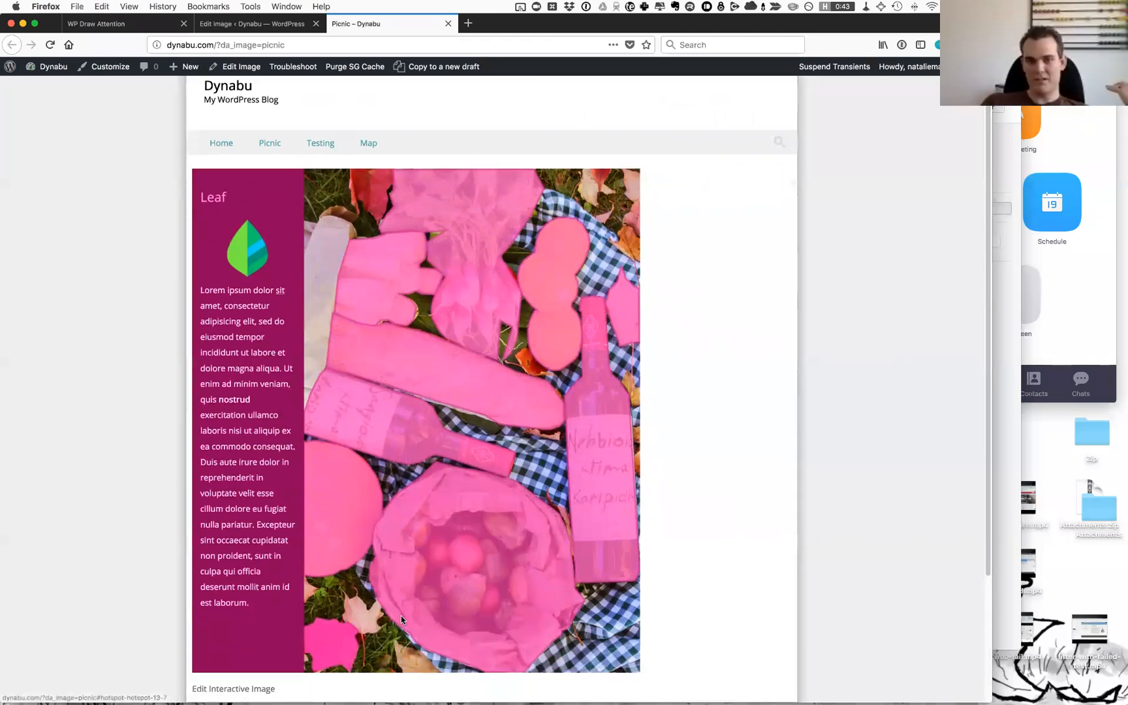
click(256, 27)
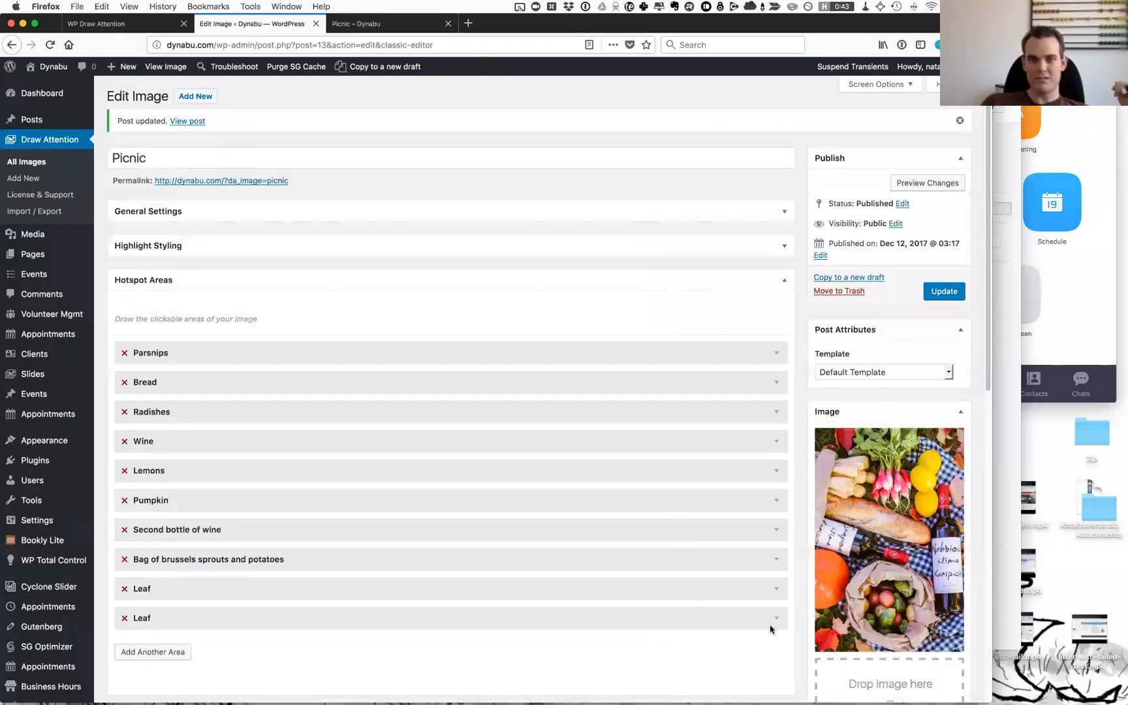
click(776, 618)
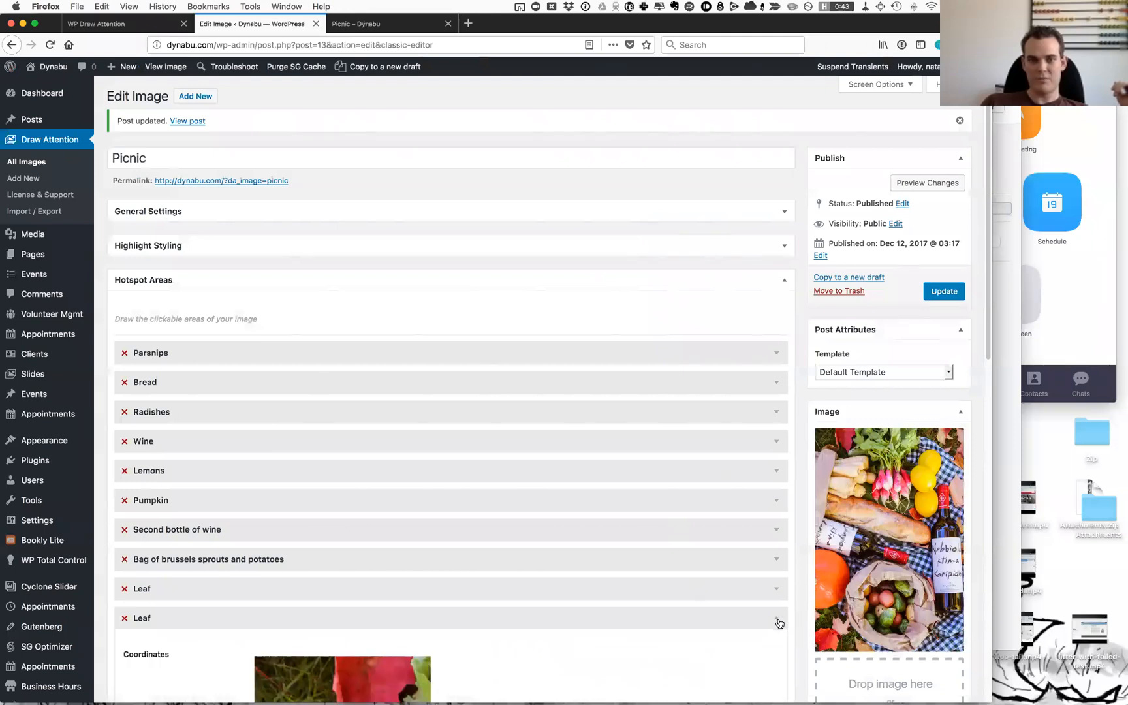
scroll(778, 620, down, 2)
scroll(779, 622, down, 15)
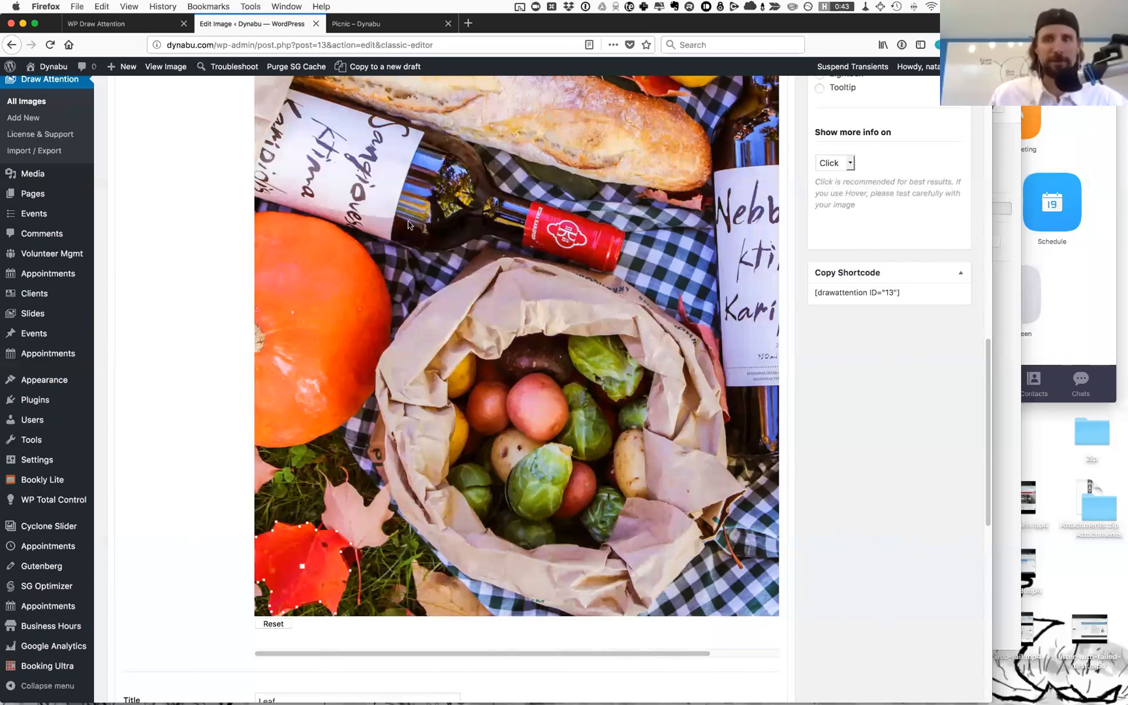
Show the Living room hotspot's lightbox in the demo floorplan on the WP Draw Attention homepage, and close it again
click(138, 29)
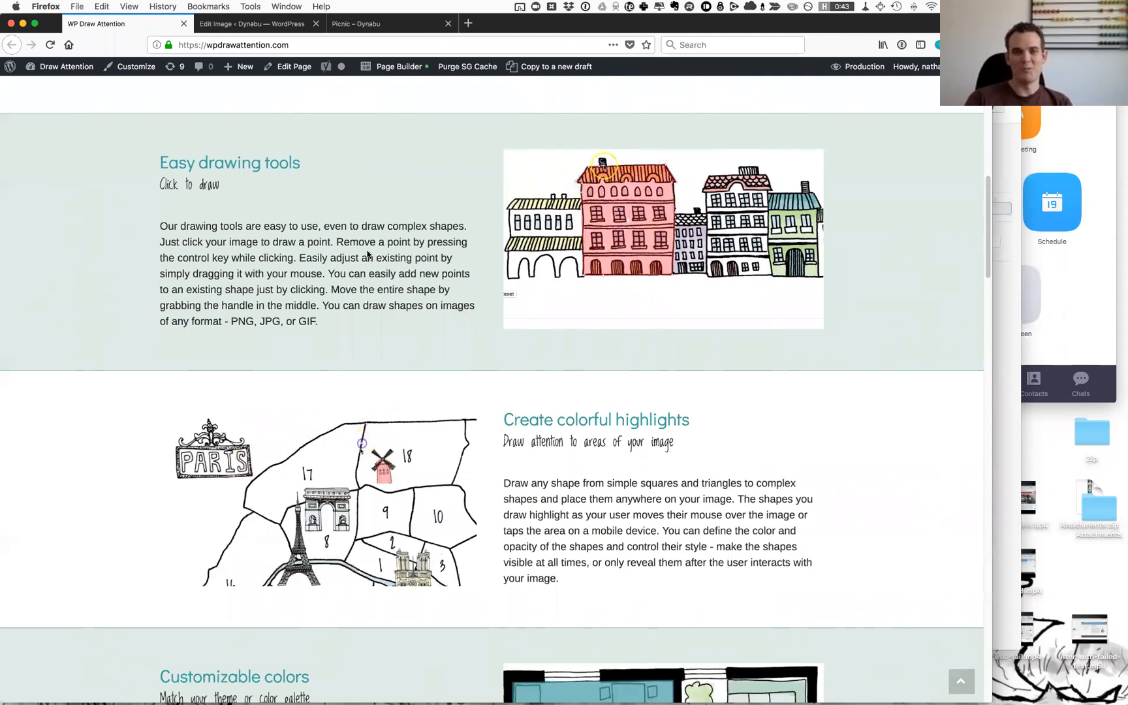
mouse_move(453, 461)
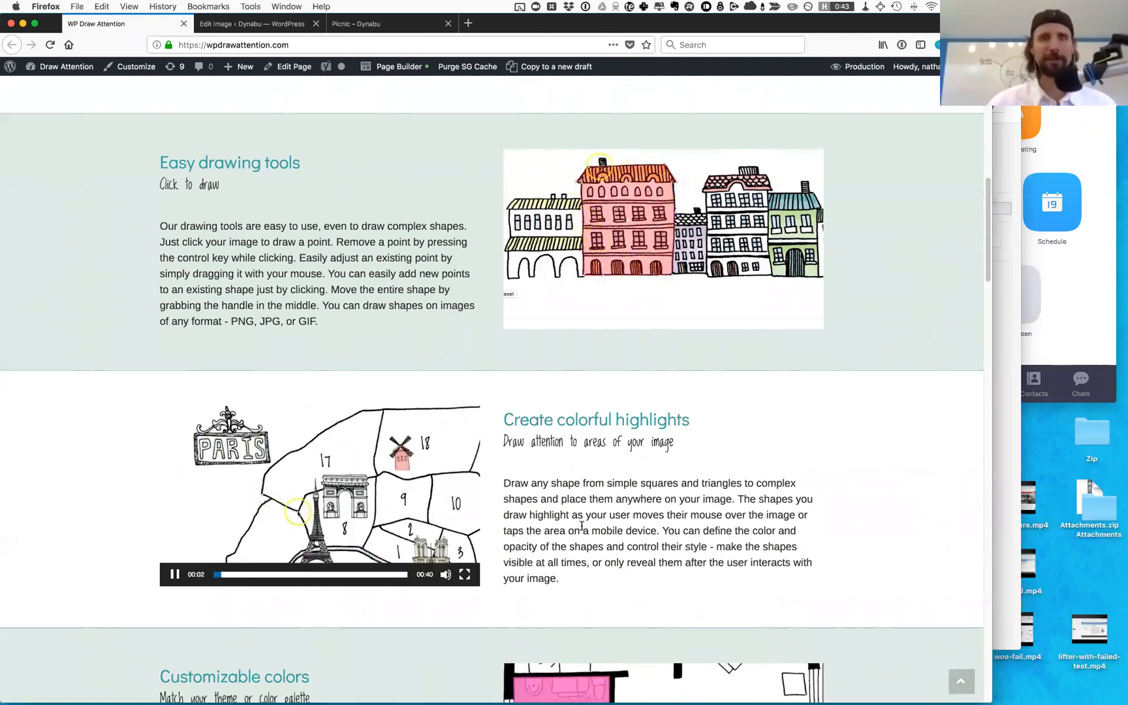
scroll(582, 526, down, 1)
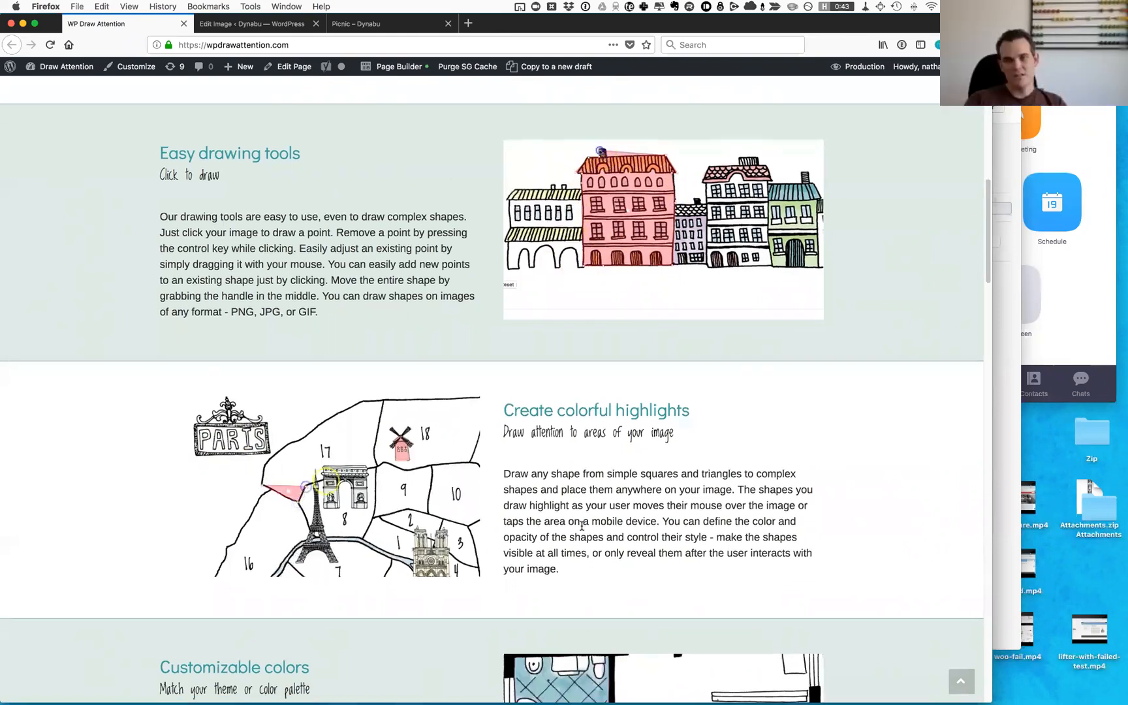
scroll(582, 527, up, 3)
scroll(582, 529, up, 3)
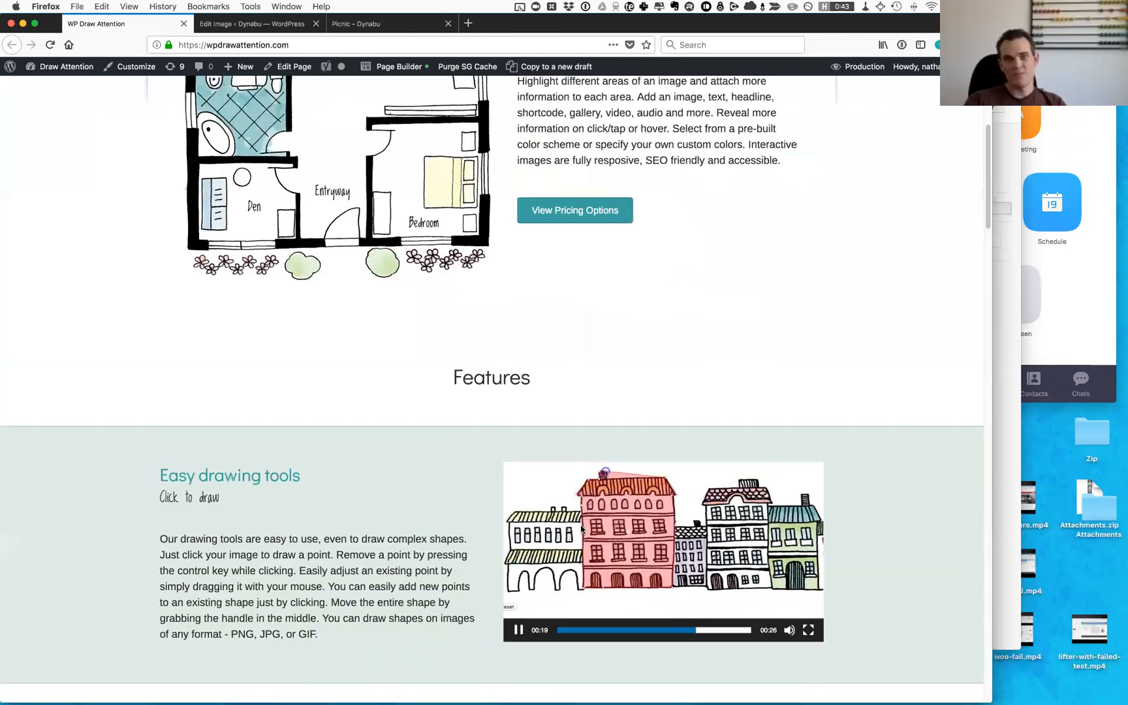
scroll(582, 529, up, 3)
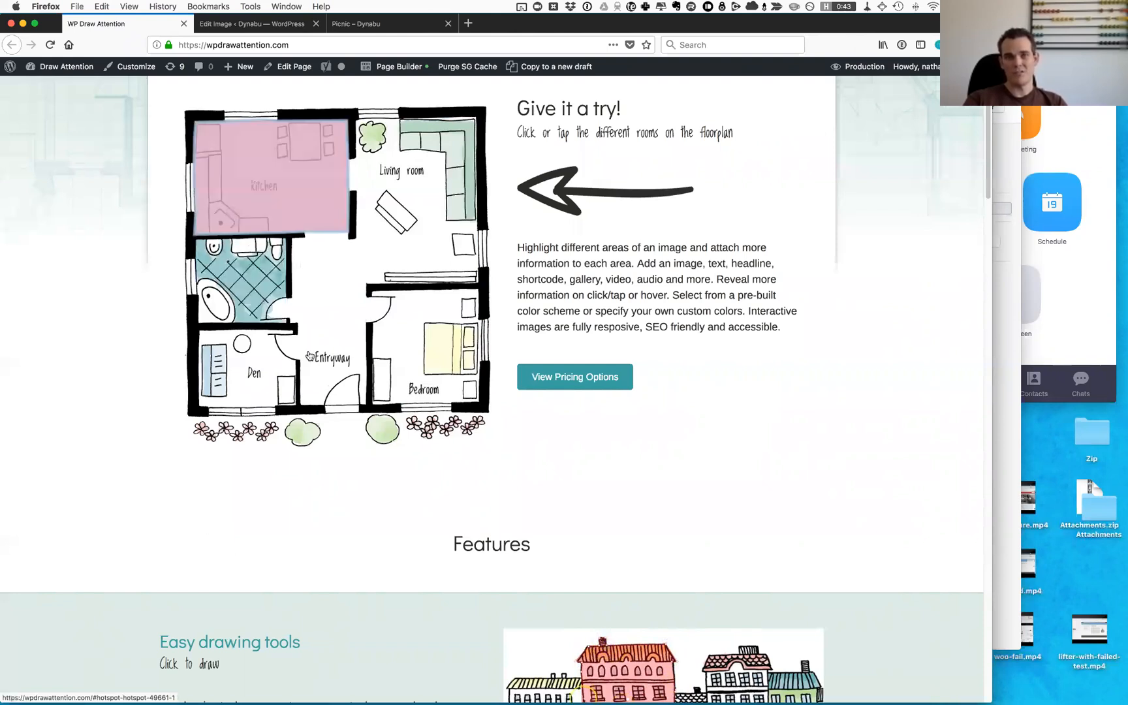
click(409, 163)
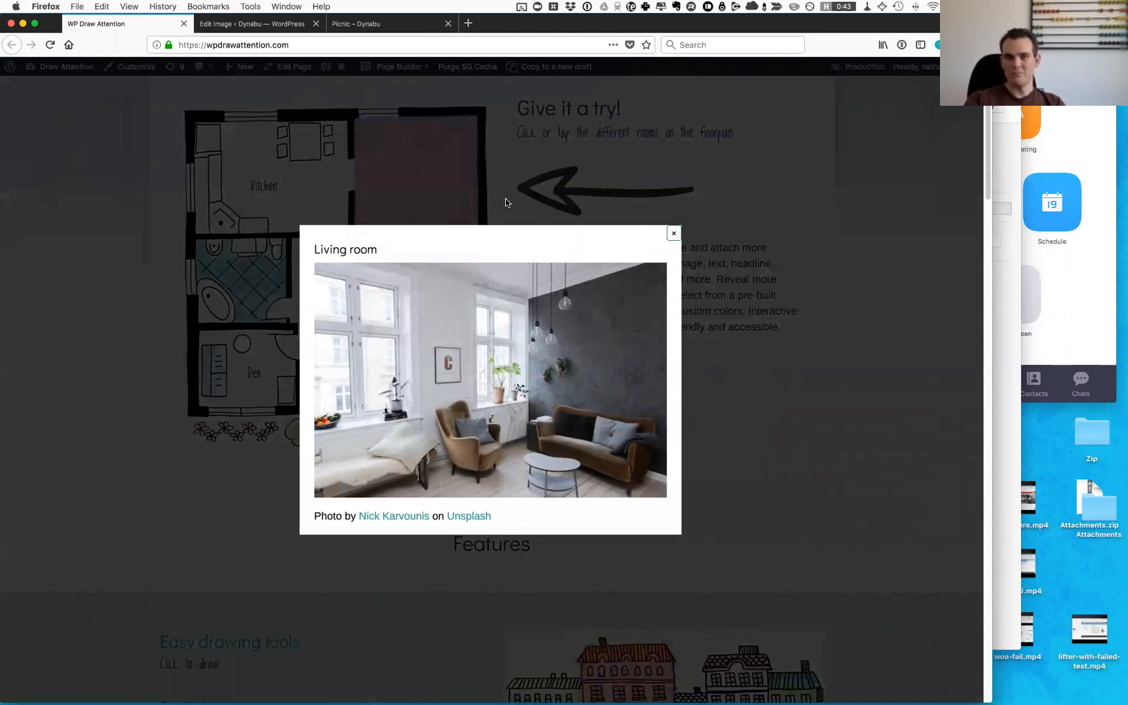
click(85, 251)
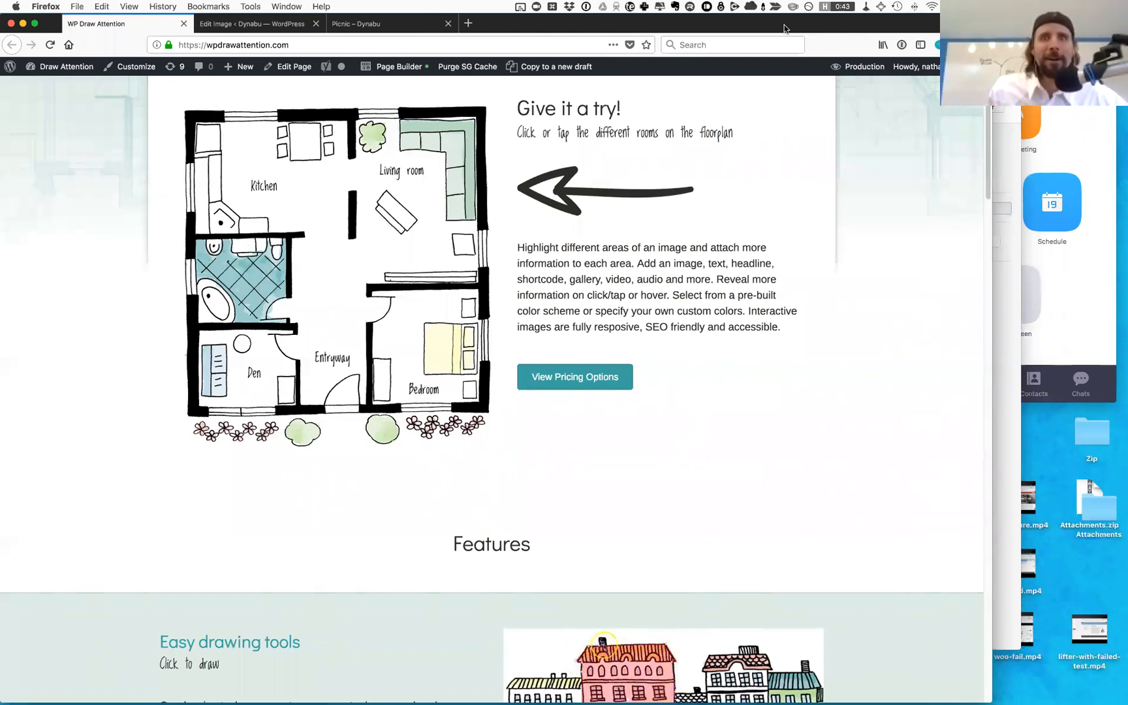
Search the WordPress.org plugin directory for imsanity and open the Imsanity plugin page
key(super+space)
text(wpps)
key(space)
text(imsanity)
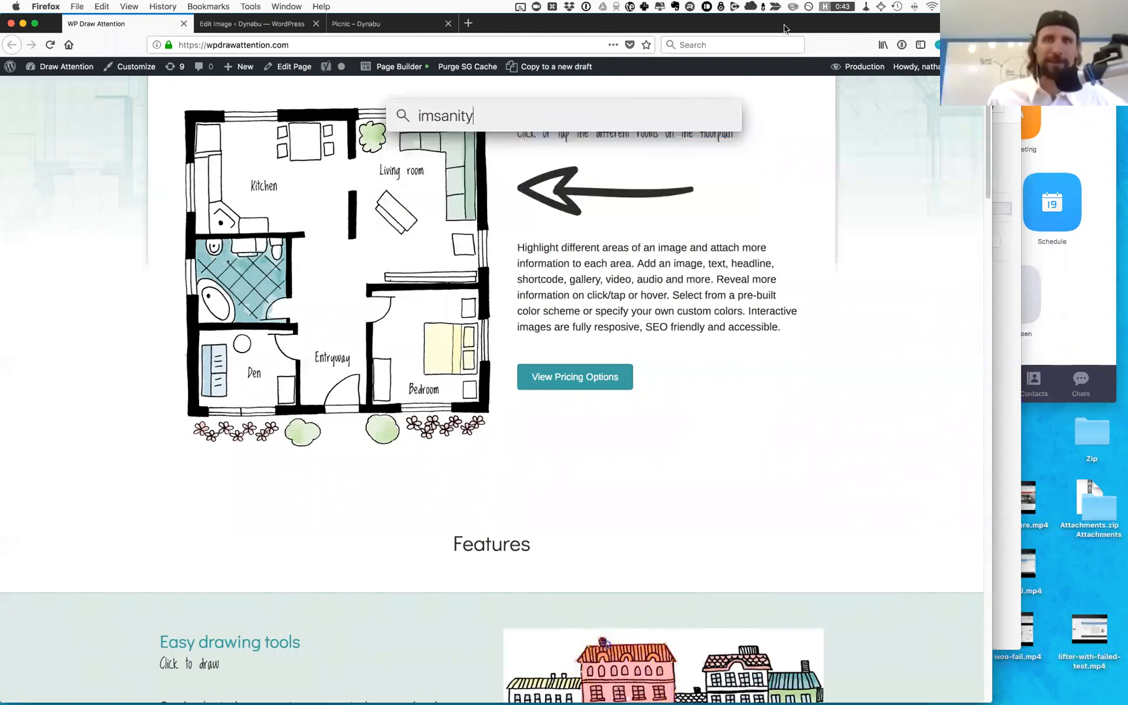
key(Return)
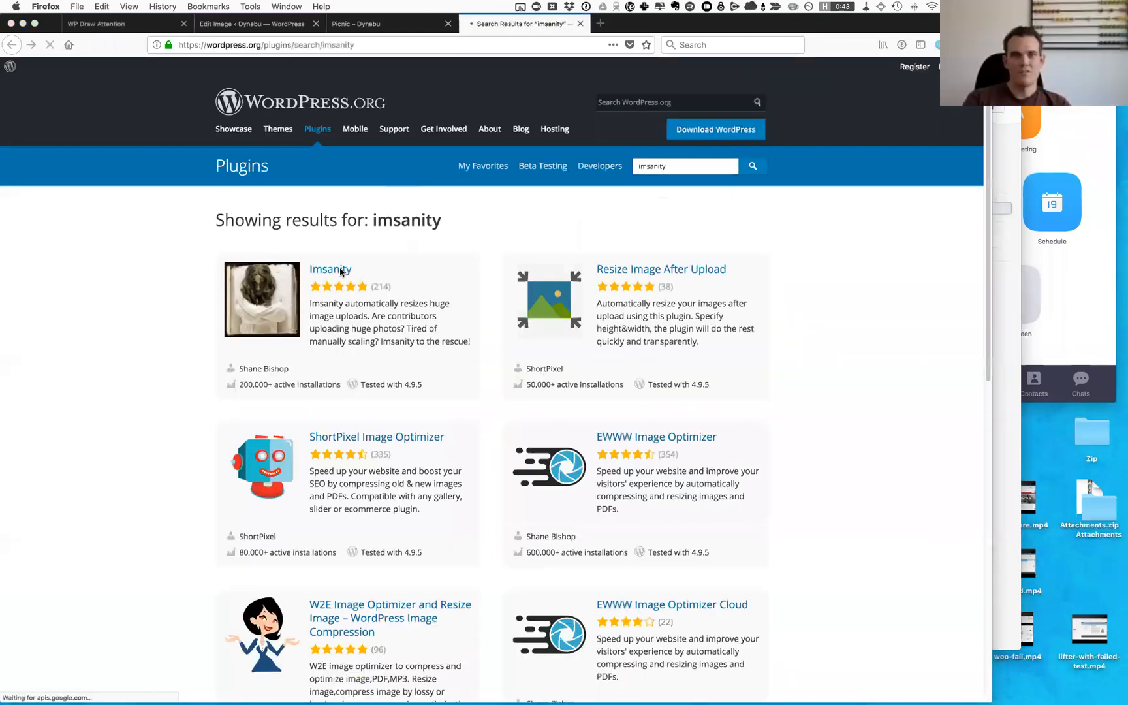
click(336, 270)
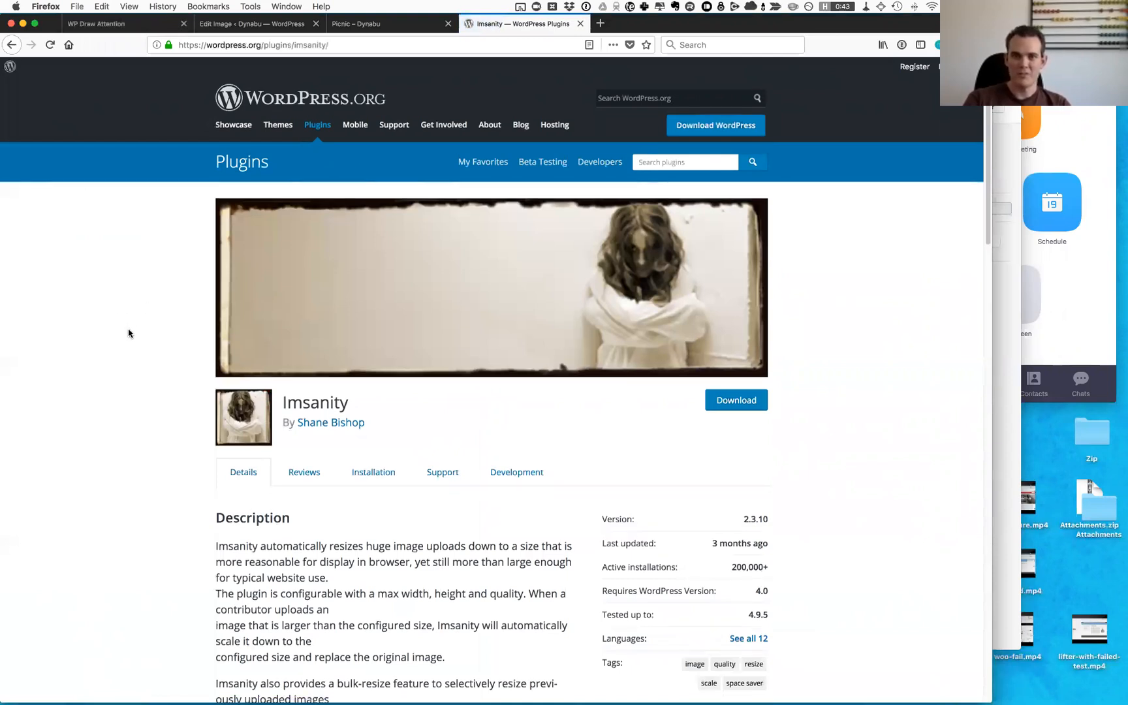
Review Imsanity's description and feature list, and open the screenshot of its settings page
scroll(325, 379, down, 1)
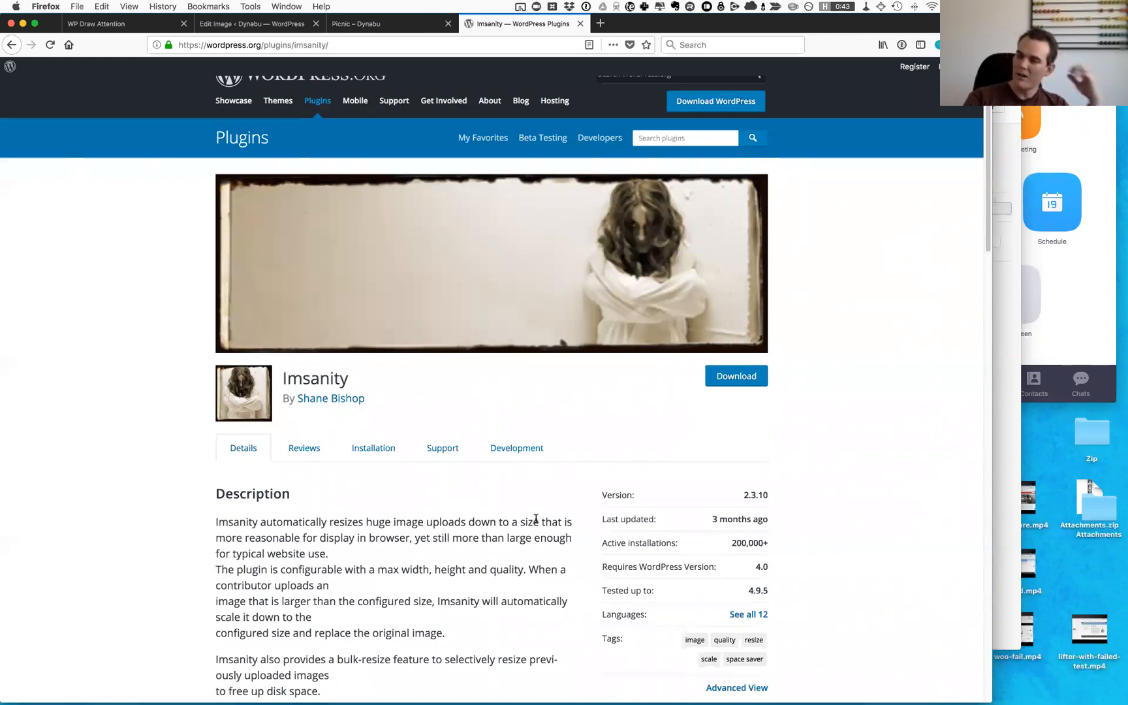
scroll(537, 525, down, 5)
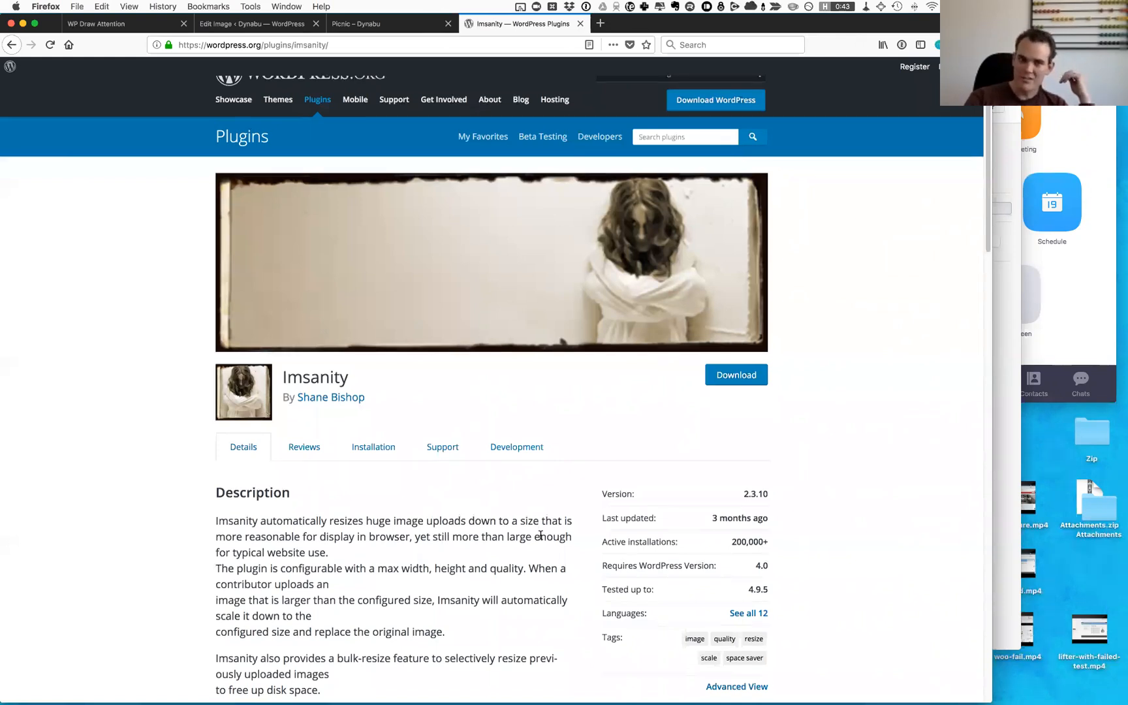
scroll(543, 545, down, 5)
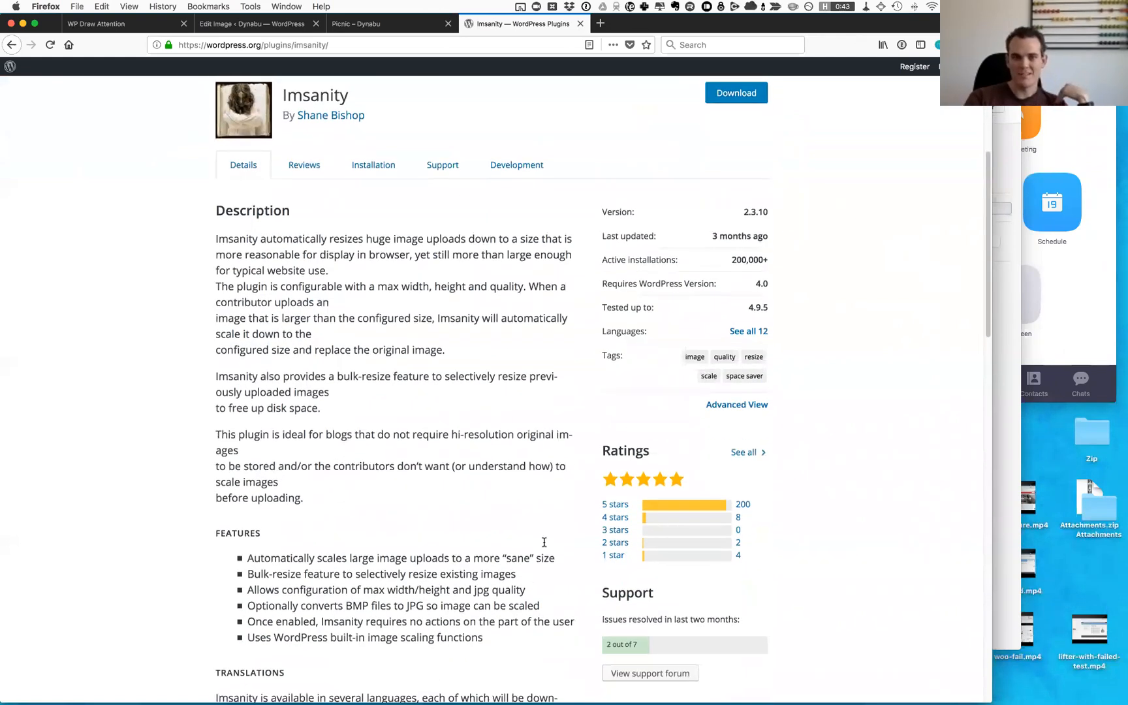
scroll(545, 547, up, 2)
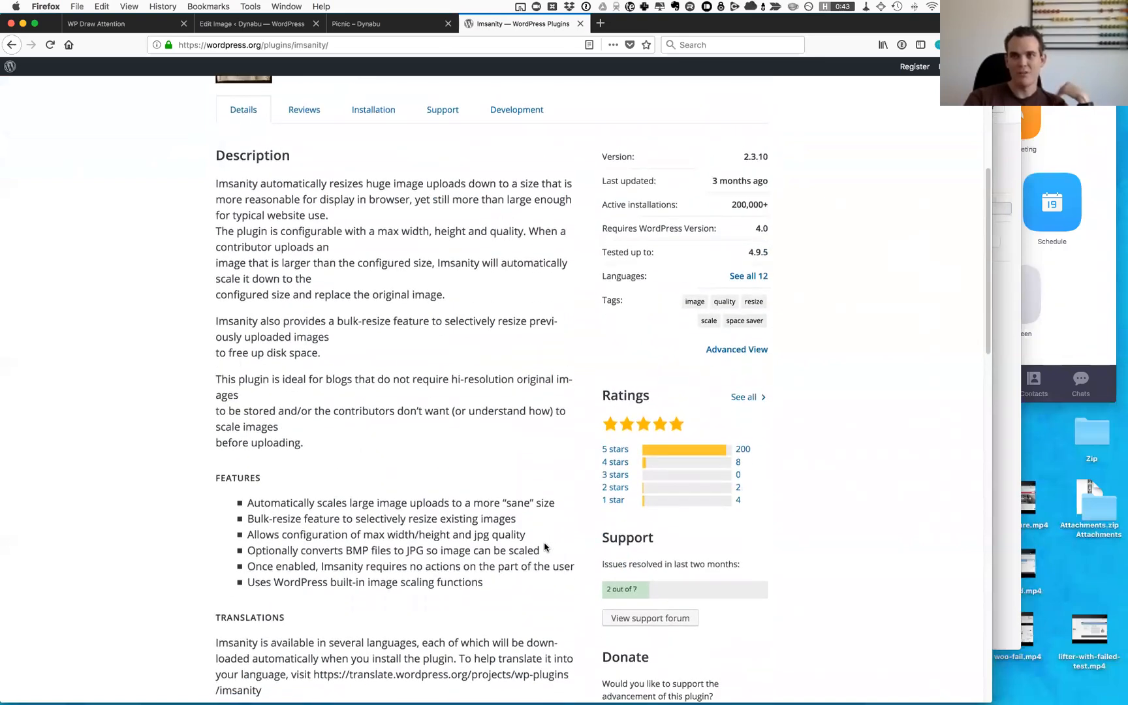
scroll(545, 547, down, 5)
scroll(545, 549, down, 3)
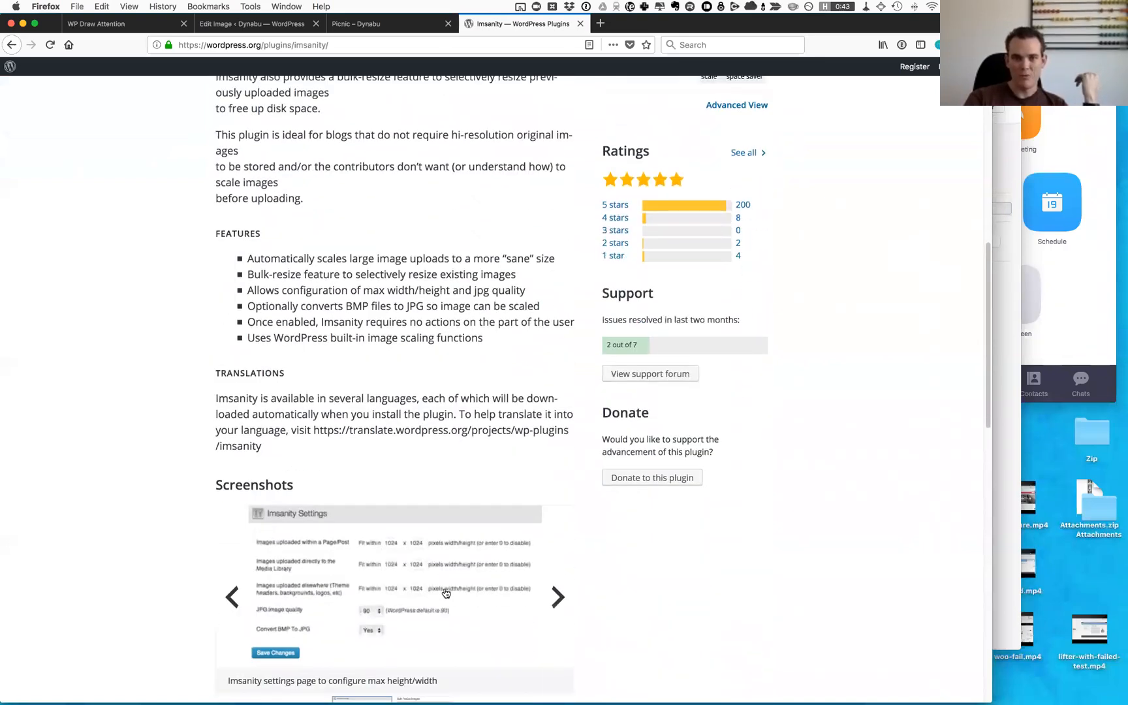
click(594, 589)
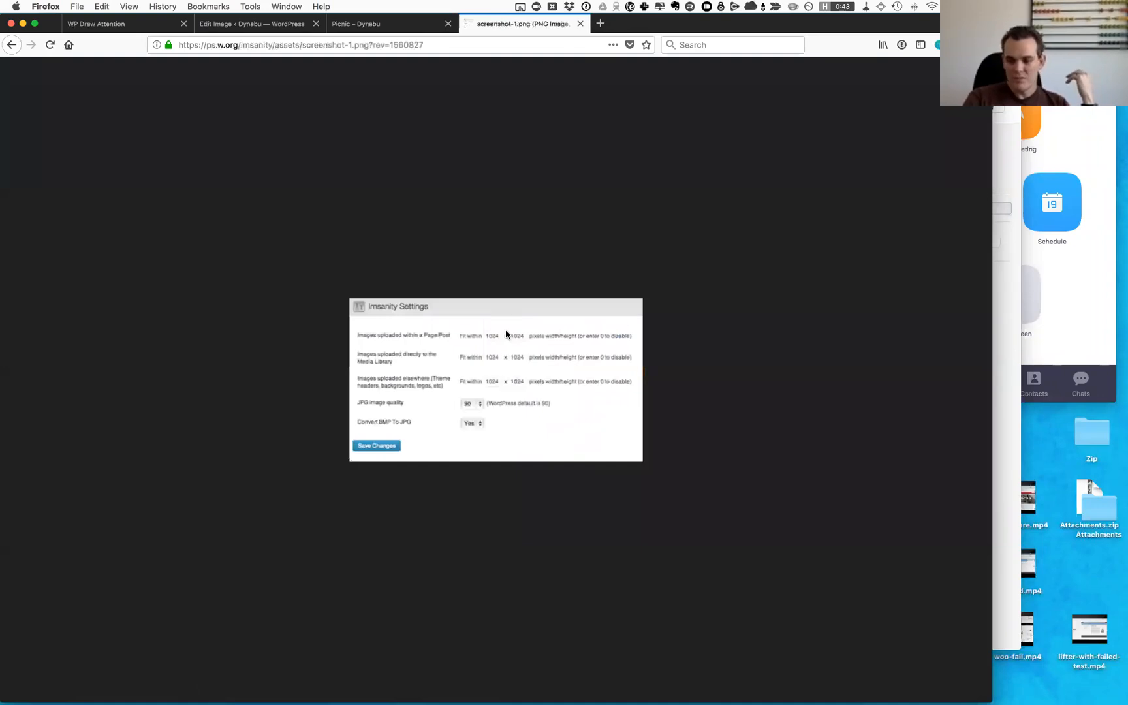
Enlarge the Imsanity settings screenshot to 200% to read it, and return to the top of the plugin page
key(super+equal)
key(super+equal)
key(super+equal)
key(super+equal)
key(super+equal)
key(super+equal)
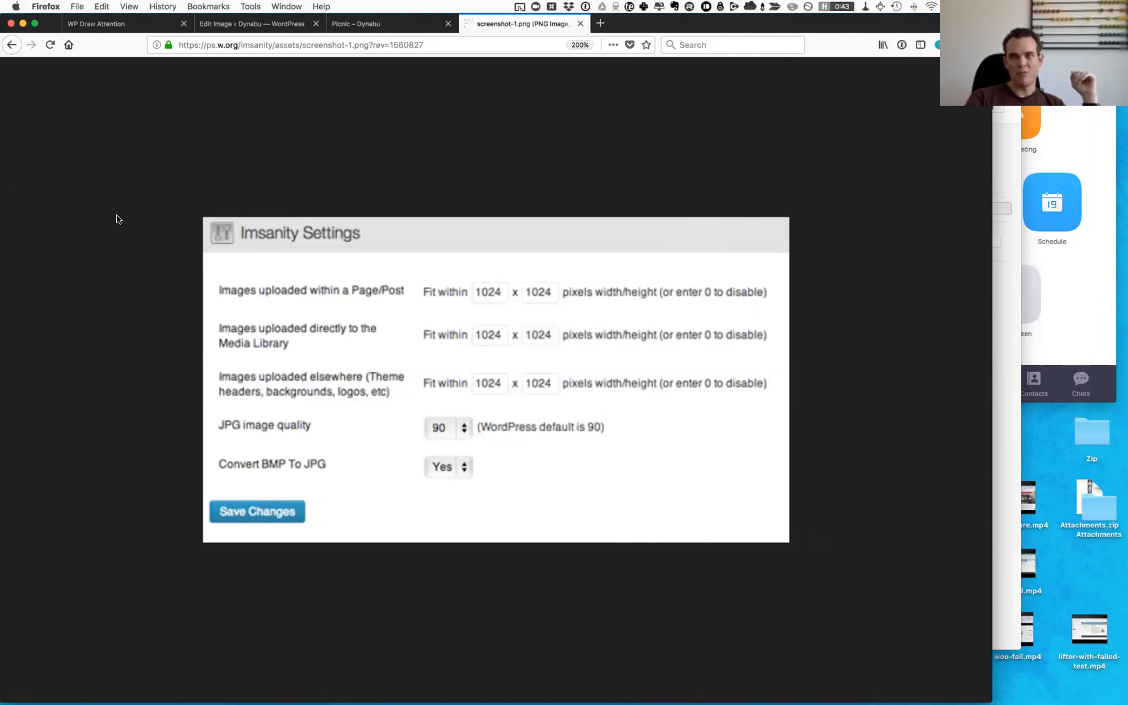
click(15, 44)
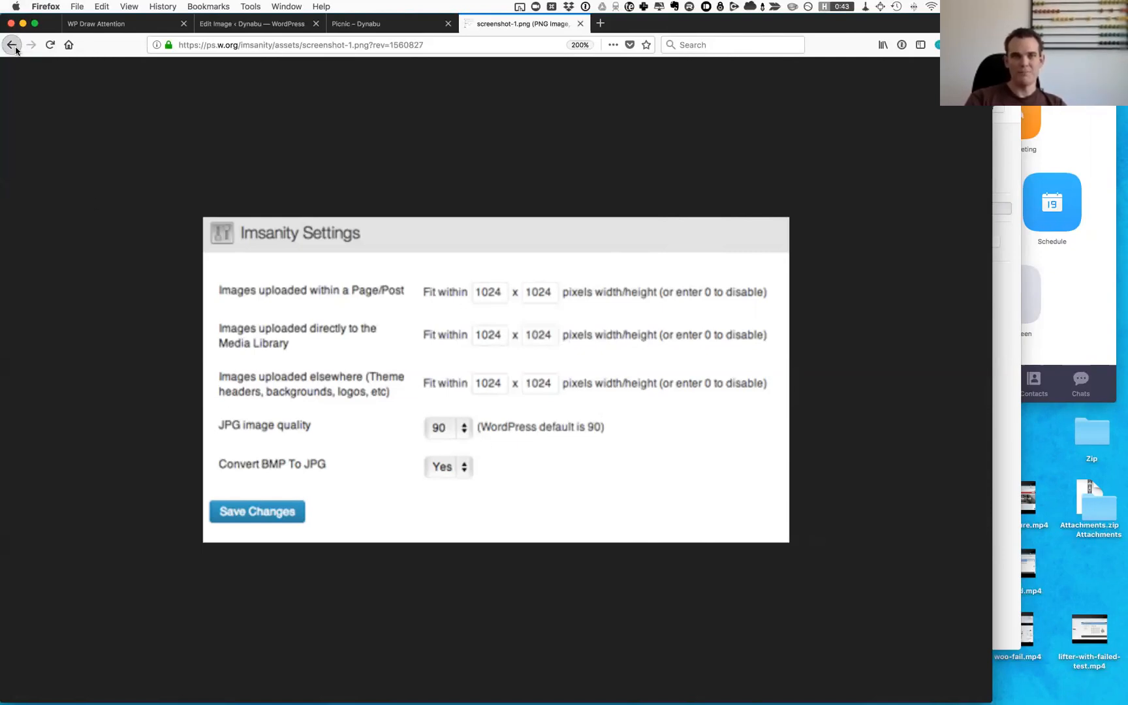
scroll(483, 433, up, 10)
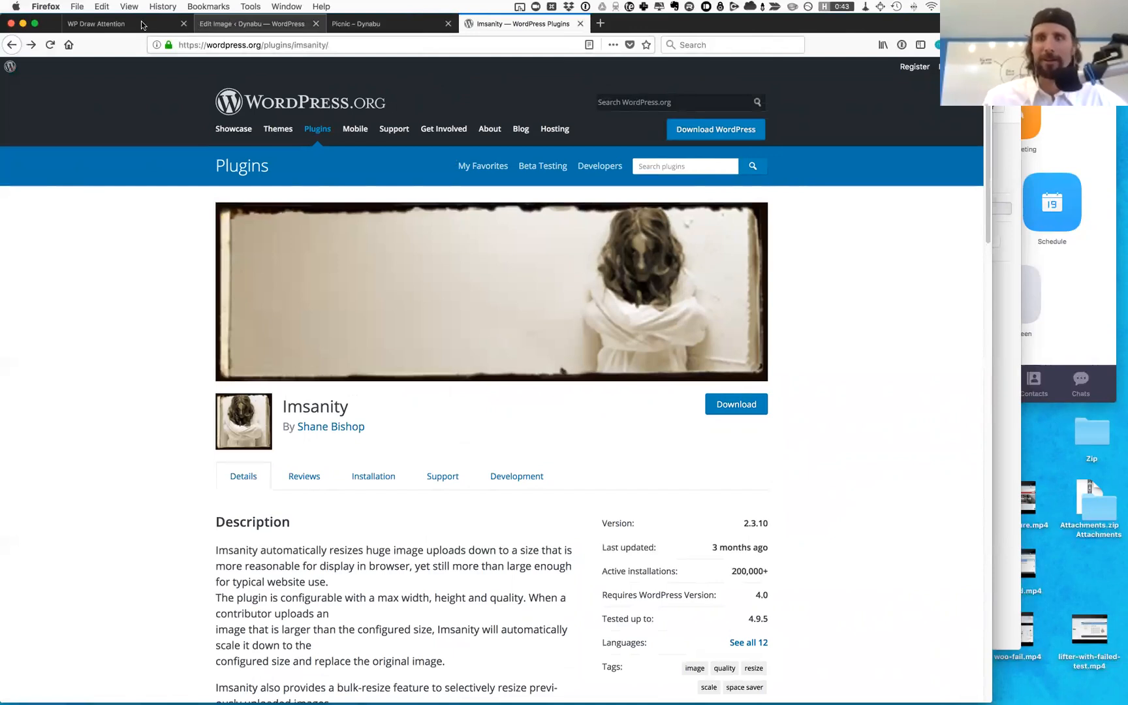
click(219, 24)
scroll(649, 420, up, 5)
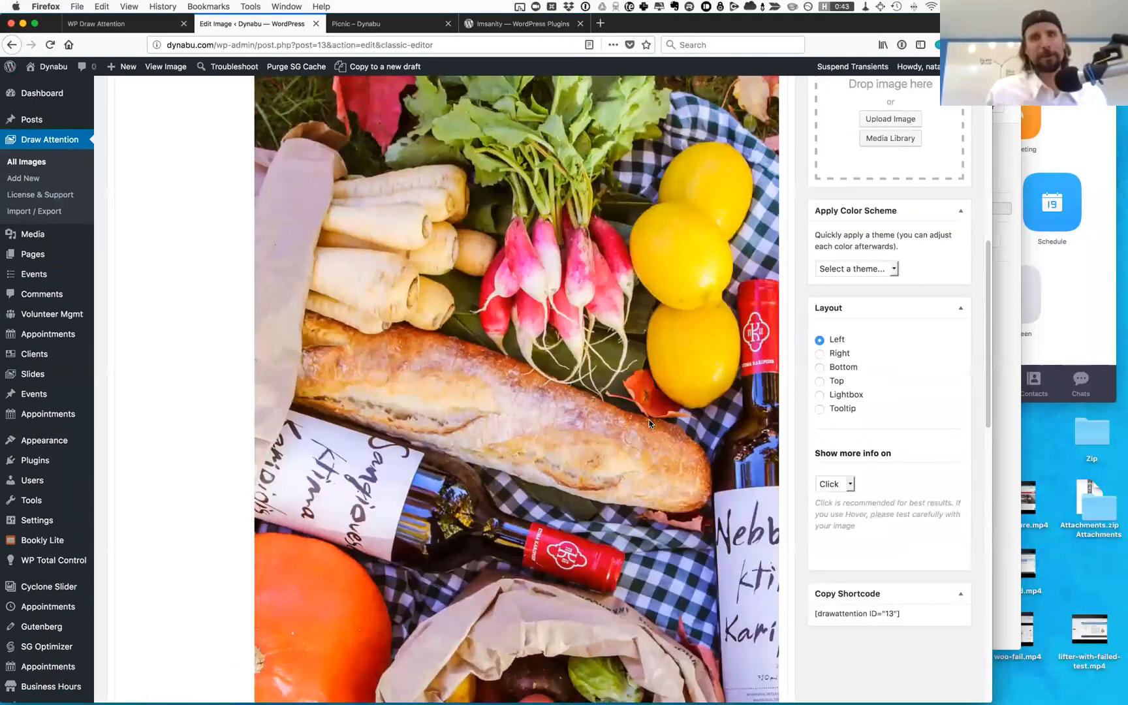
scroll(649, 420, up, 10)
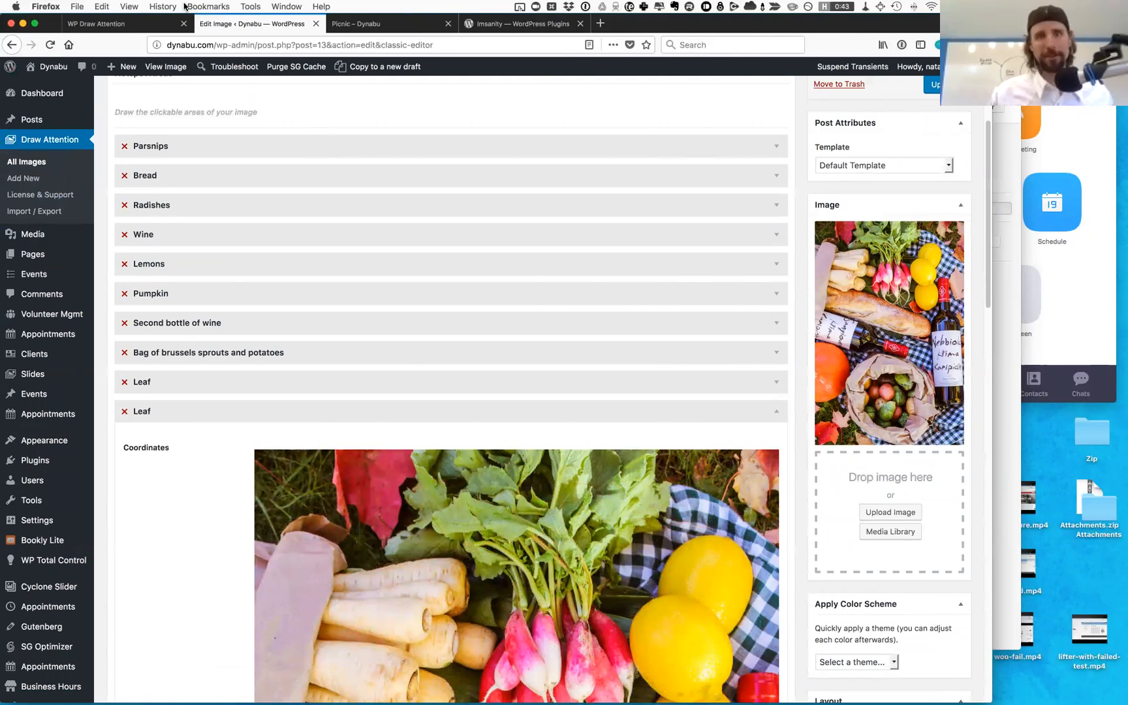
click(85, 21)
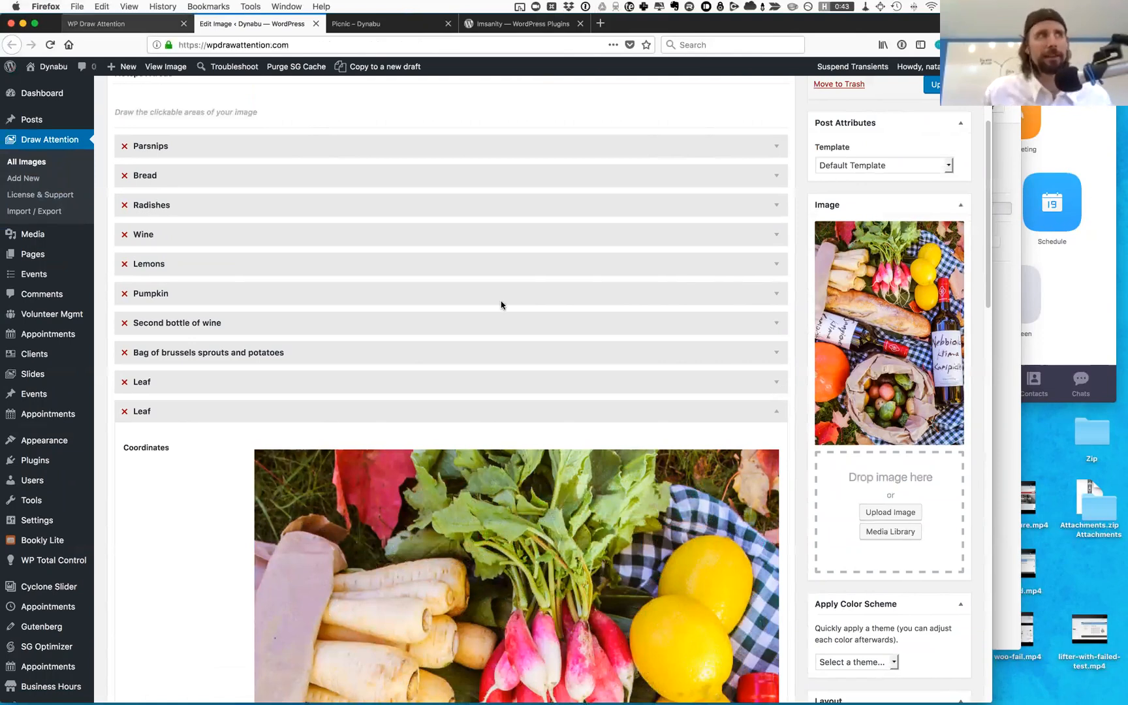
Inspect the second wine bottle's hotspot on the public Picnic page and move the Developer Tools window to uncover the page content
click(368, 21)
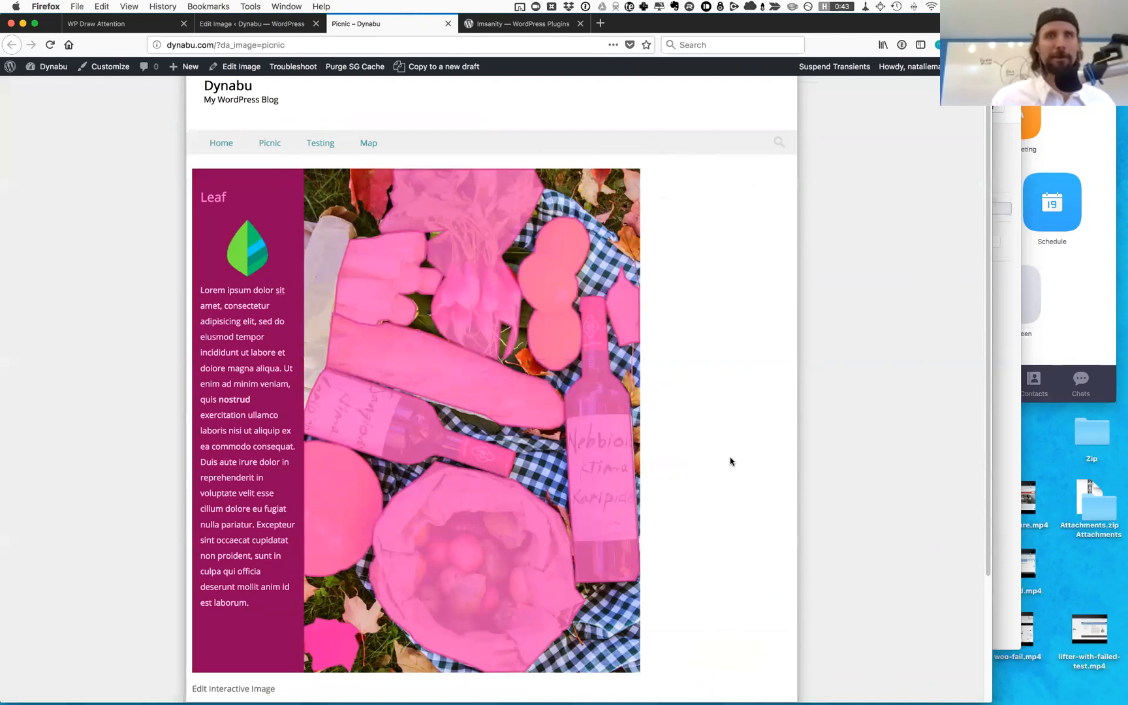
right_click(616, 482)
click(649, 609)
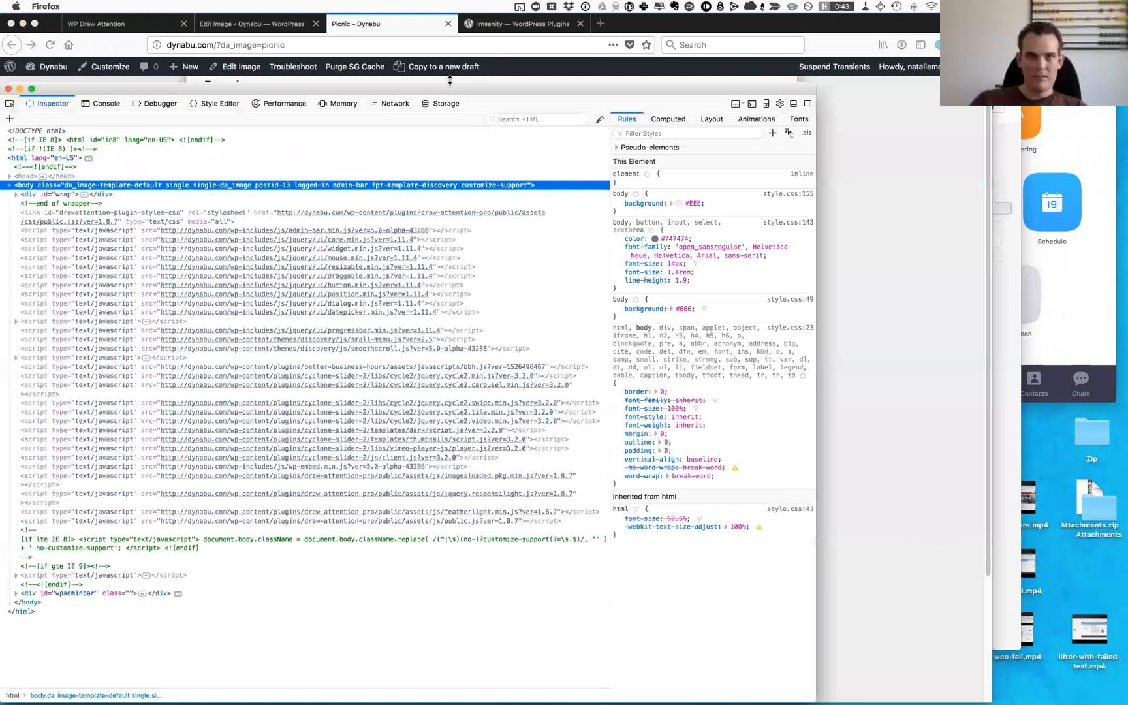
drag(677, 87, 743, 176)
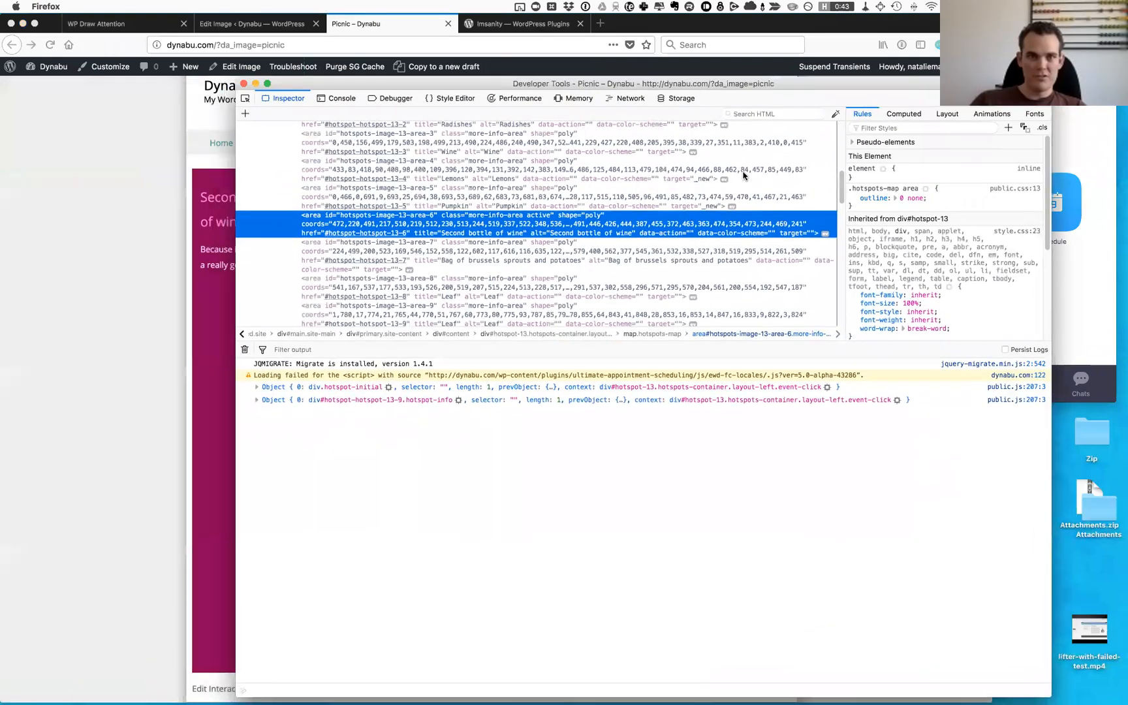
drag(420, 177, 396, 263)
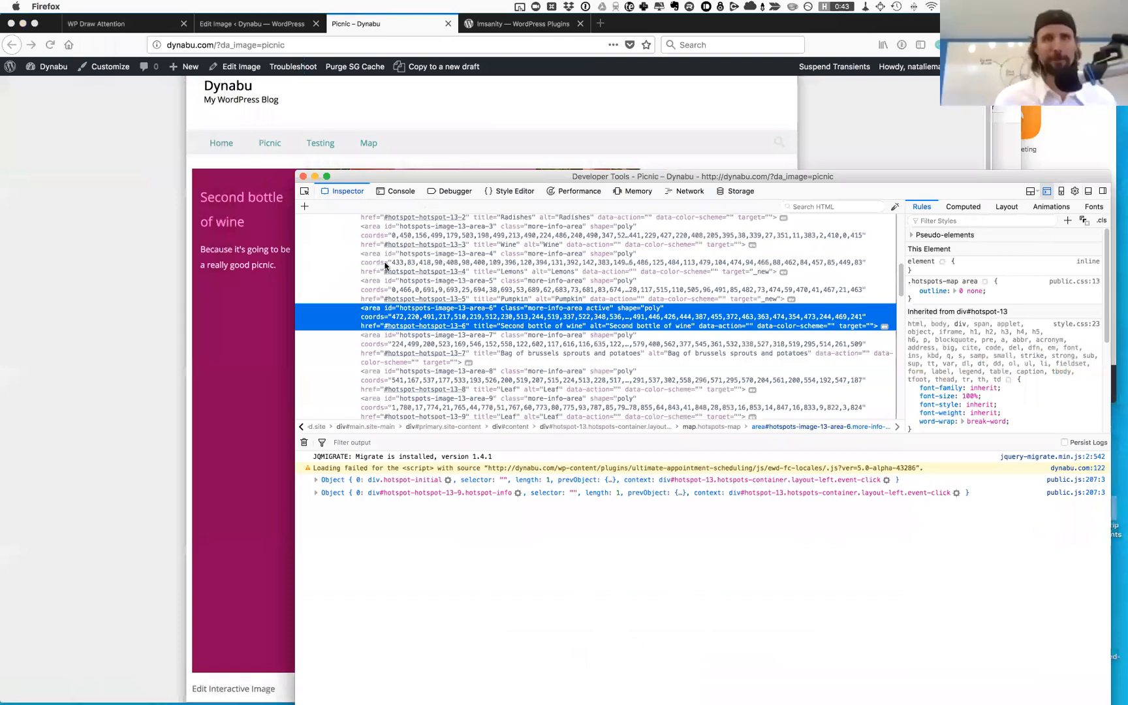
drag(743, 267, 531, 345)
Collapse the hotspots-map element in the page markup and expand the hotspot-info div for Parsnips to view its title, thumbnail and content elements
scroll(517, 355, up, 5)
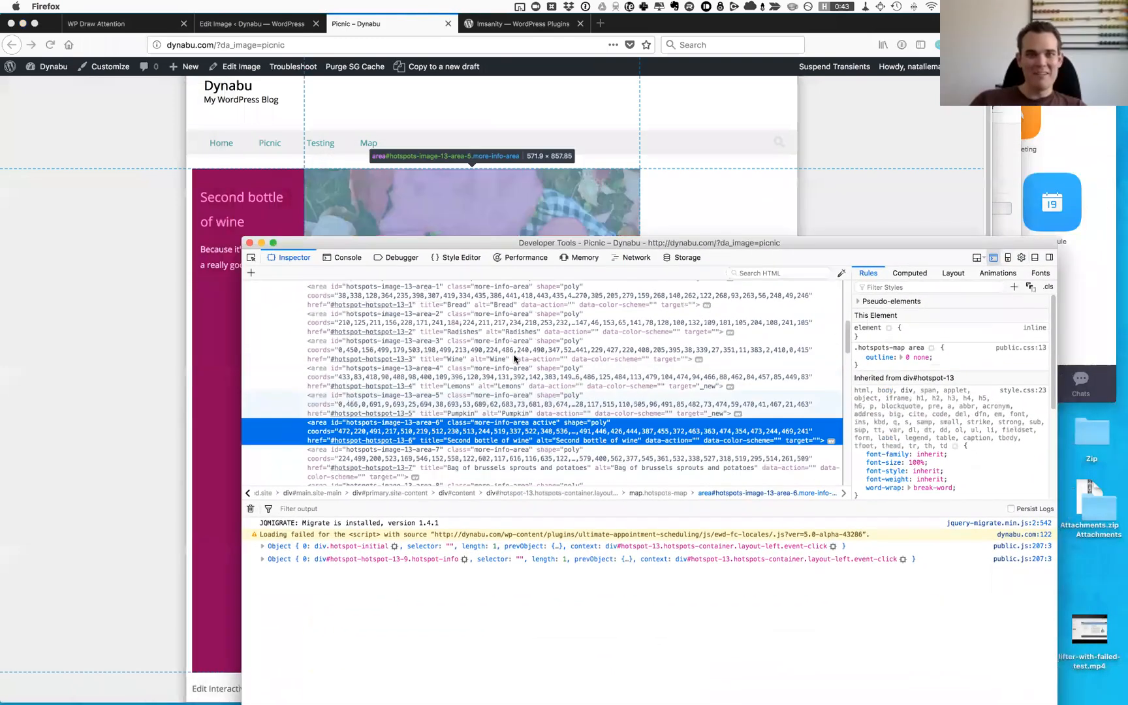
click(498, 336)
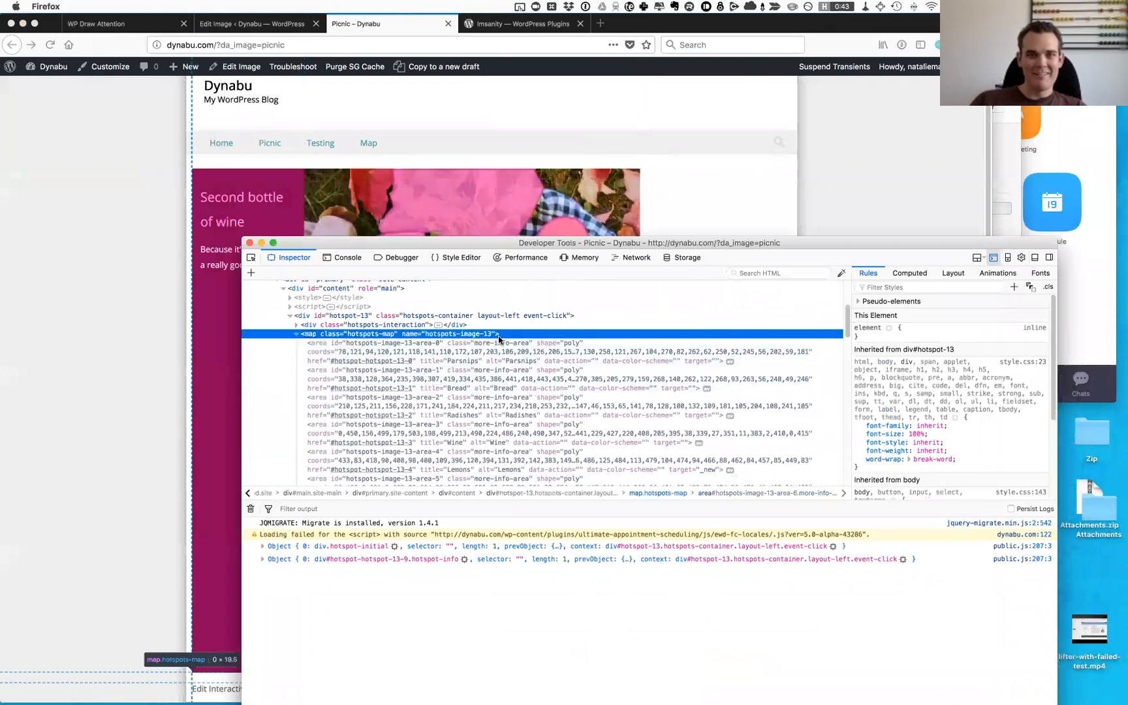
key(Left)
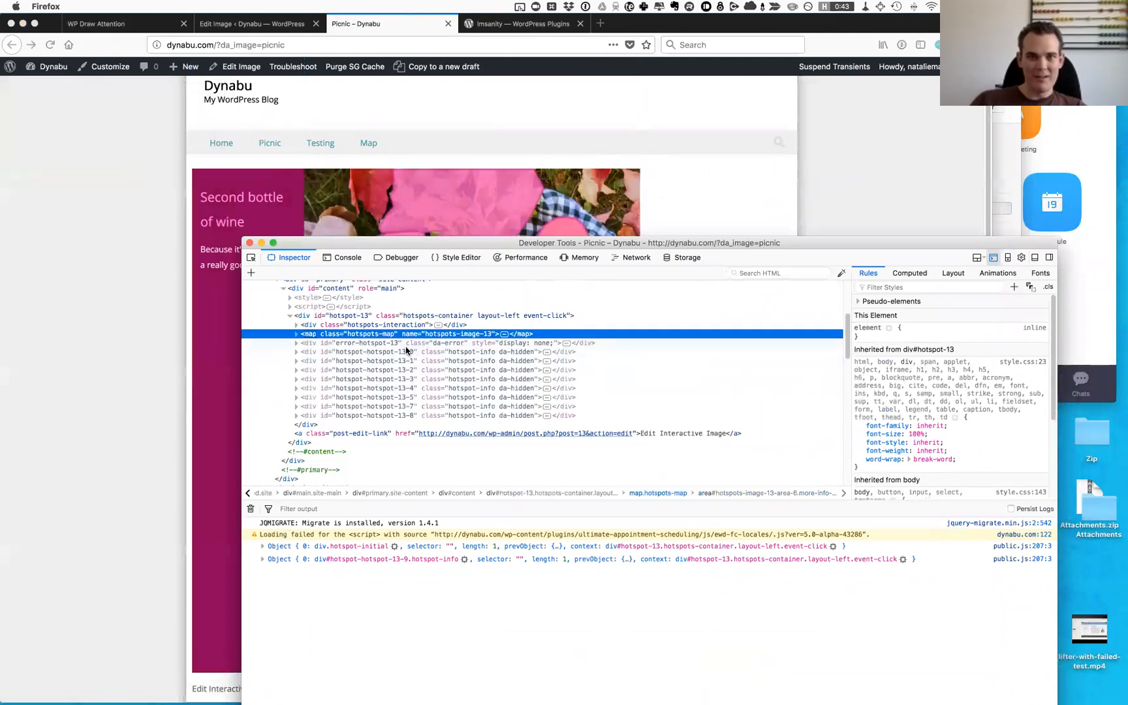
click(399, 352)
key(Right)
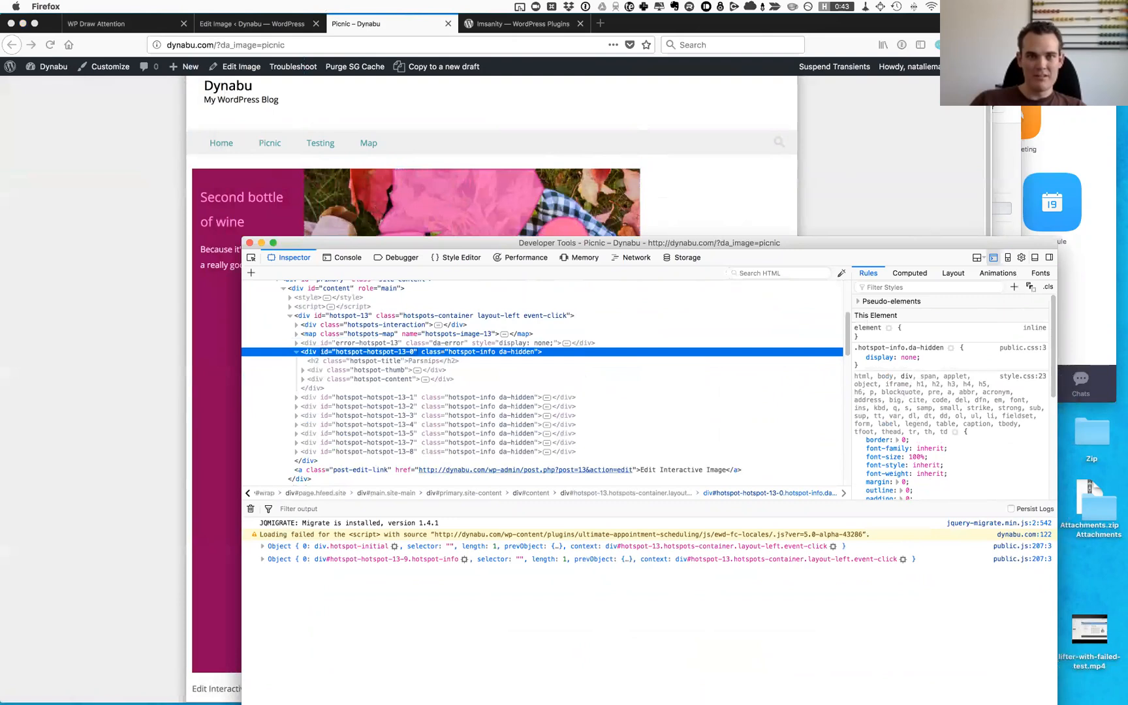
Expand the hotspot-info div for Bread, inspect the Parsnips title element, and expand the Parsnips hotspot-thumb div to view its image markup
click(297, 400)
key(Right)
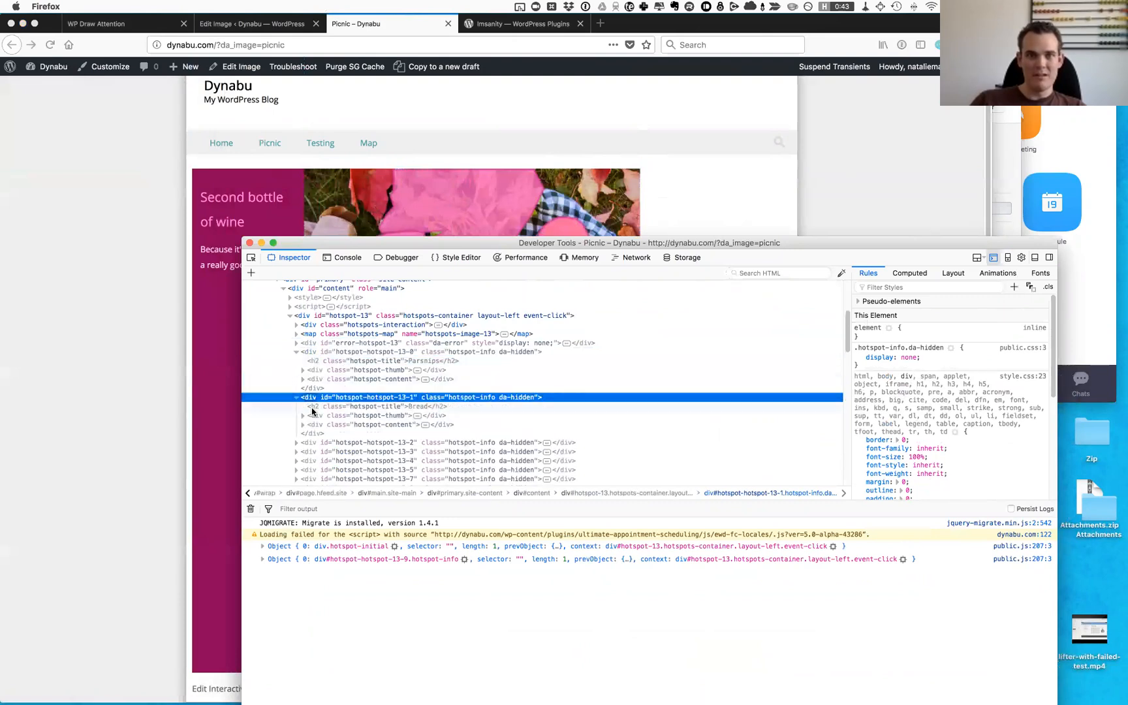
click(312, 363)
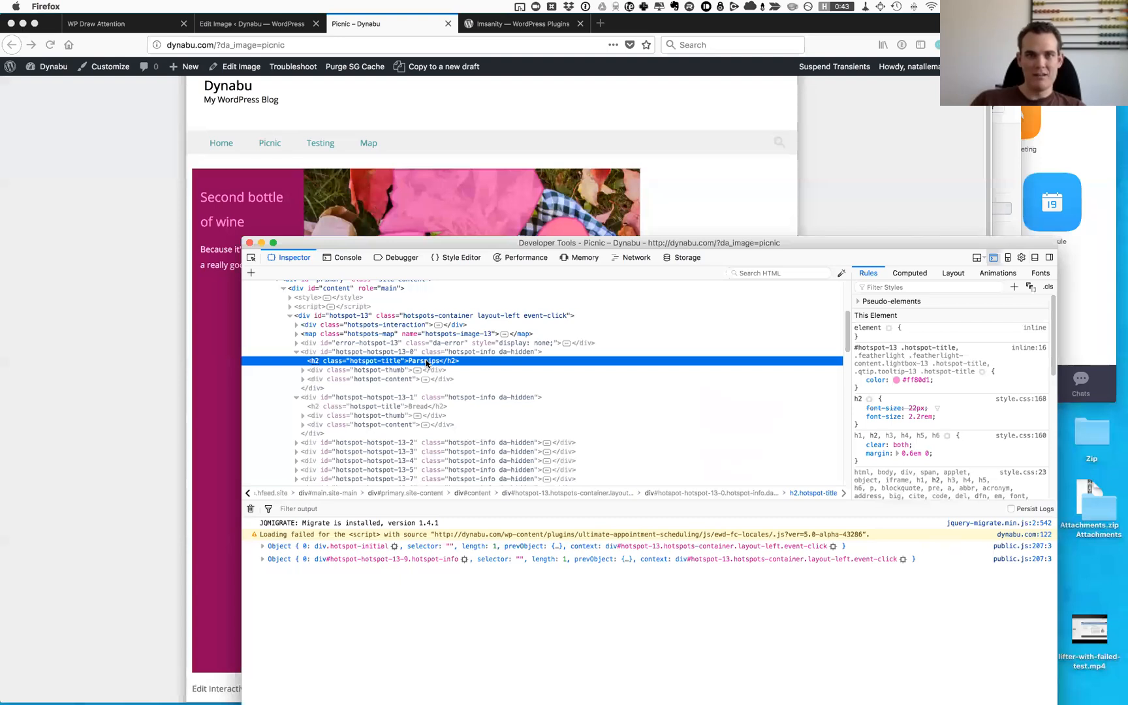
click(346, 372)
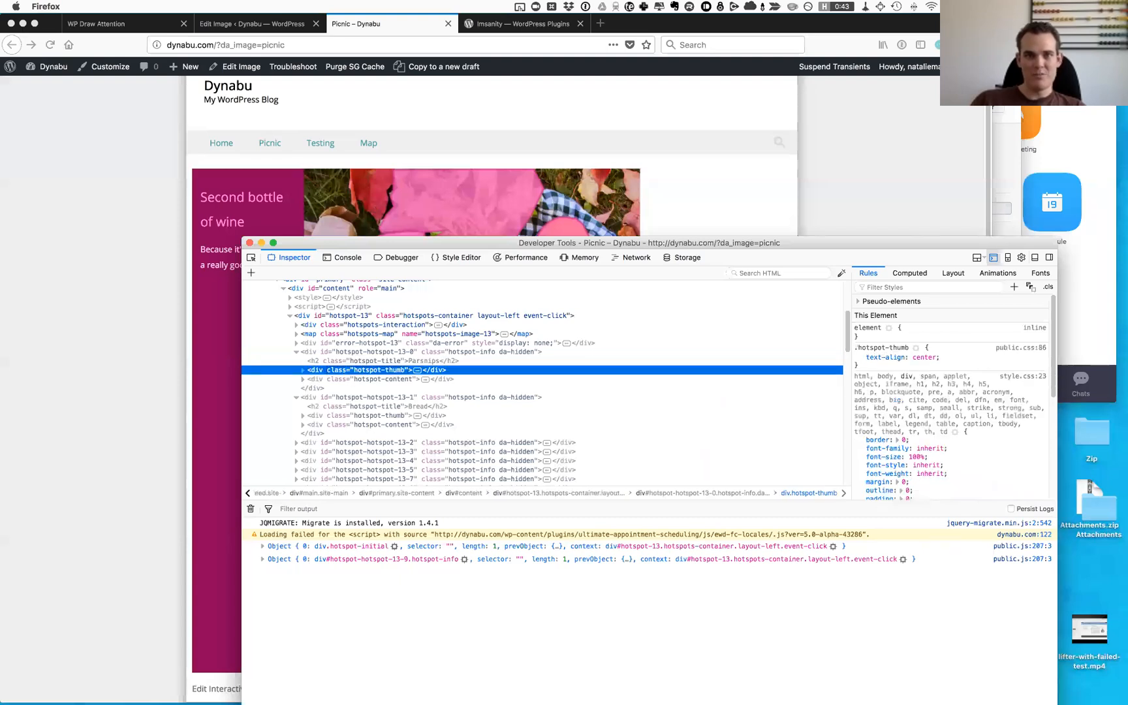
key(Right)
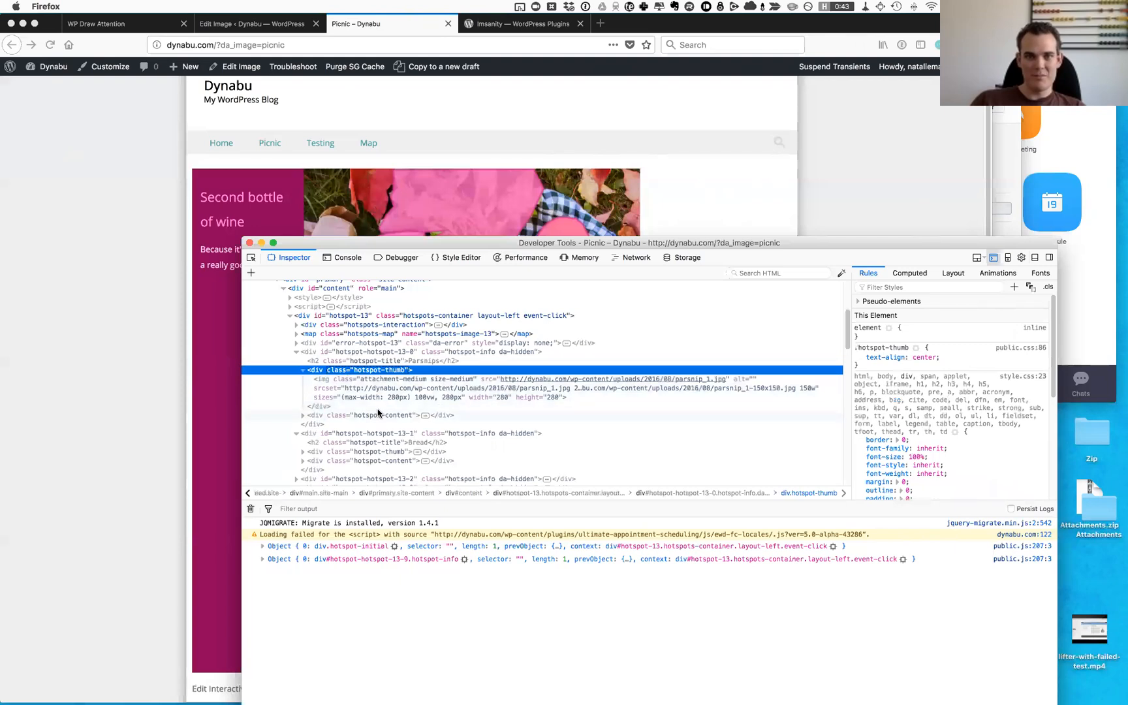
Expand the Parsnips hotspot-content div and open its paragraph text to examine the description markup
click(368, 416)
key(Right)
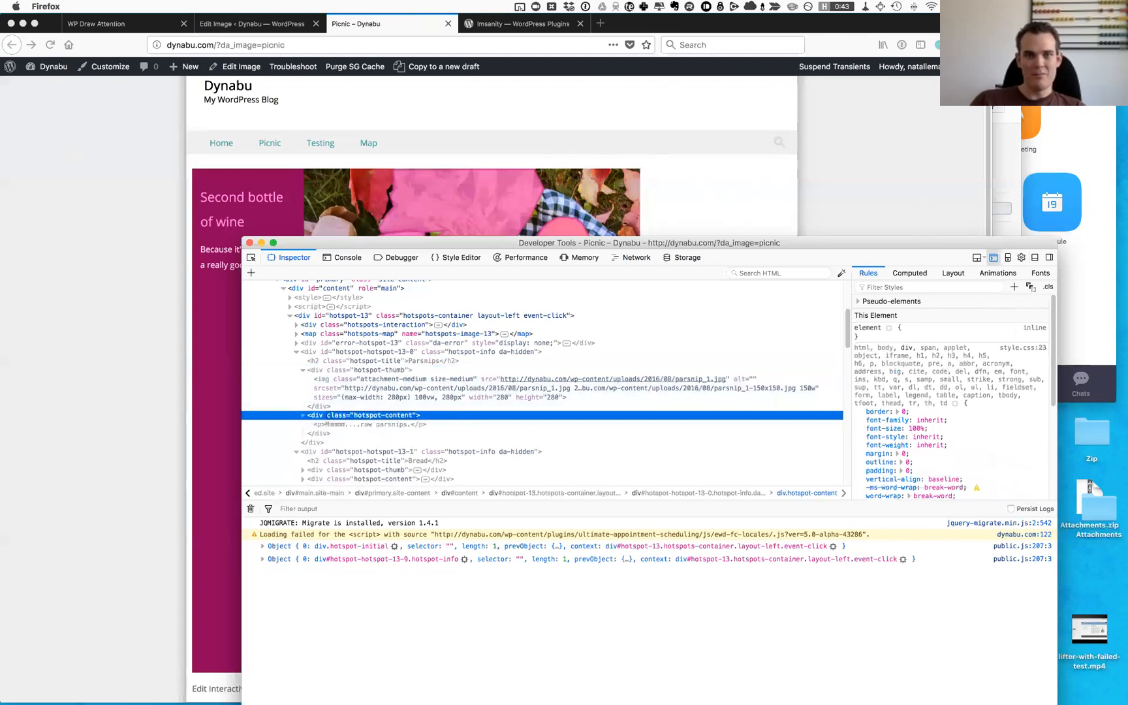
click(335, 425)
double_click(388, 426)
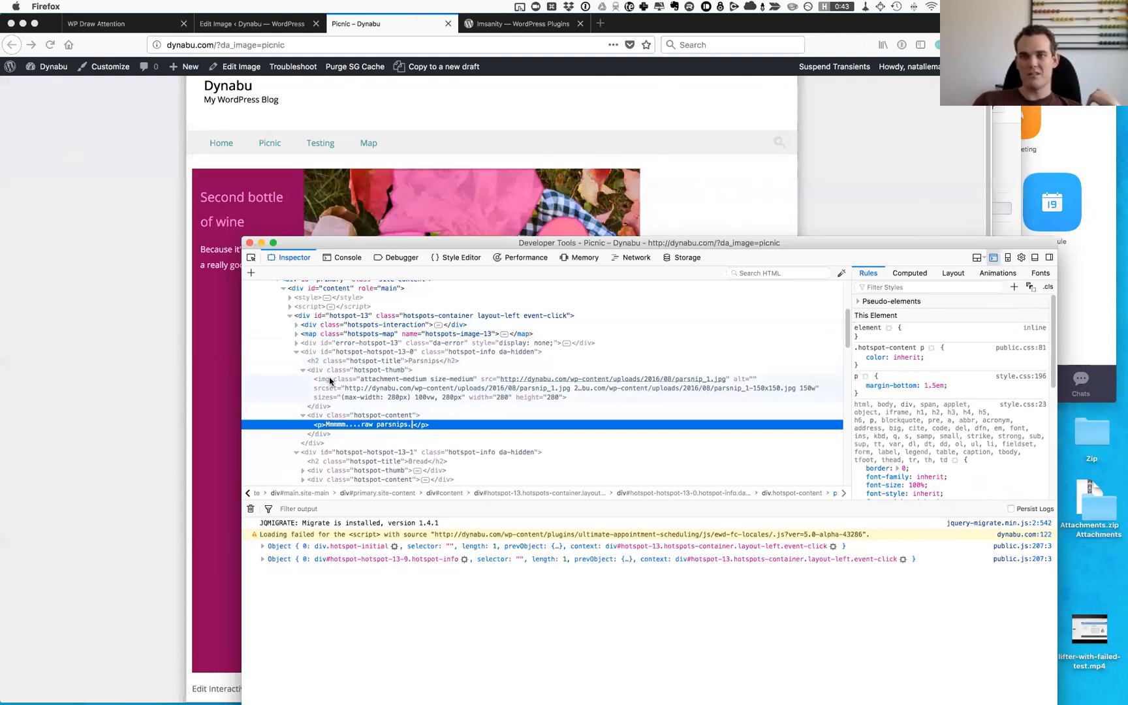
Close the Developer Tools window and look over the interactive Picnic image from the site header to the footer widgets
click(249, 243)
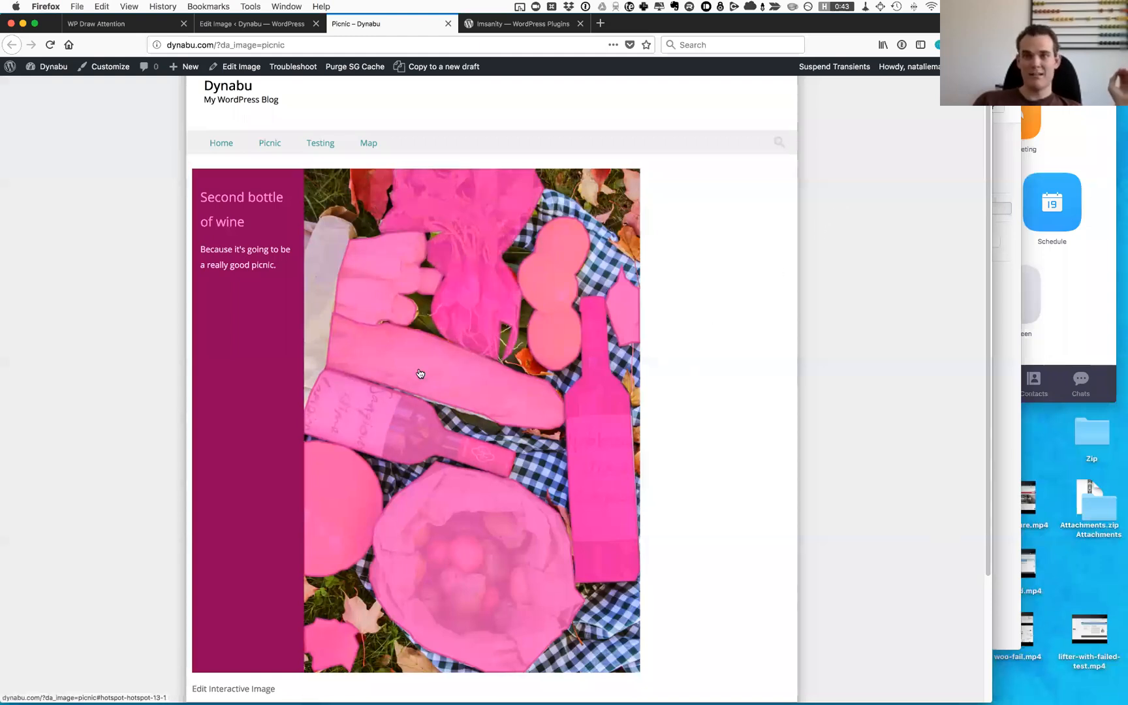
scroll(779, 354, down, 3)
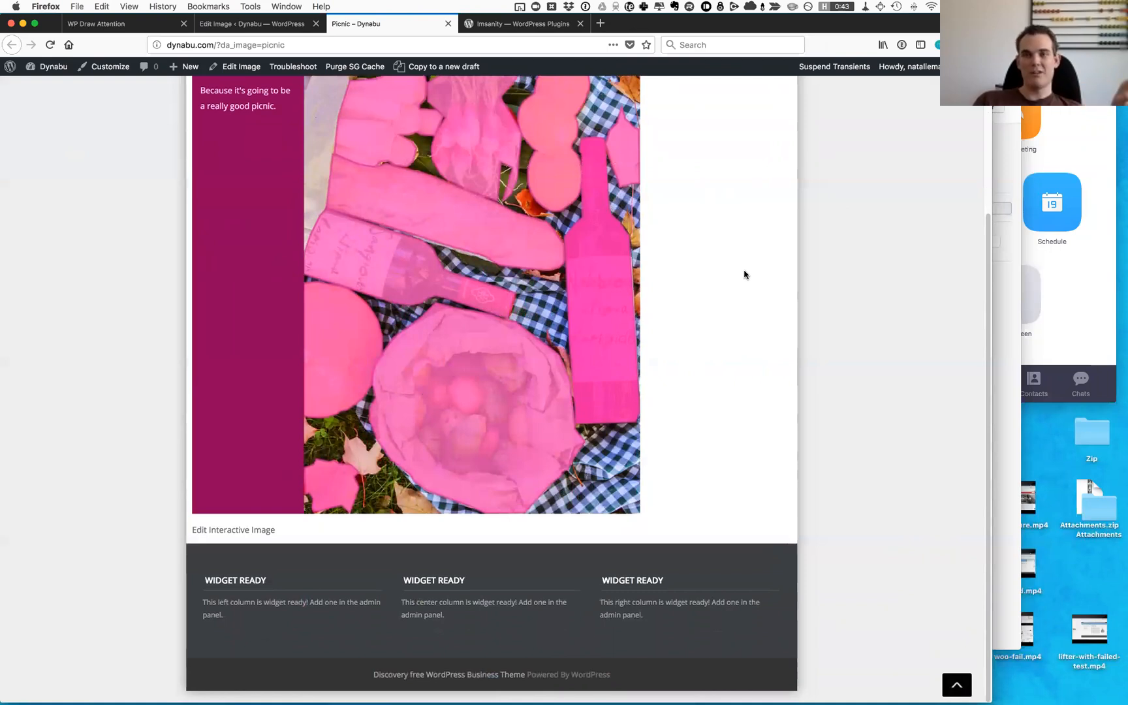
scroll(745, 271, up, 3)
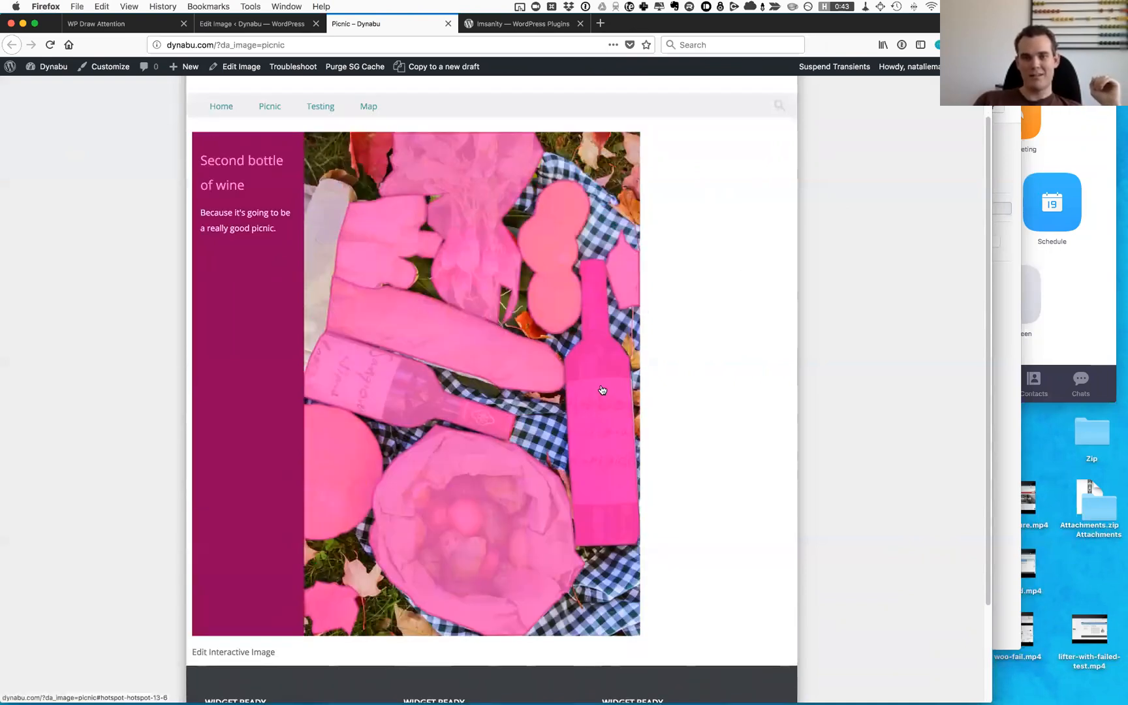
scroll(599, 411, down, 3)
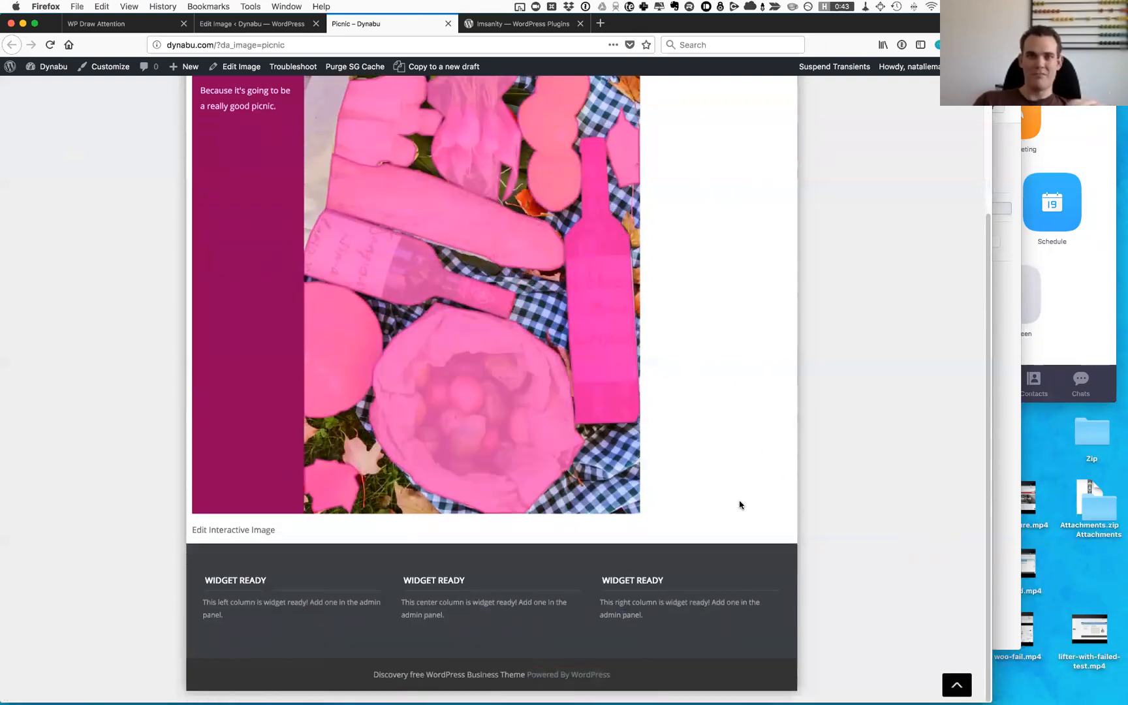
scroll(750, 488, up, 5)
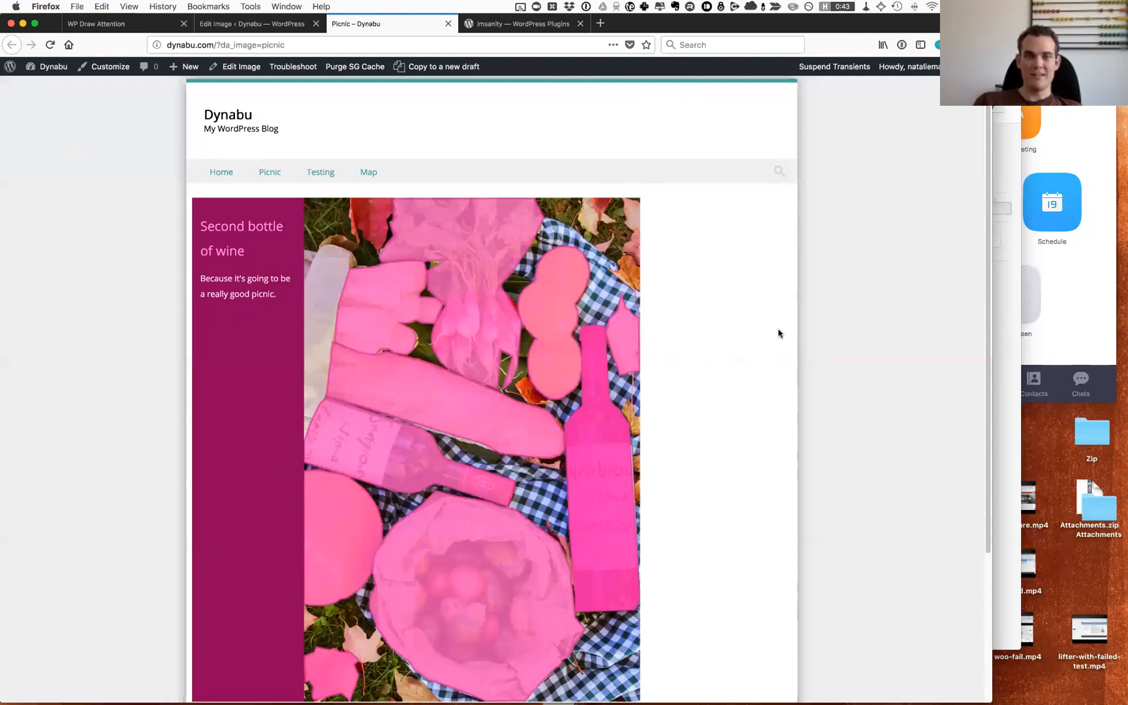
scroll(146, 607, down, 3)
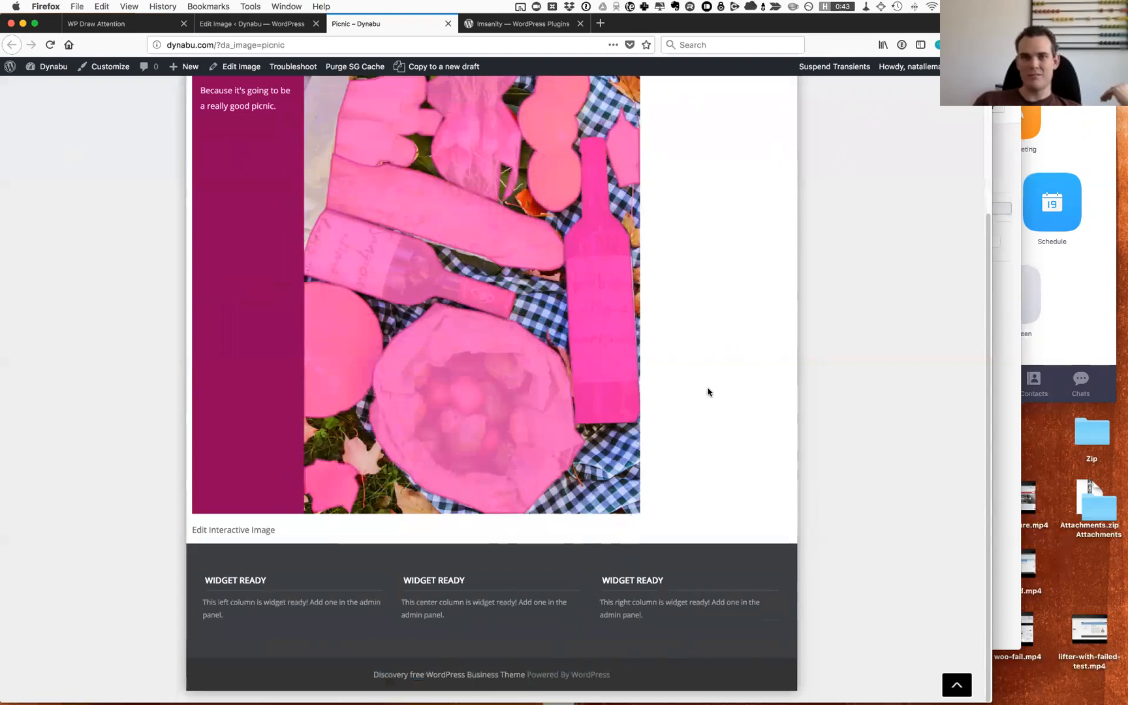
scroll(710, 390, up, 5)
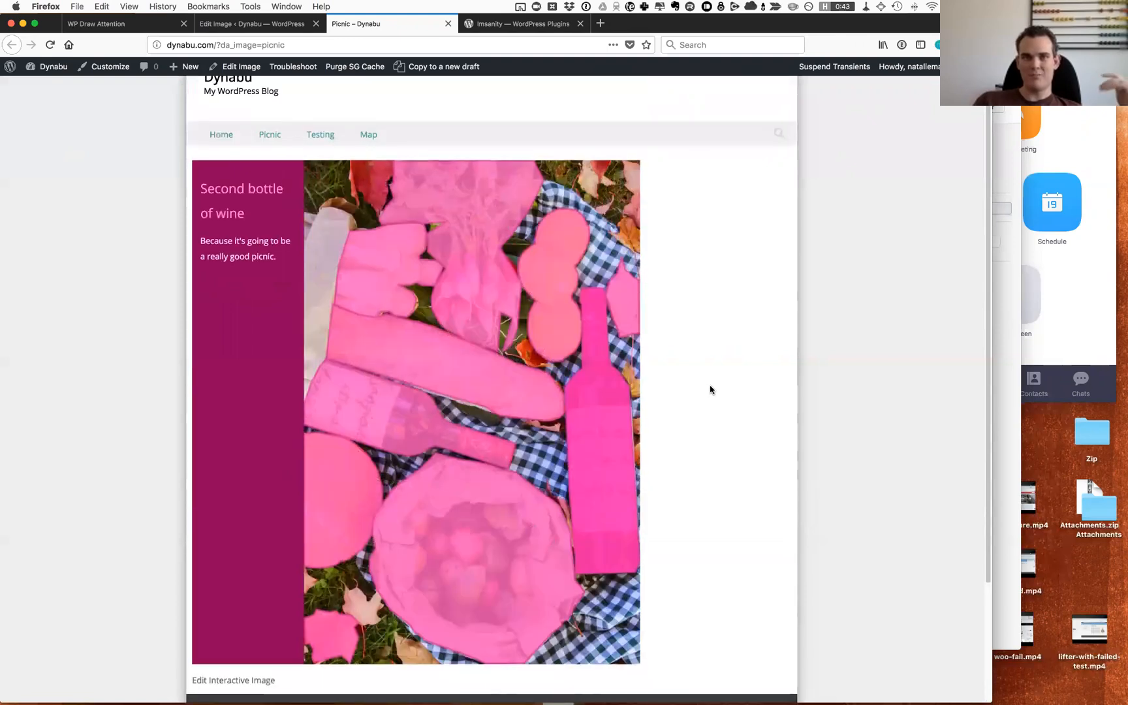
scroll(711, 390, up, 2)
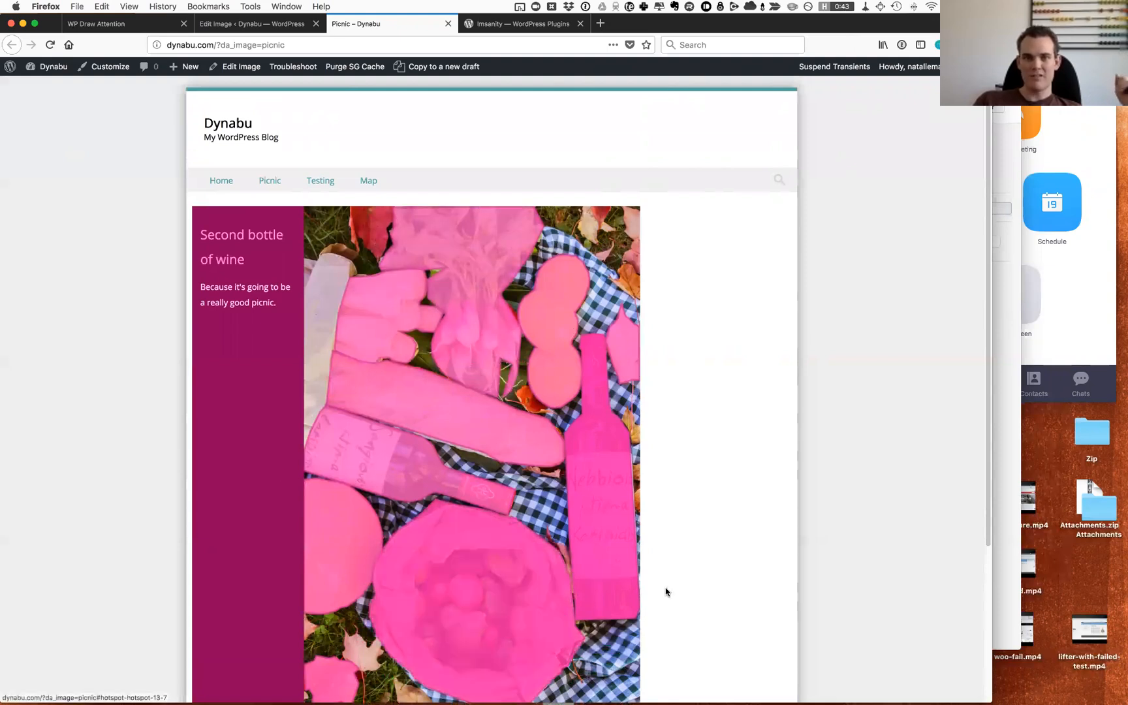
scroll(660, 587, down, 3)
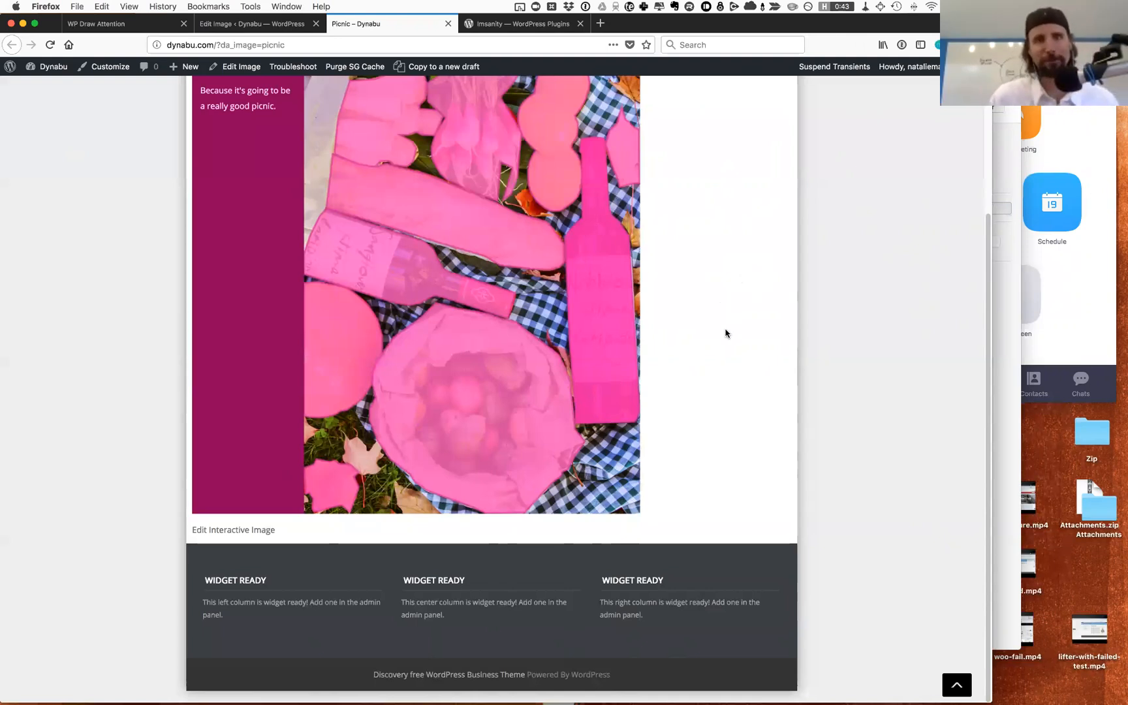
scroll(726, 335, up, 3)
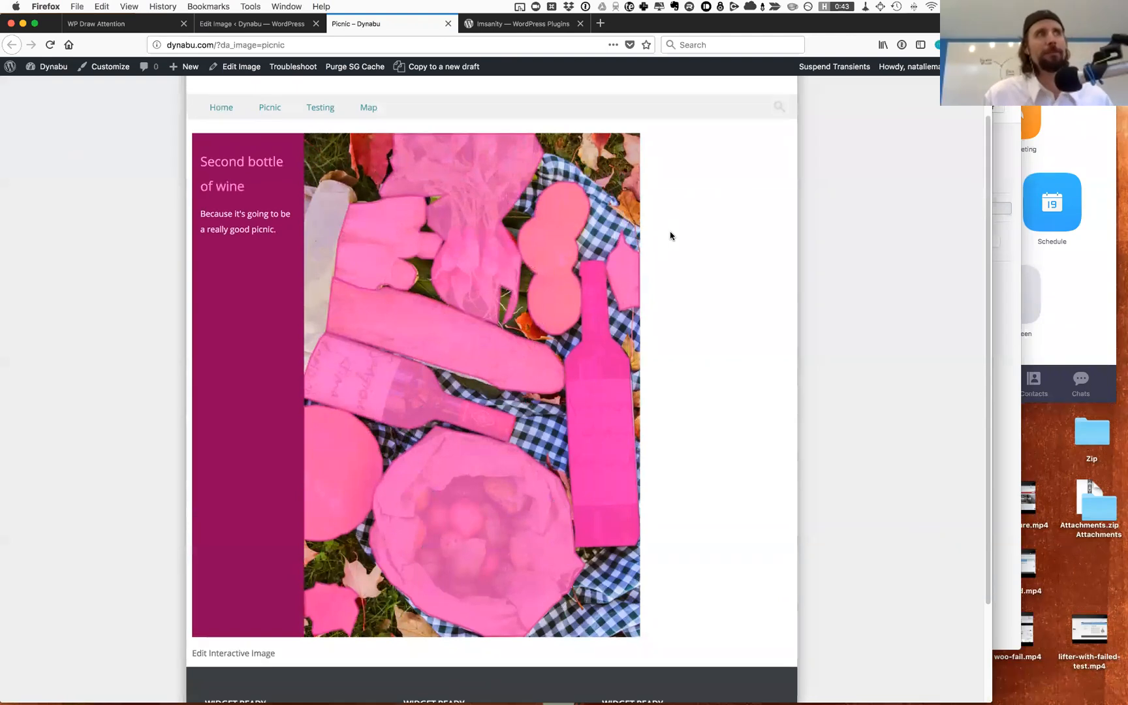
scroll(522, 209, up, 3)
Return to the Picnic image's edit screen and examine the open Leaf hotspot's outlined area and title
click(252, 23)
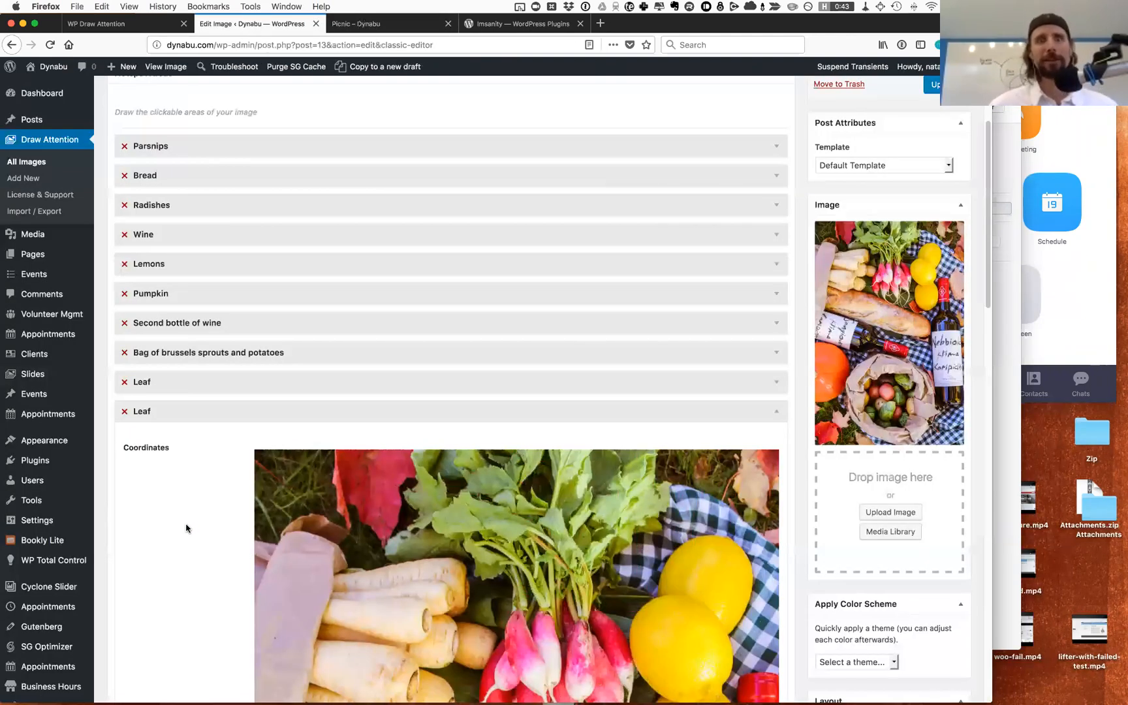
scroll(186, 529, down, 4)
scroll(186, 529, down, 10)
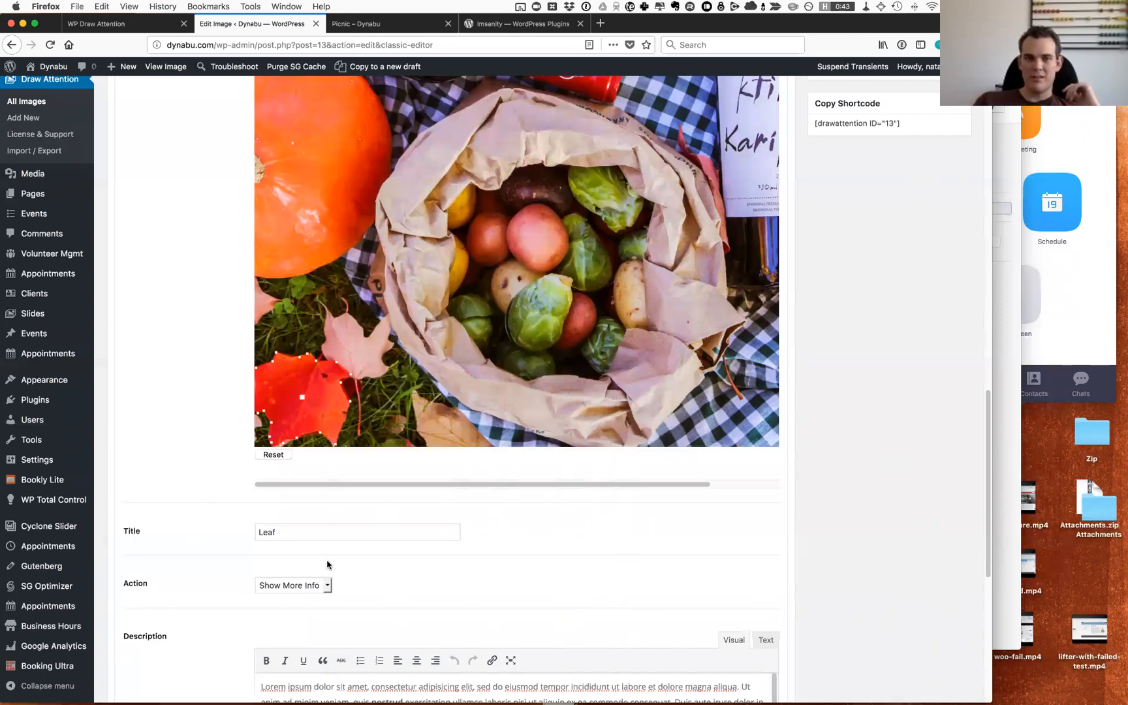
scroll(230, 409, up, 1)
scroll(513, 507, up, 3)
scroll(322, 473, down, 5)
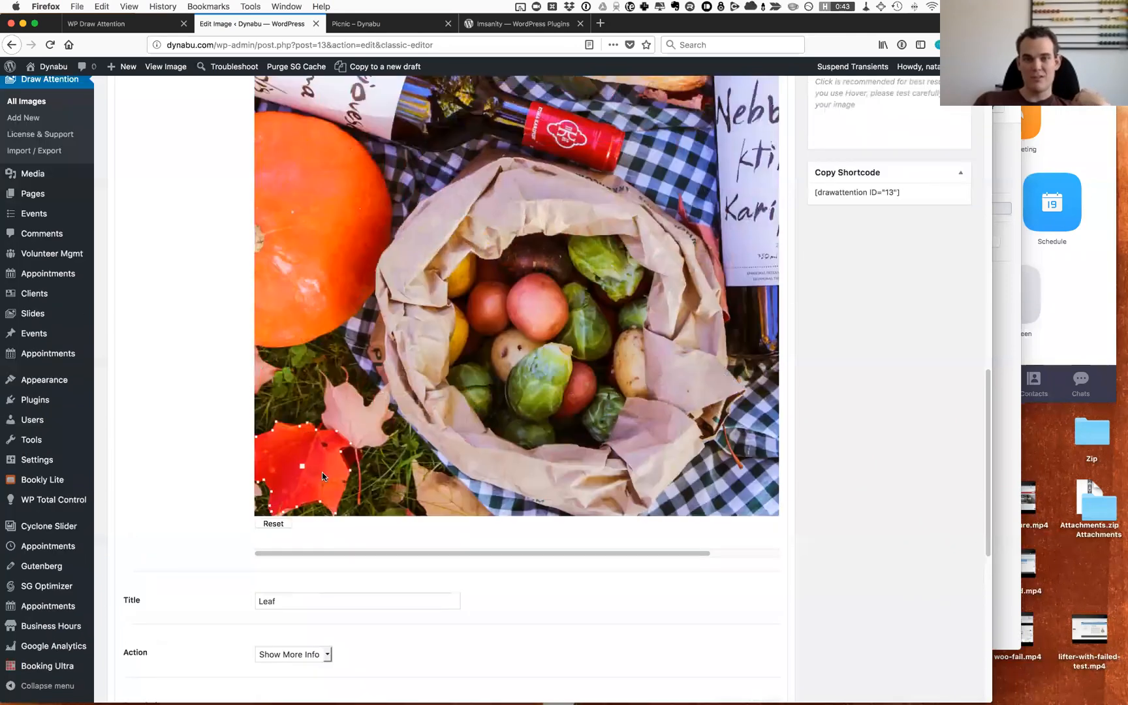
click(323, 447)
double_click(264, 447)
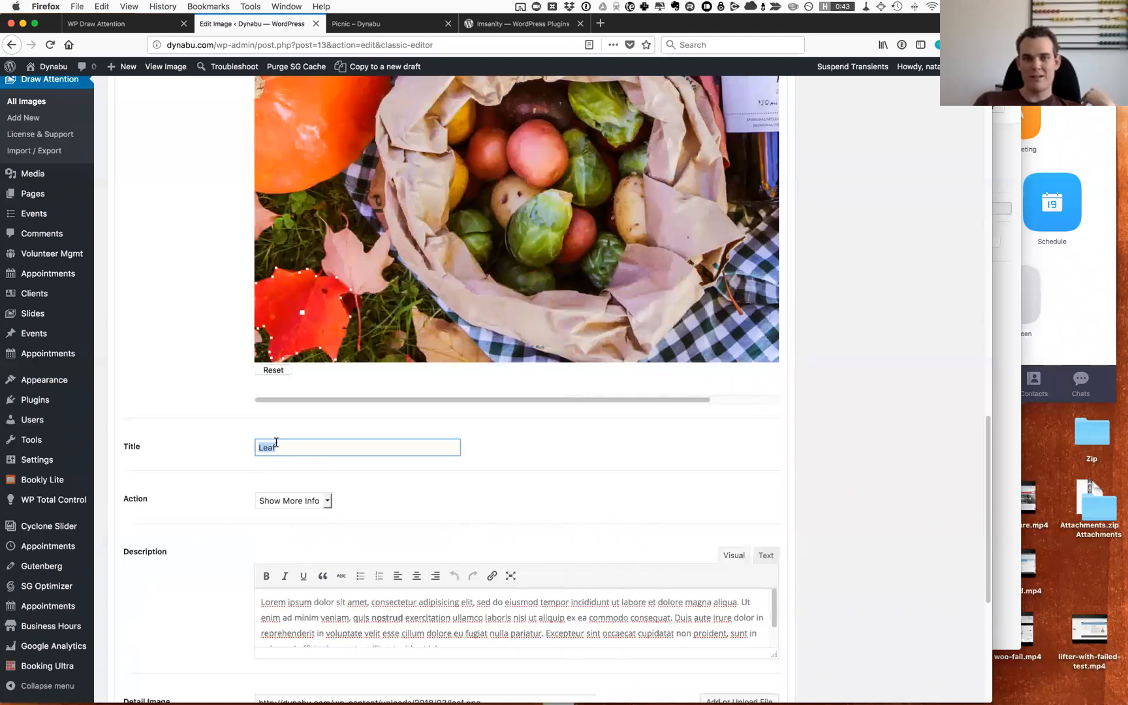
click(271, 446)
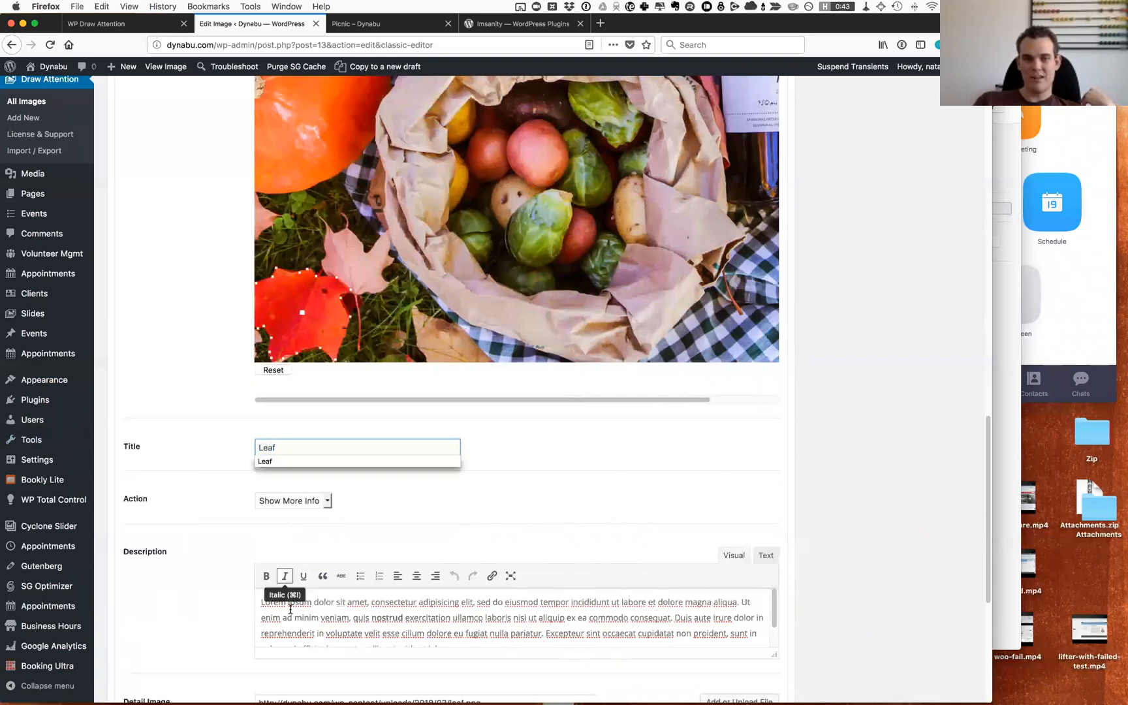
Highlight the Leaf hotspot's Description text and title to point out the content entered, ending with the description selected through its last line
click(344, 641)
drag(344, 636, 278, 602)
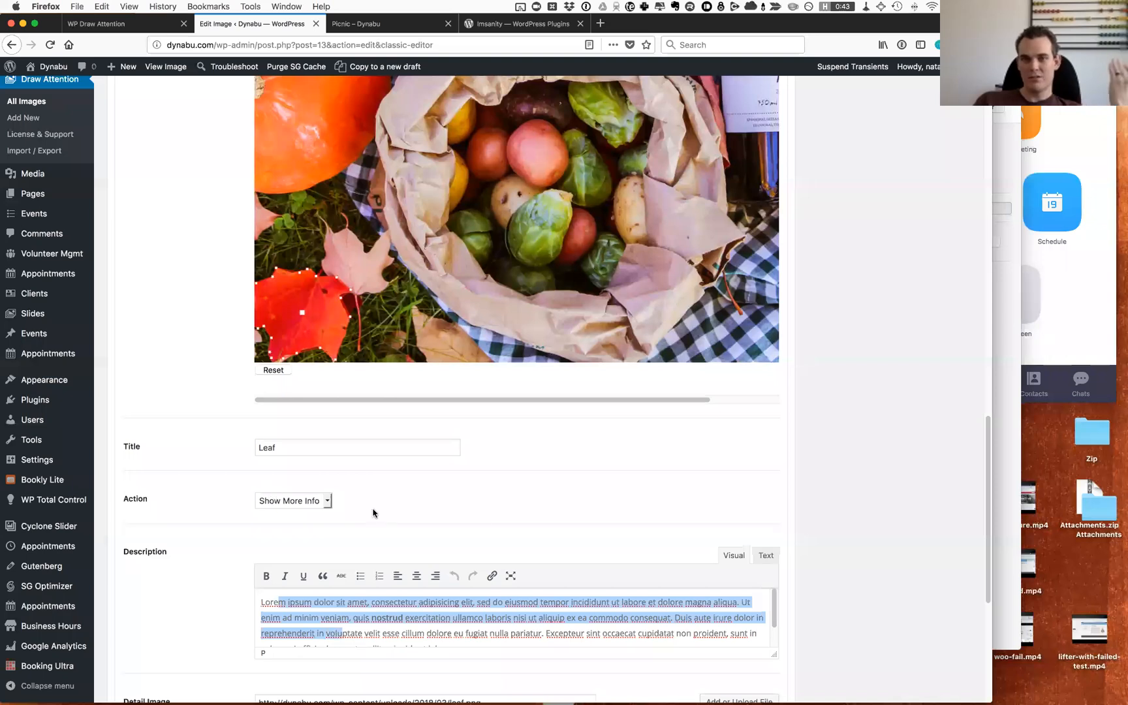
click(344, 451)
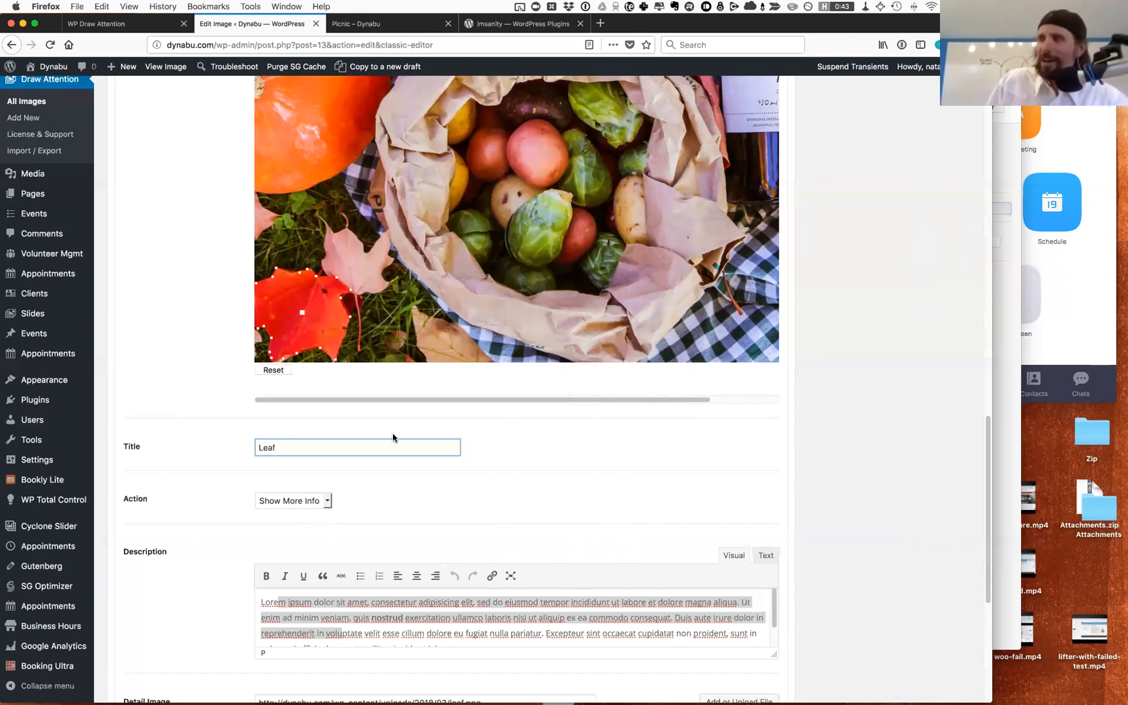
click(374, 609)
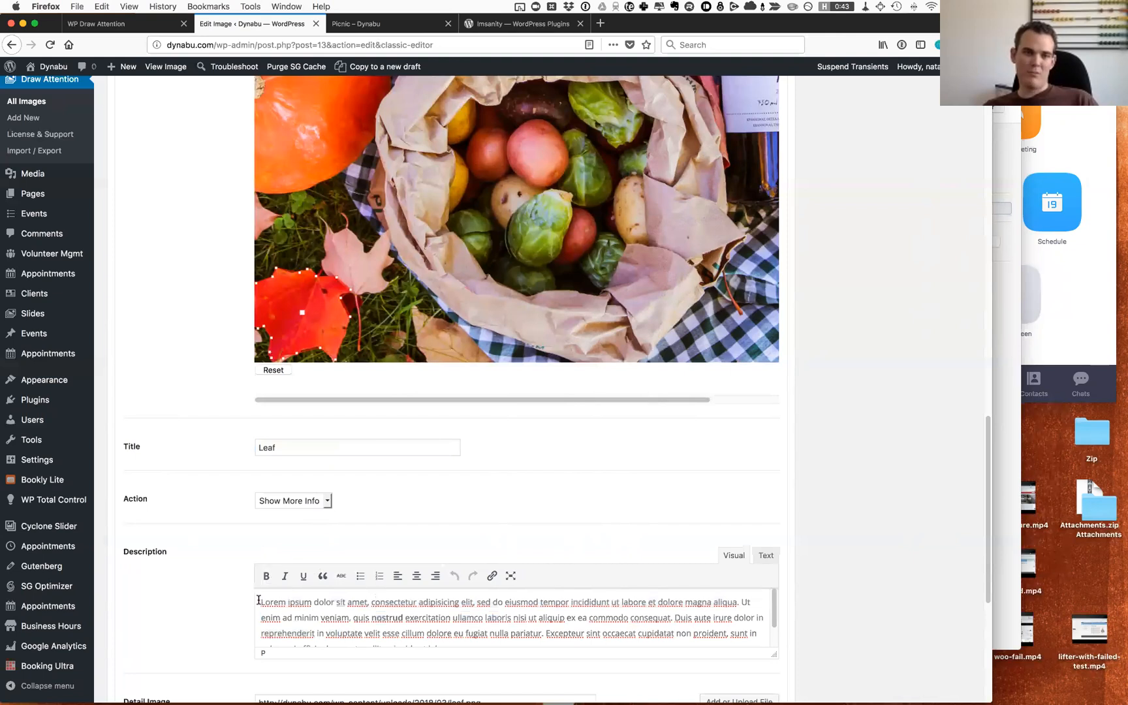
drag(261, 602, 334, 637)
double_click(290, 448)
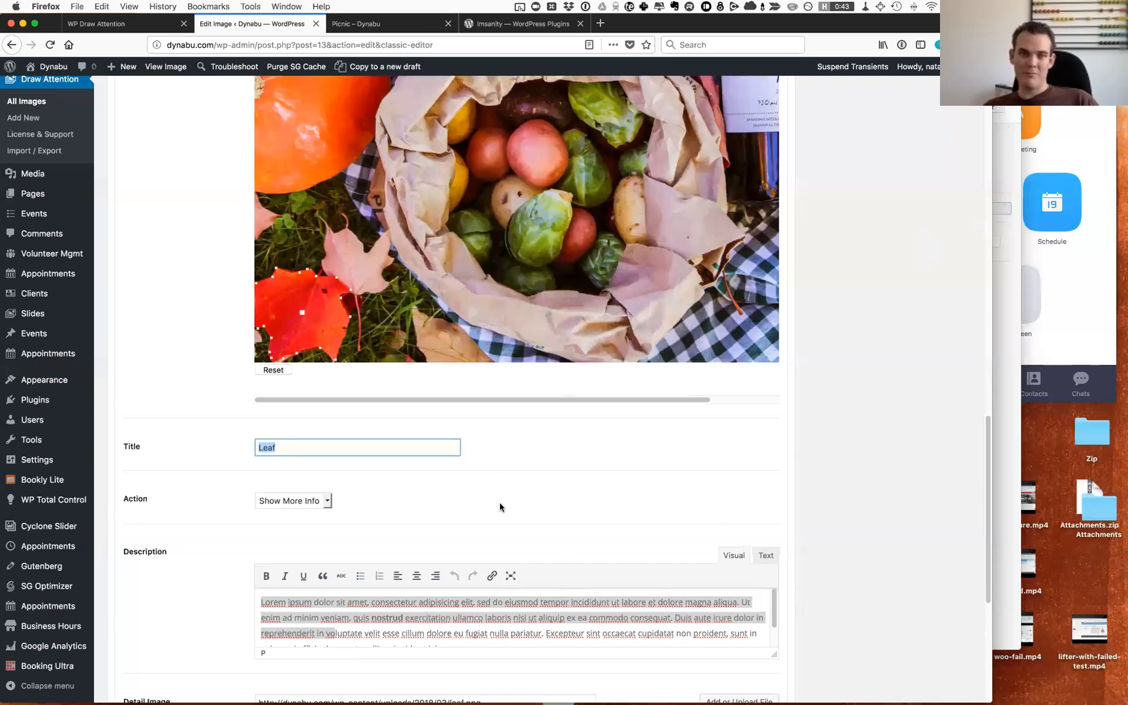
click(304, 446)
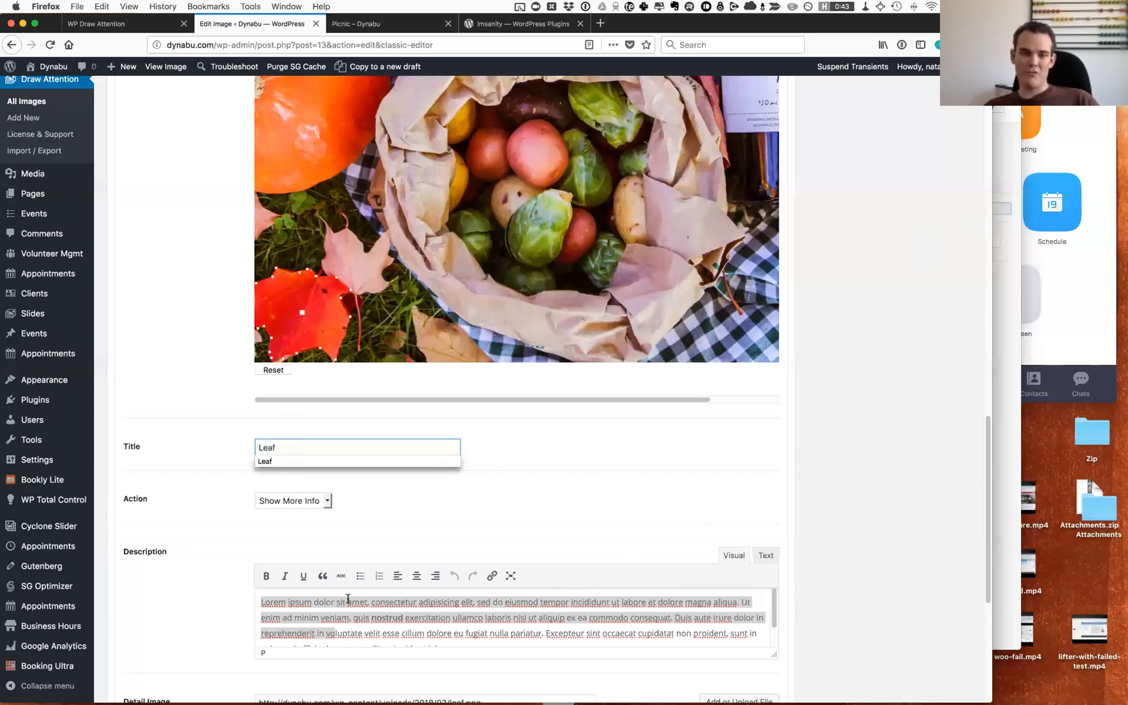
click(269, 601)
drag(260, 601, 739, 643)
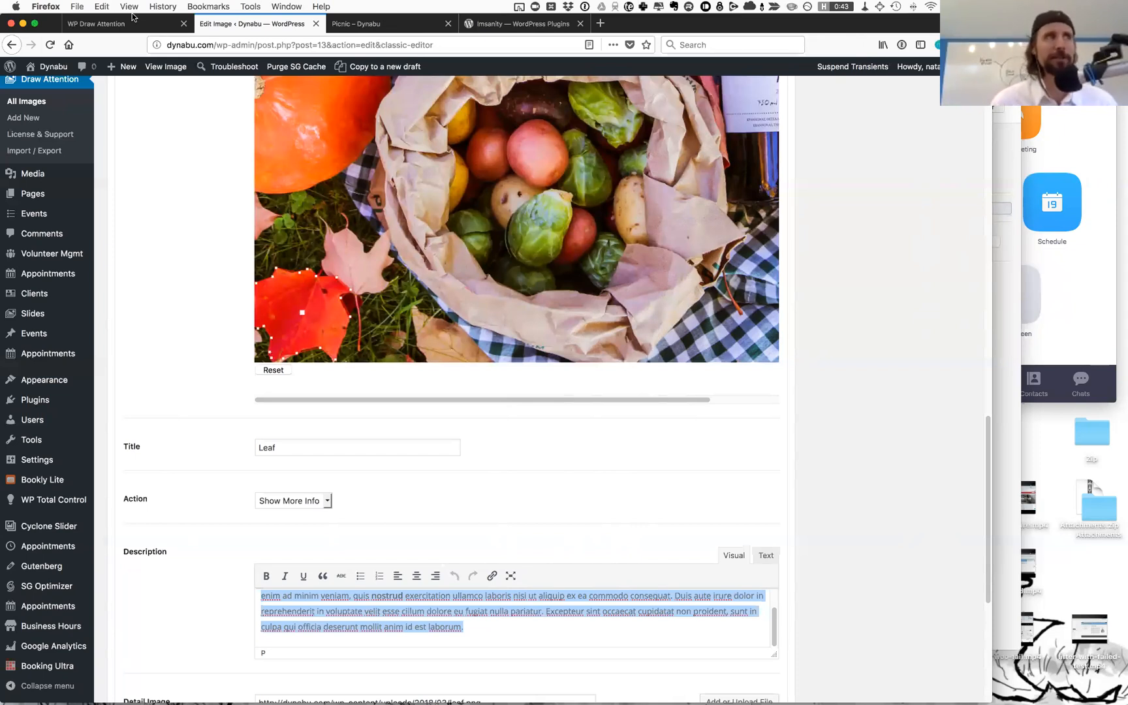
Switch to the WP Draw Attention home page and review its Features sections on drawing tools, highlights, colors and layout options
click(145, 31)
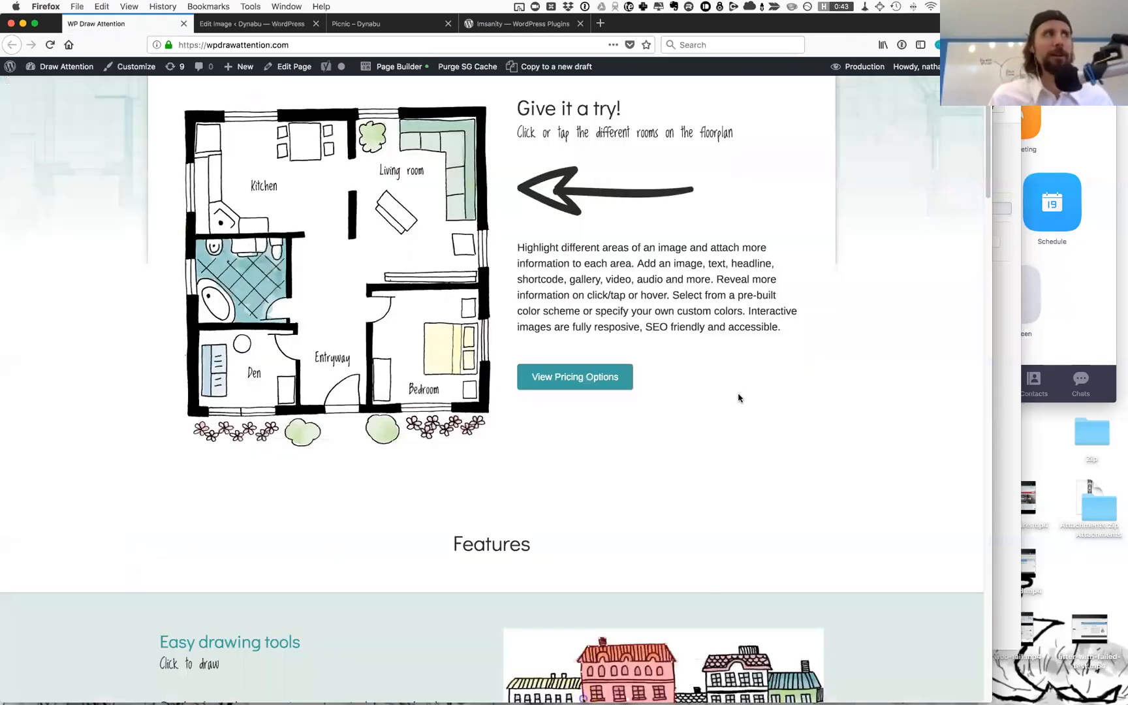
scroll(738, 398, down, 15)
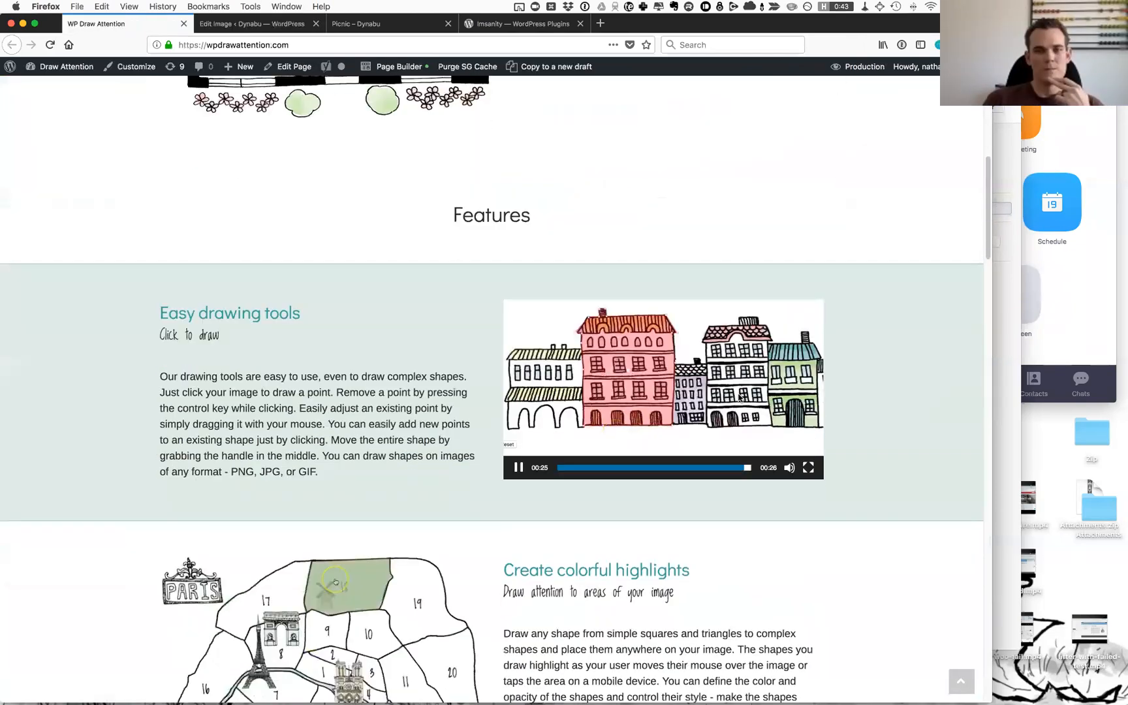
scroll(739, 394, down, 8)
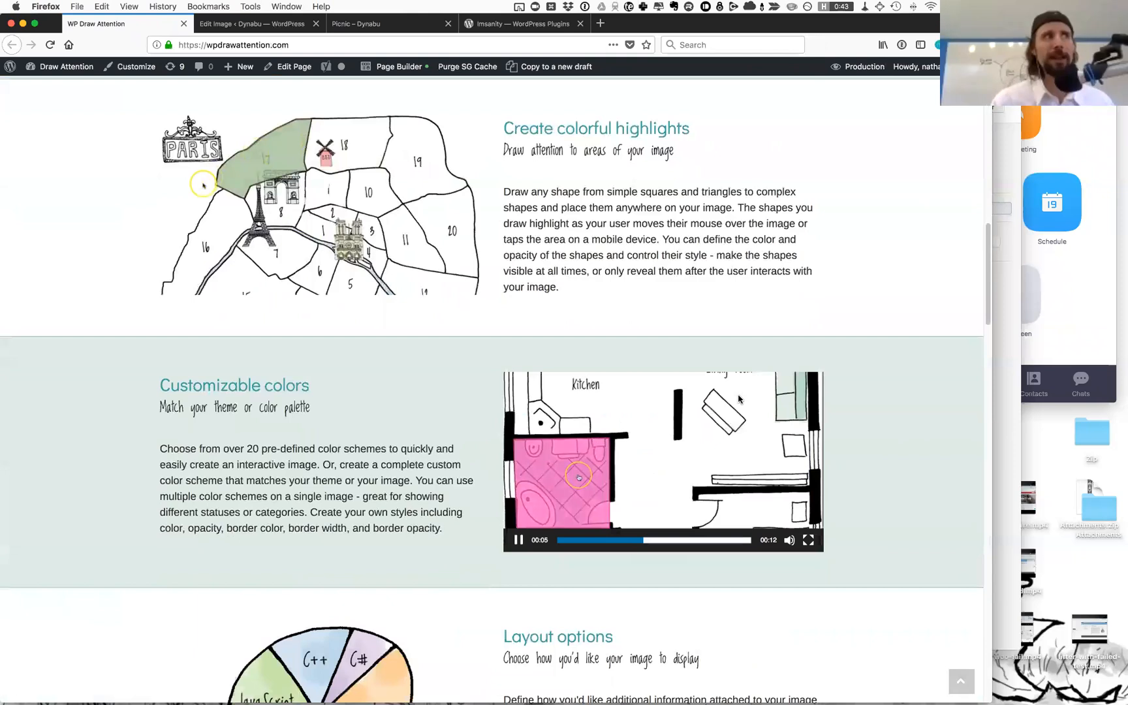
scroll(740, 399, down, 3)
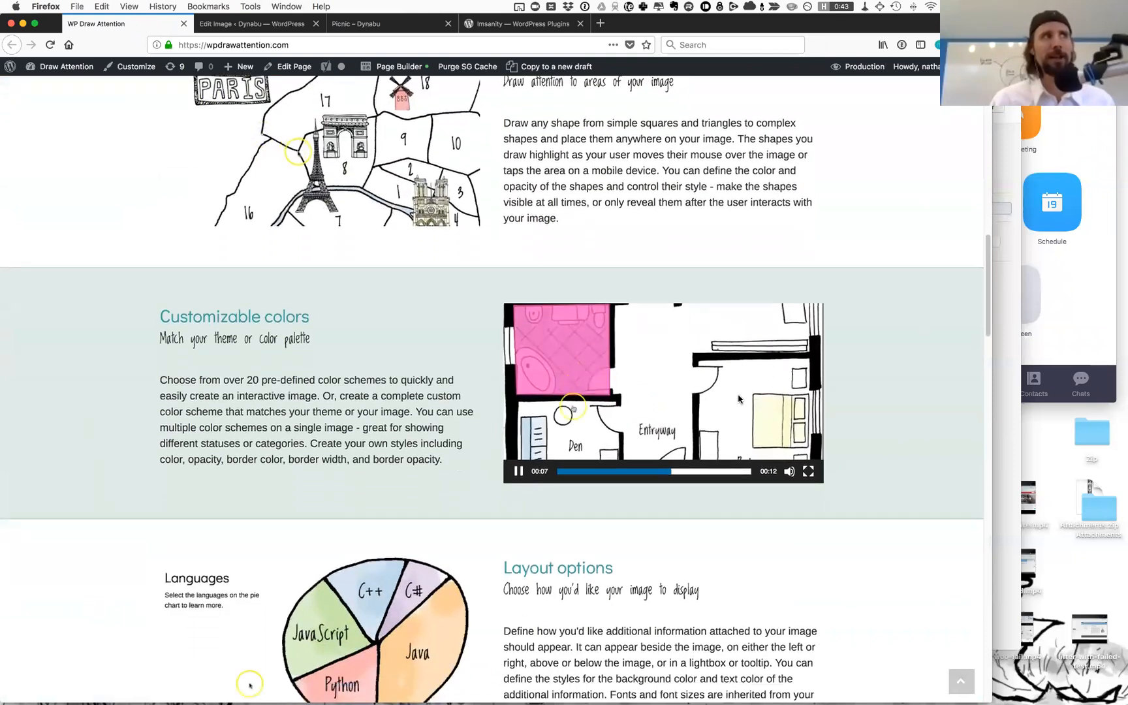
scroll(739, 399, down, 5)
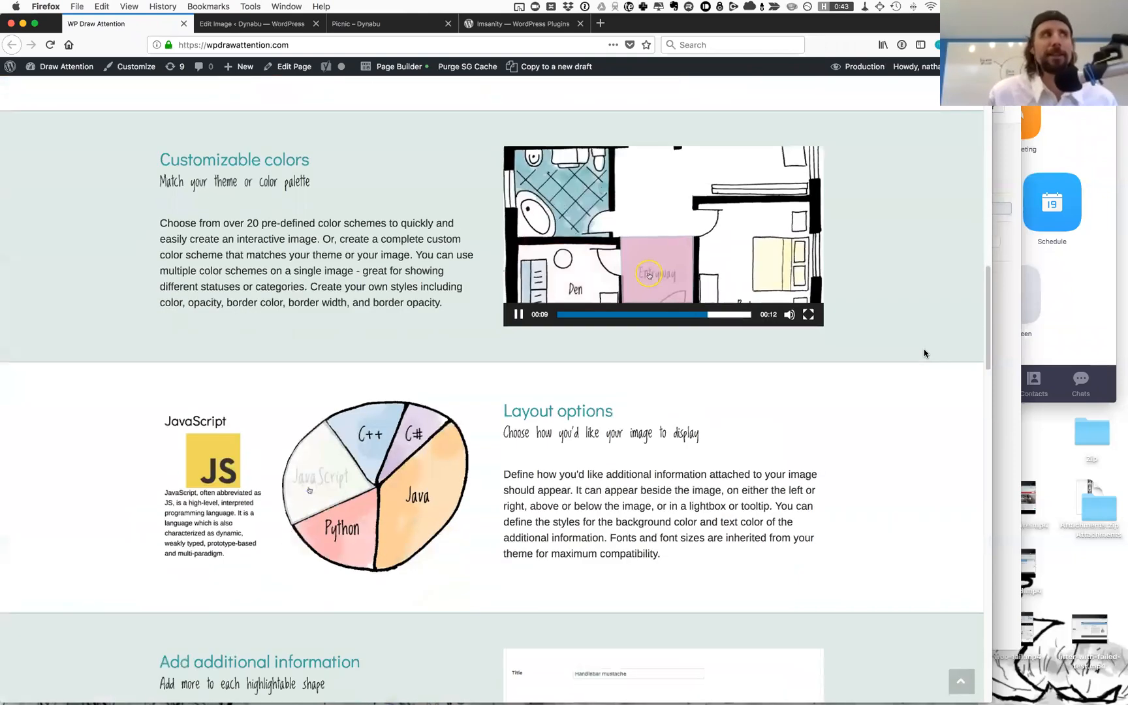